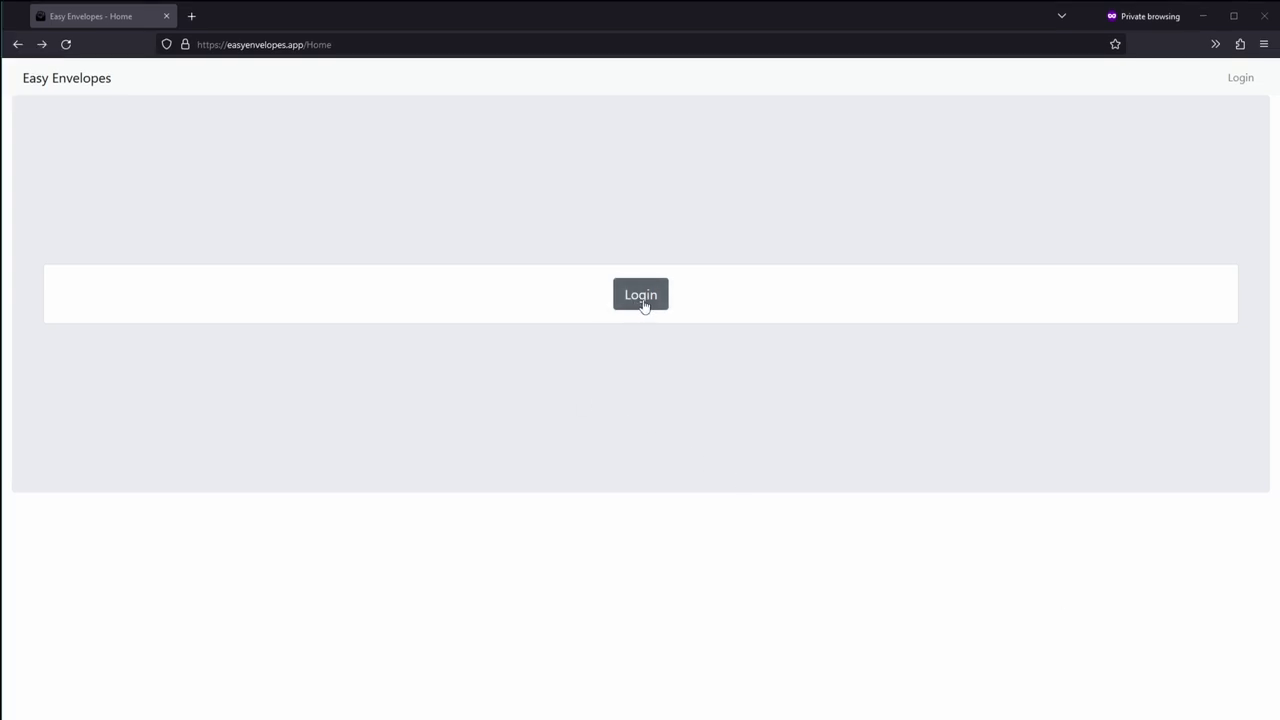
Step: Sign up for a new Easy Envelopes account with an email address and password
left_click(641, 295)
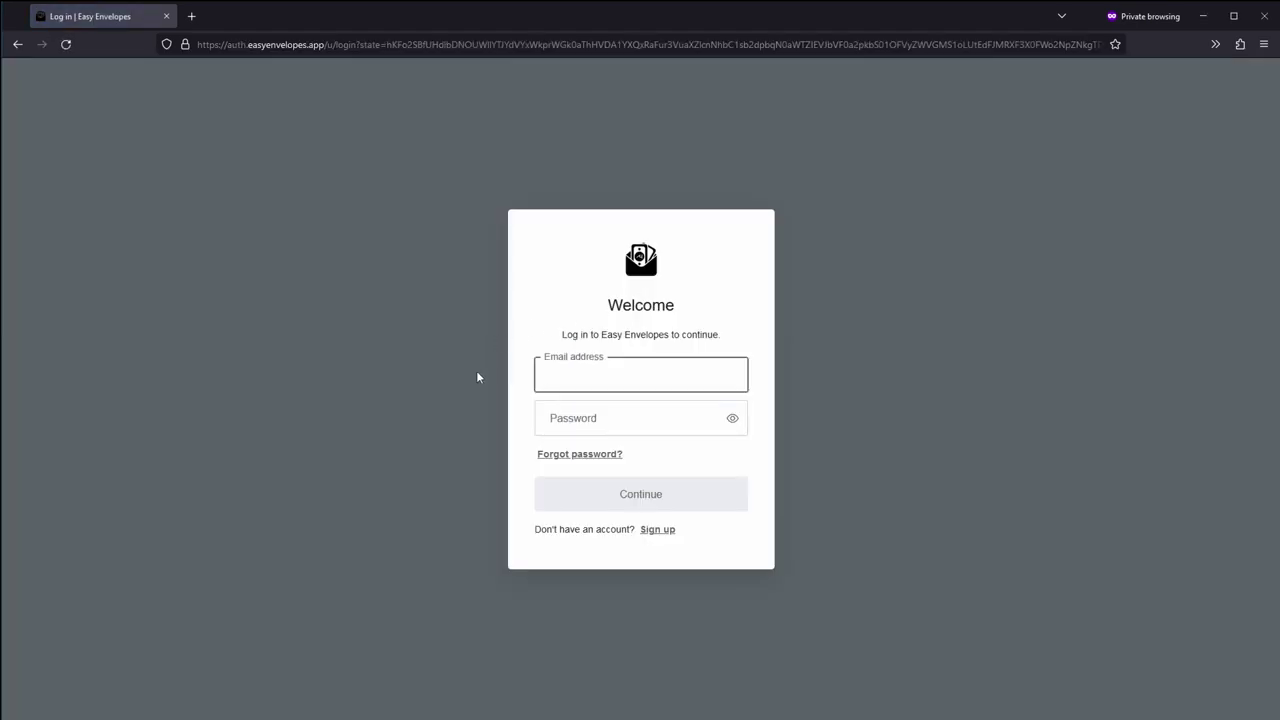
left_click(655, 530)
left_click(566, 378)
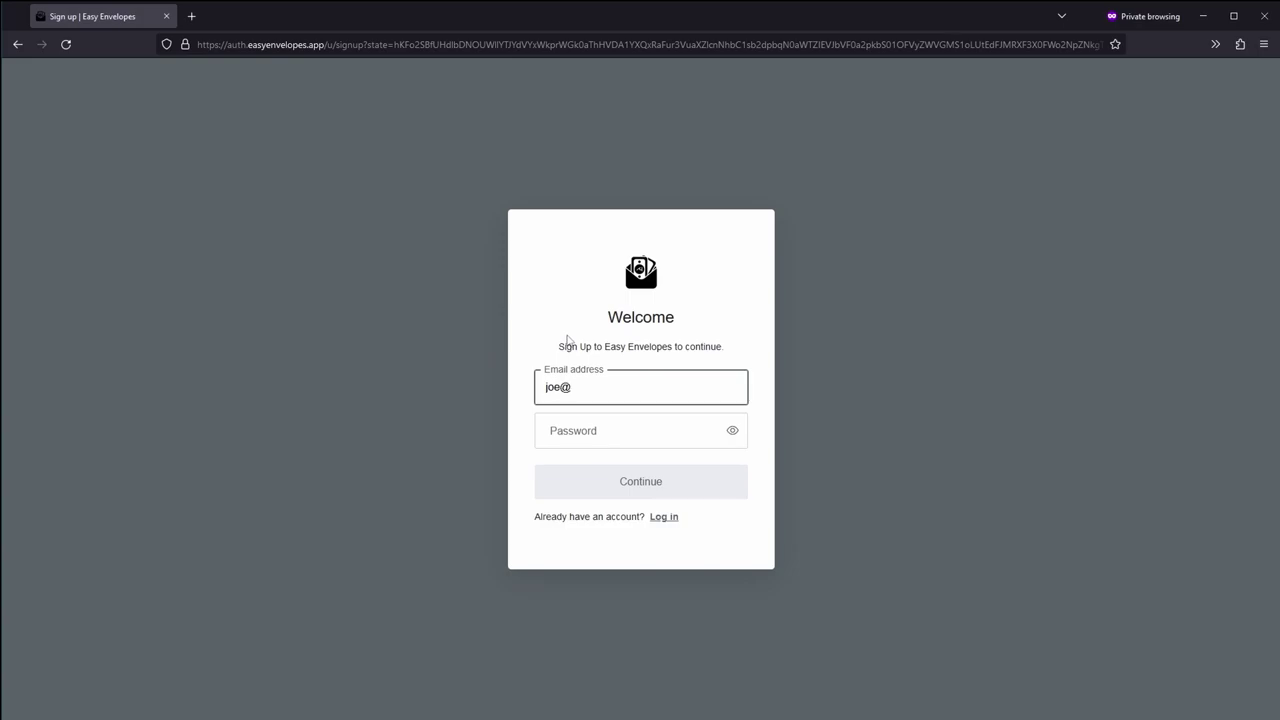
key("Tab")
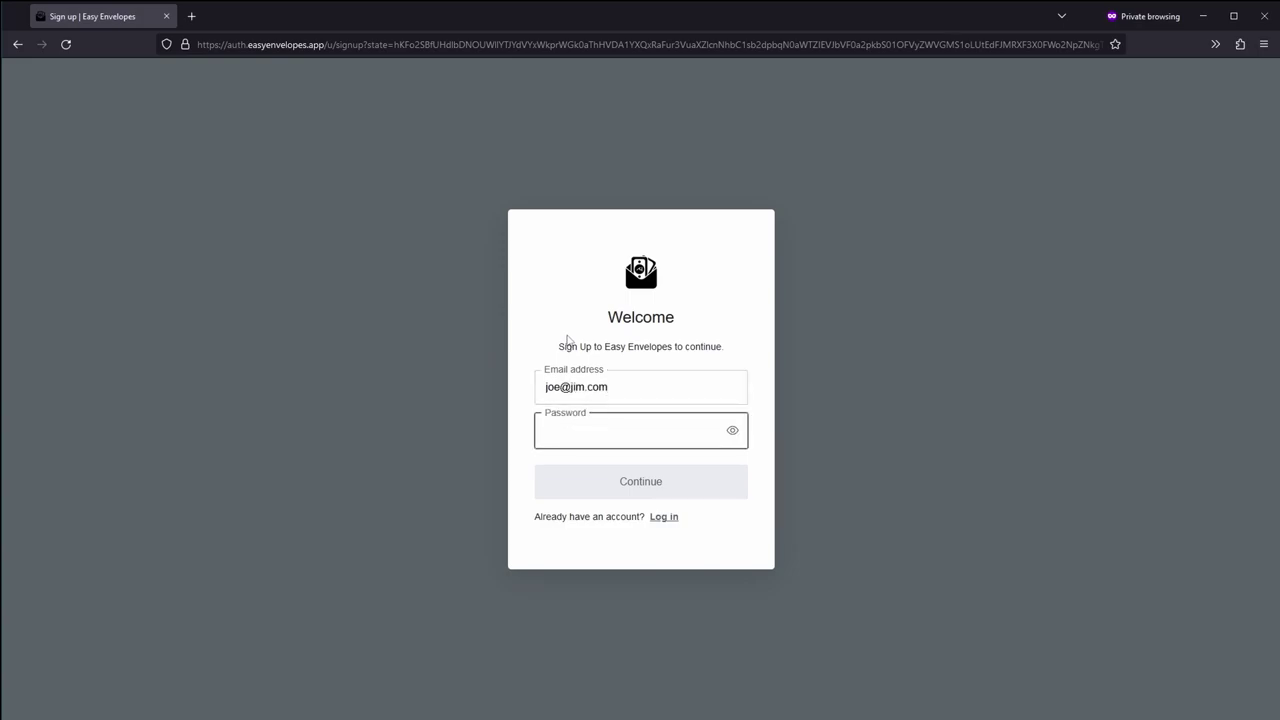
type("P")
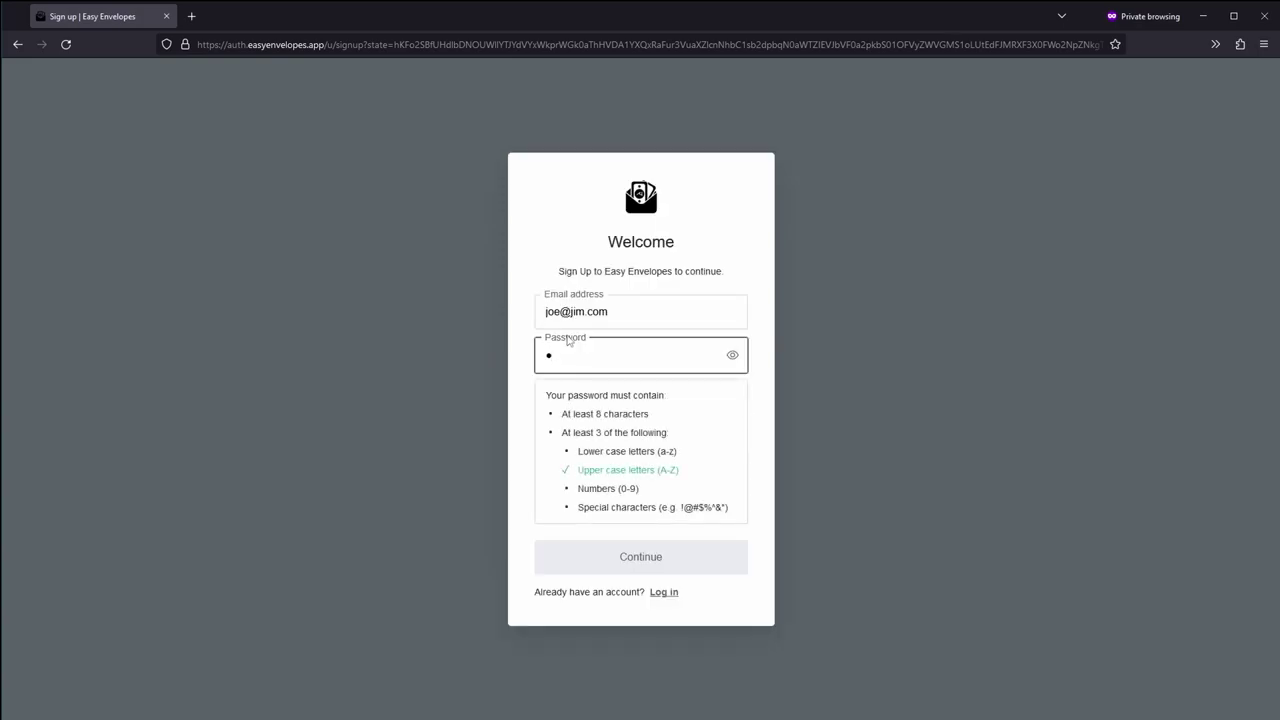
type("assword123")
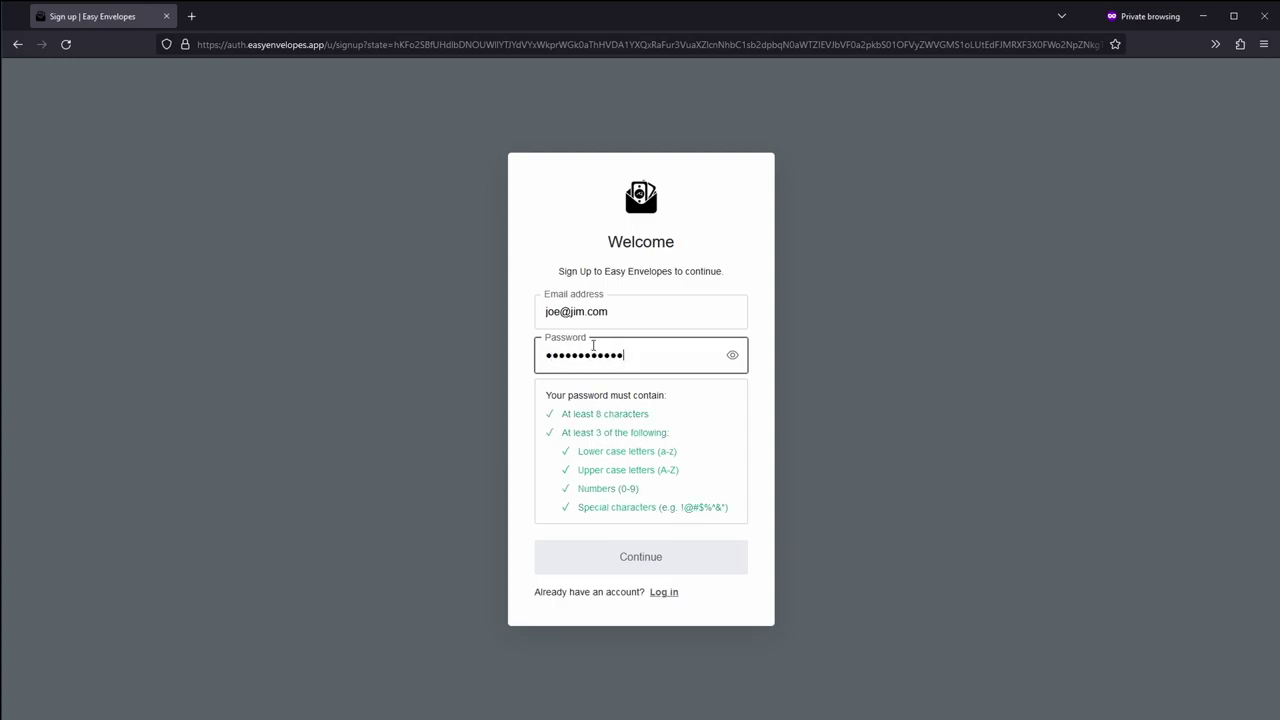
left_click(627, 555)
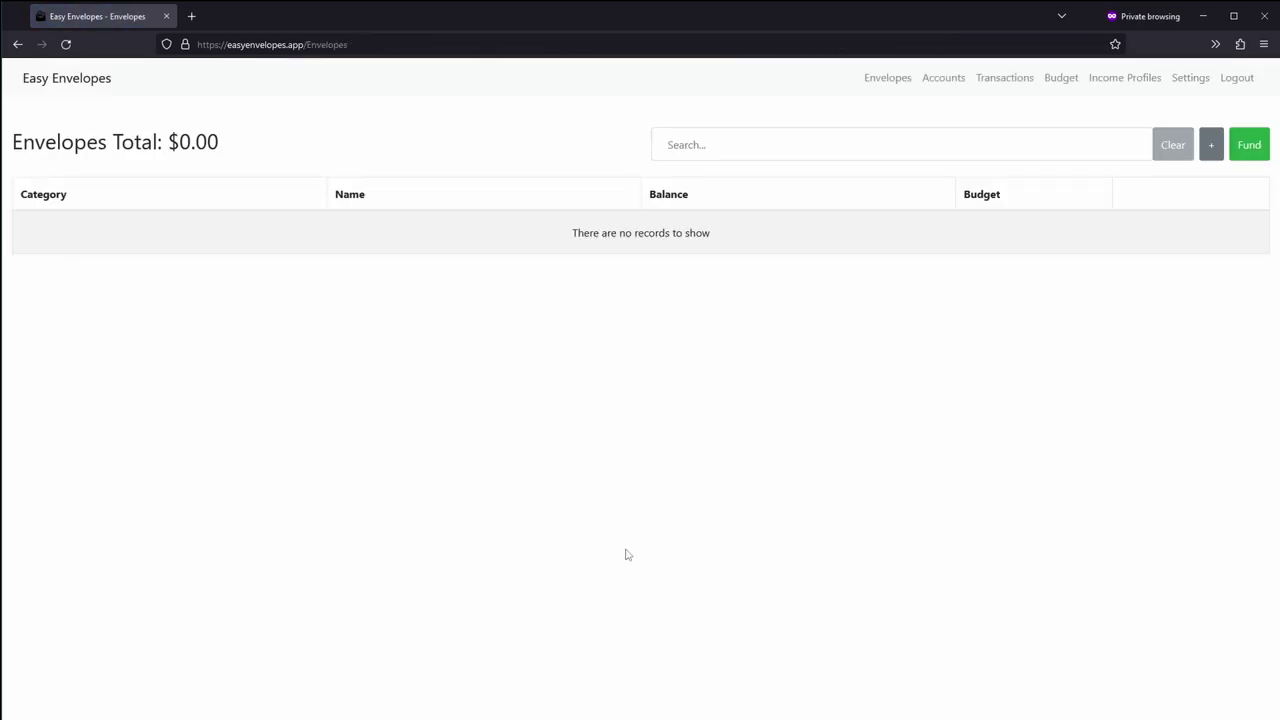
Step: Reload the empty Envelopes page
left_click(66, 44)
Step: Create a new Category named 'System'
left_click(1211, 149)
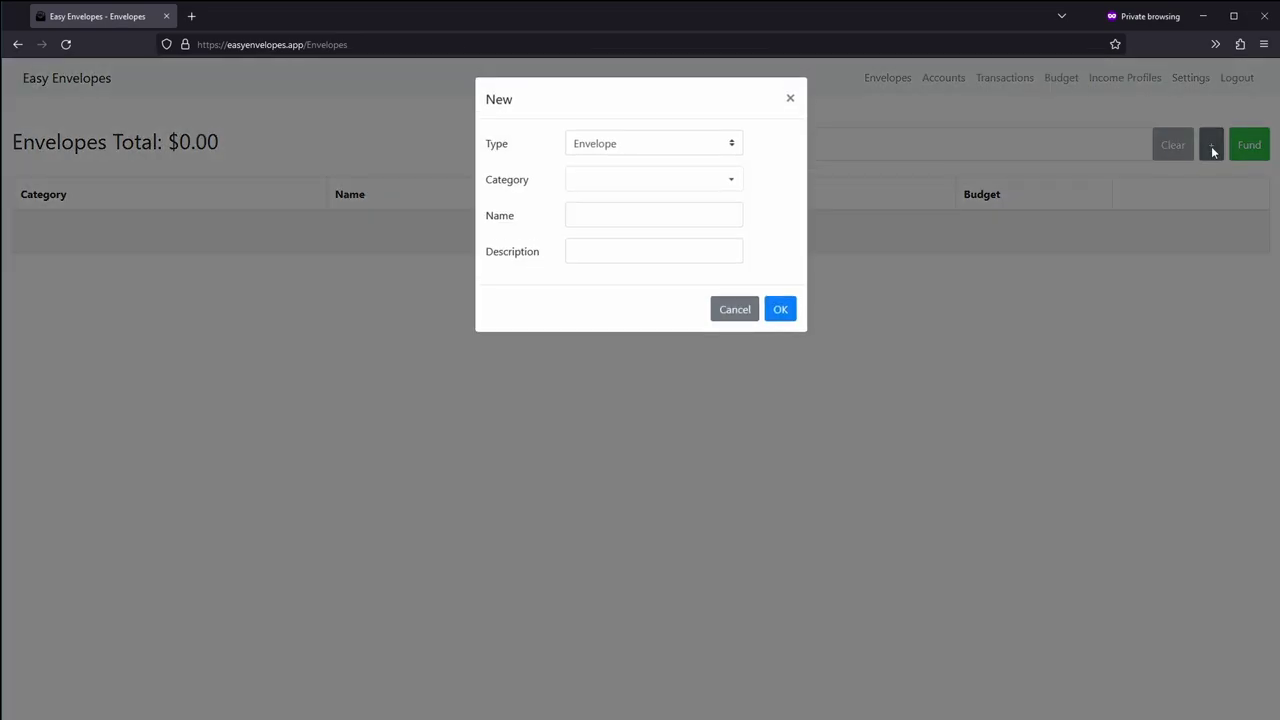
left_click(667, 153)
left_click(660, 202)
left_click(657, 186)
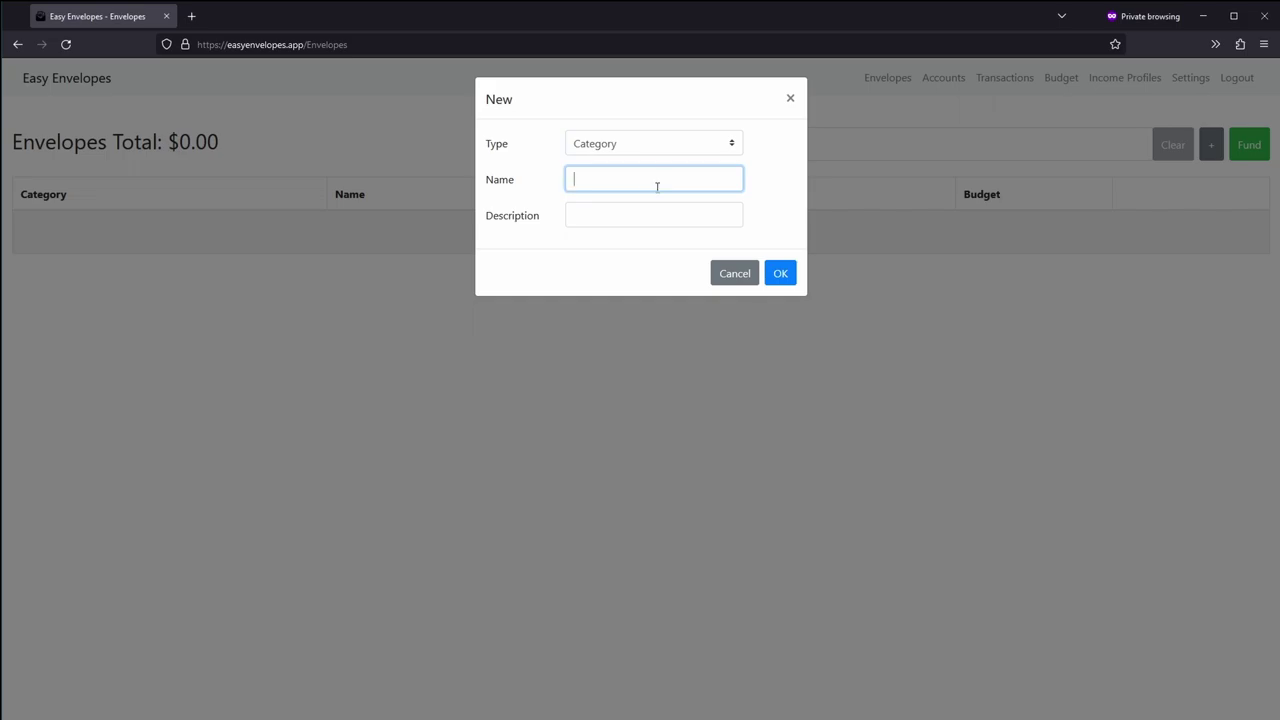
type("System")
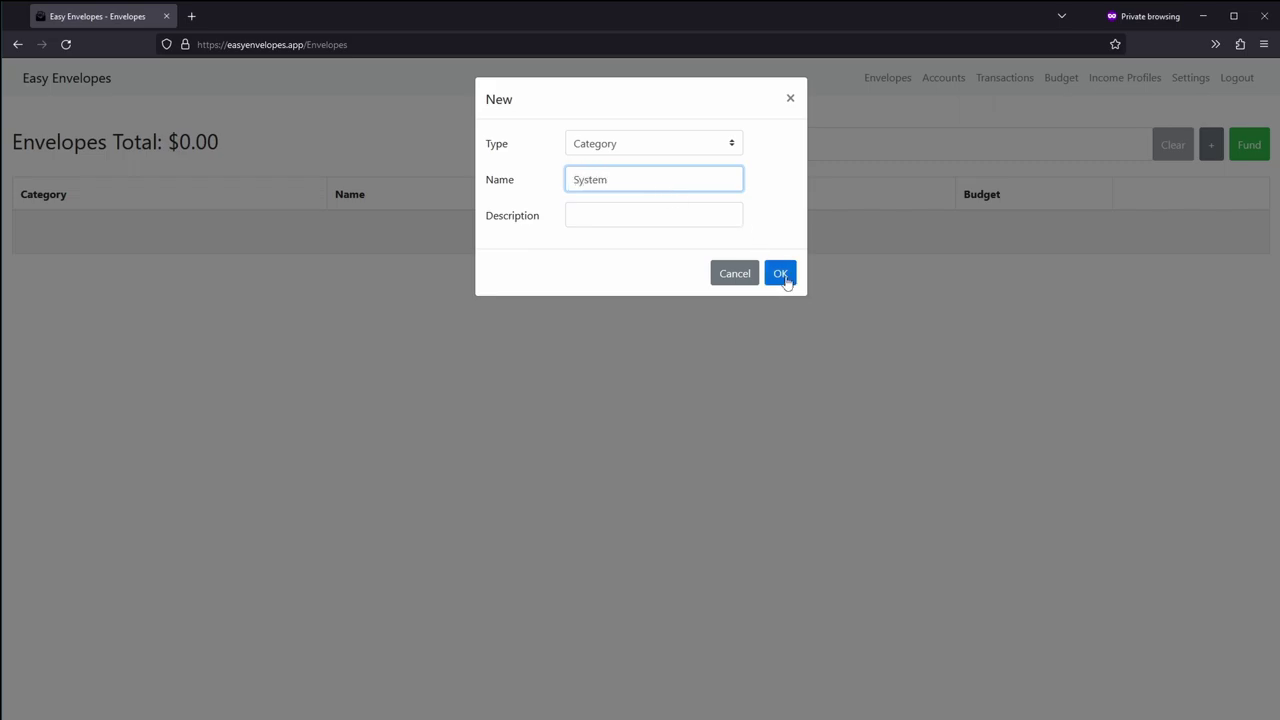
left_click(785, 278)
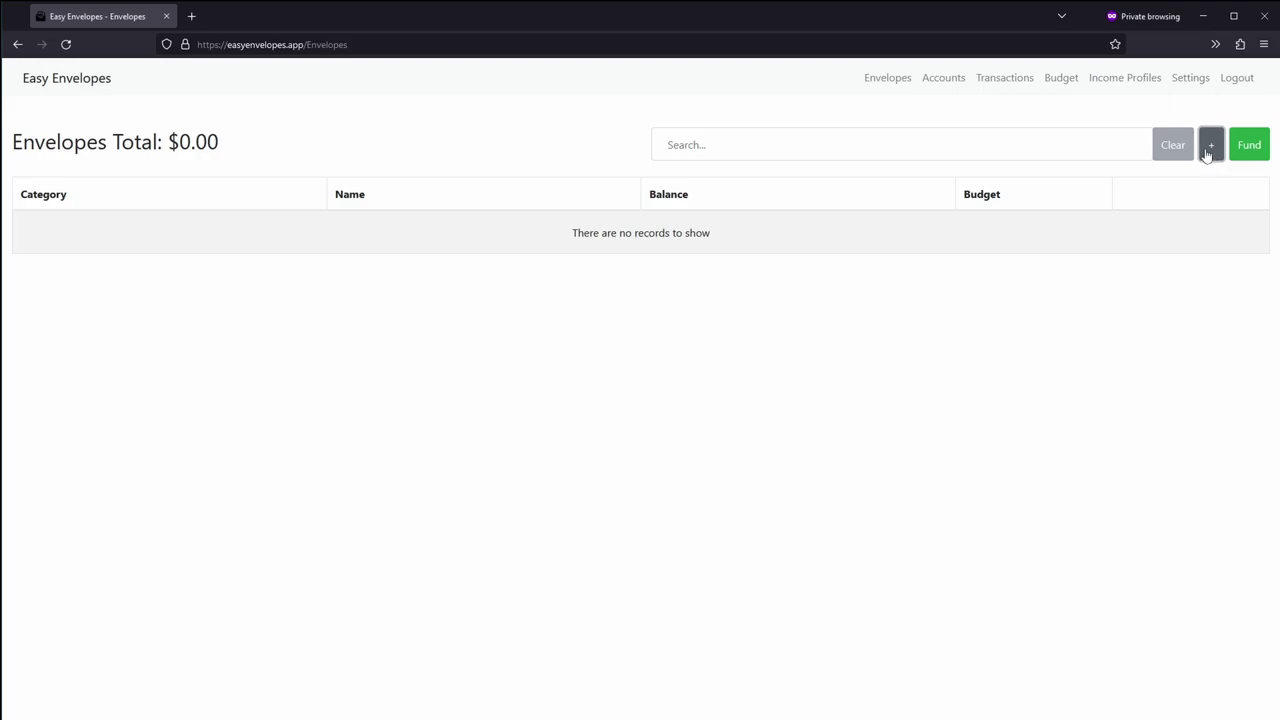
Step: Add an Income envelope in the System category
left_click(1211, 150)
left_click(697, 172)
left_click(690, 204)
left_click(665, 206)
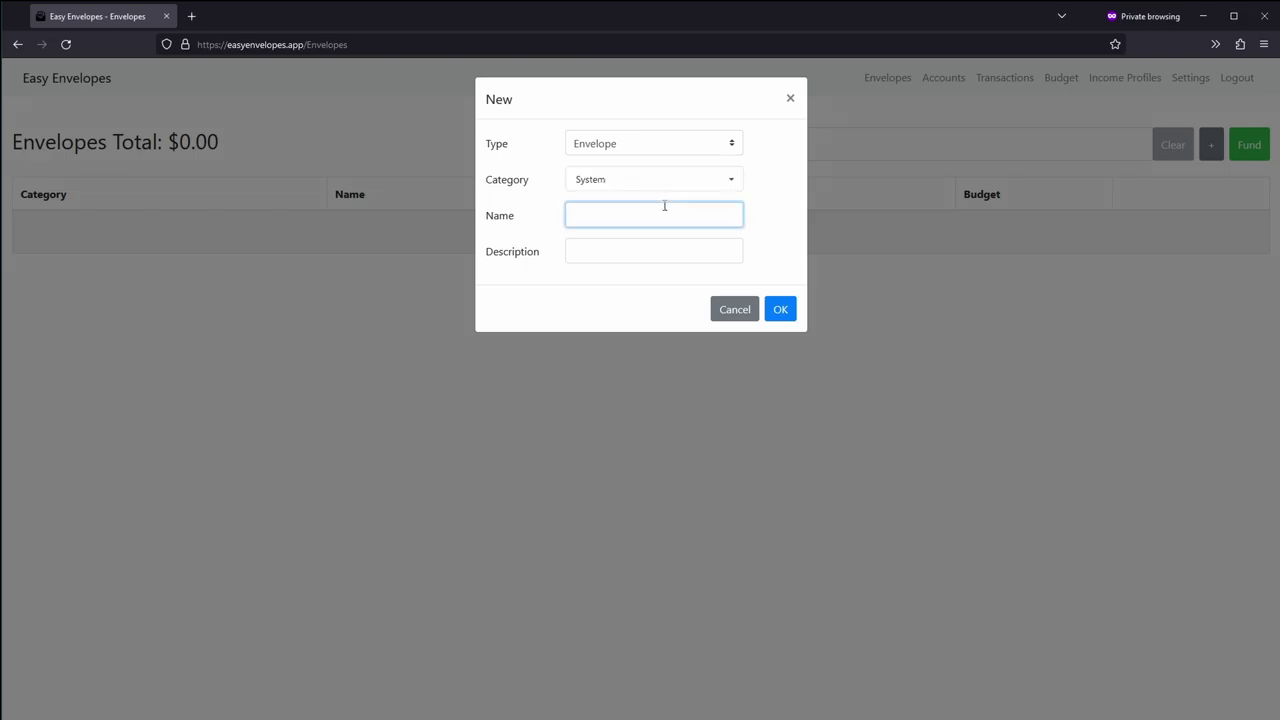
type("Income")
left_click(781, 310)
Step: Add a Transfers envelope in the System category
left_click(1211, 148)
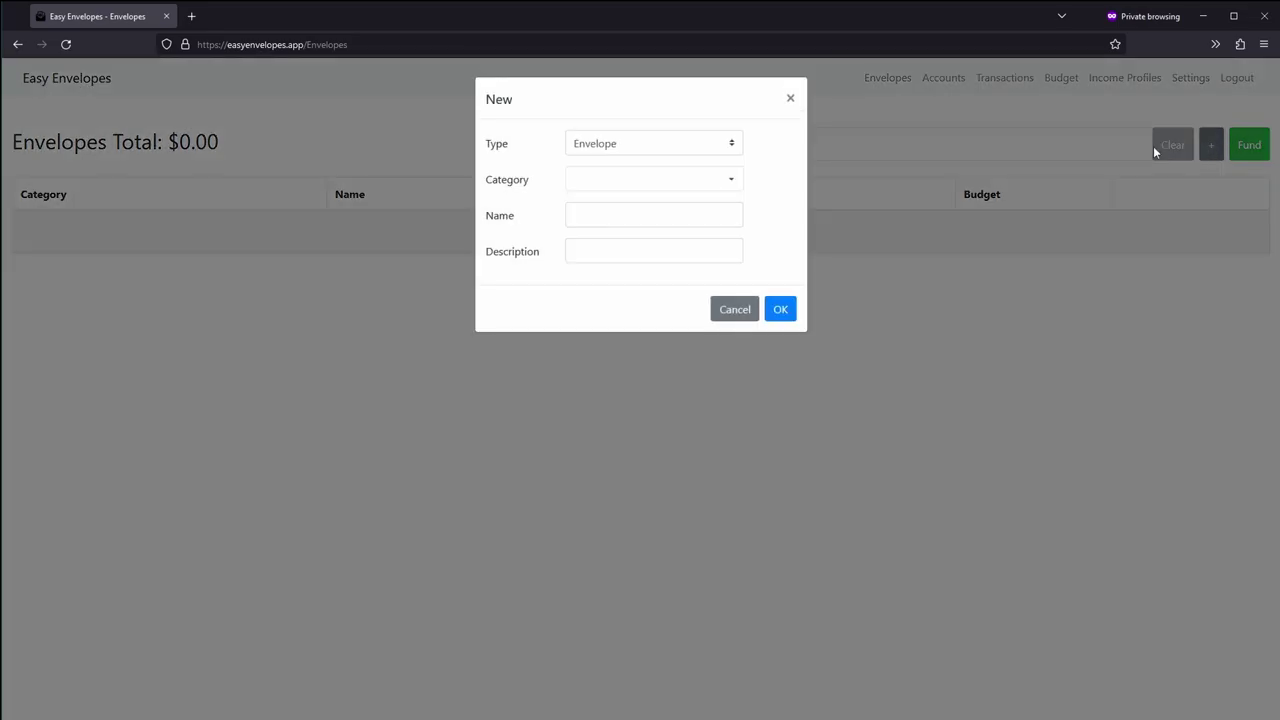
left_click(703, 183)
left_click(694, 204)
left_click(688, 219)
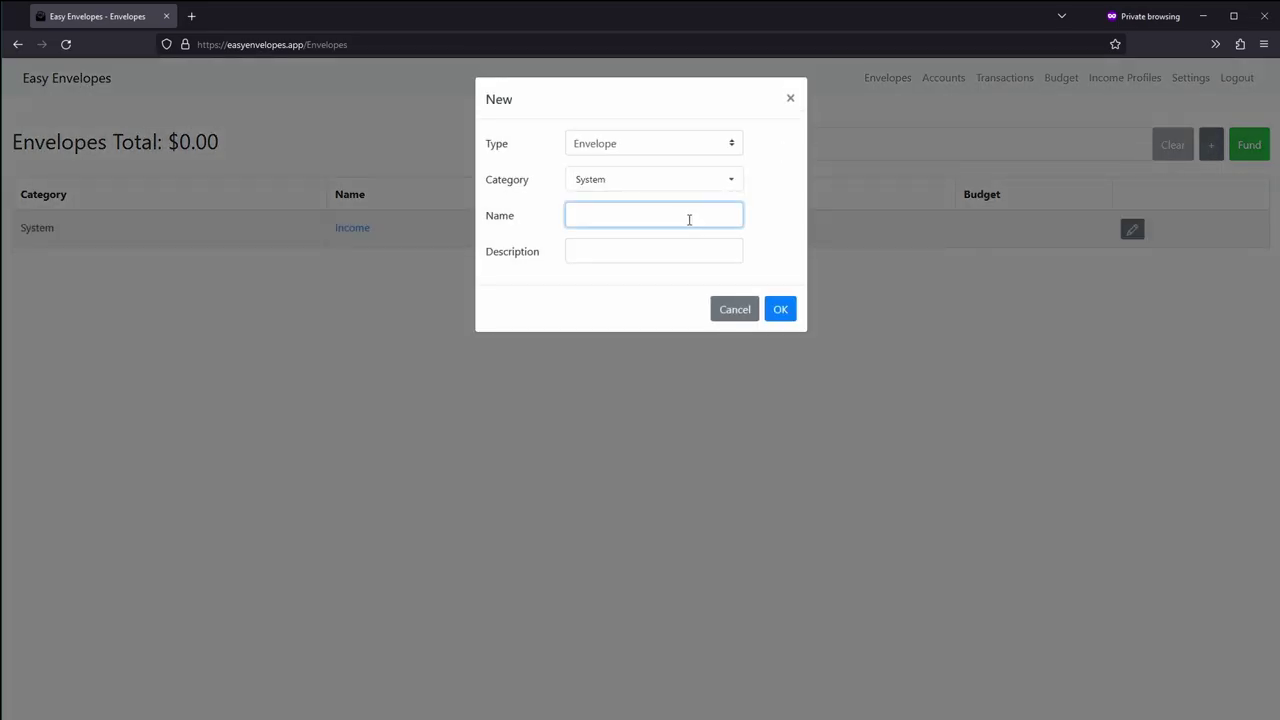
type("Transfers")
left_click(780, 310)
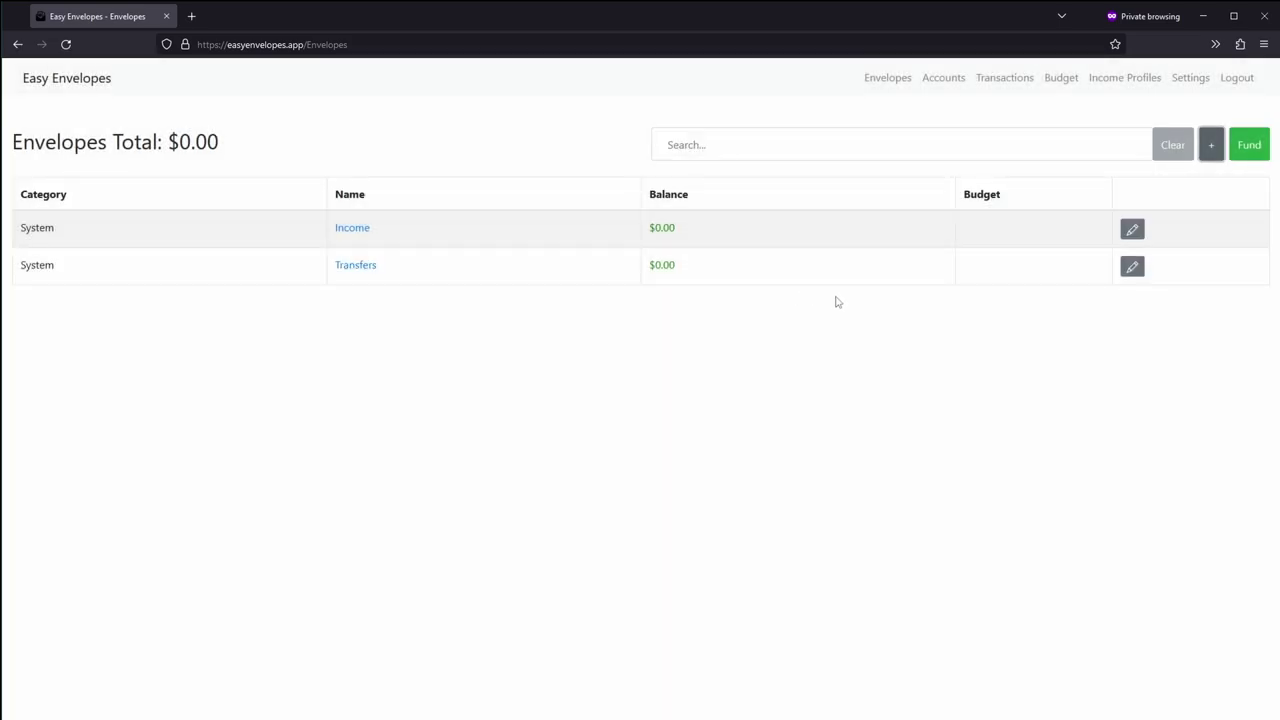
Step: Create a Checking account with a 2500 starting balance targeting the System | Income envelope
left_click(1208, 148)
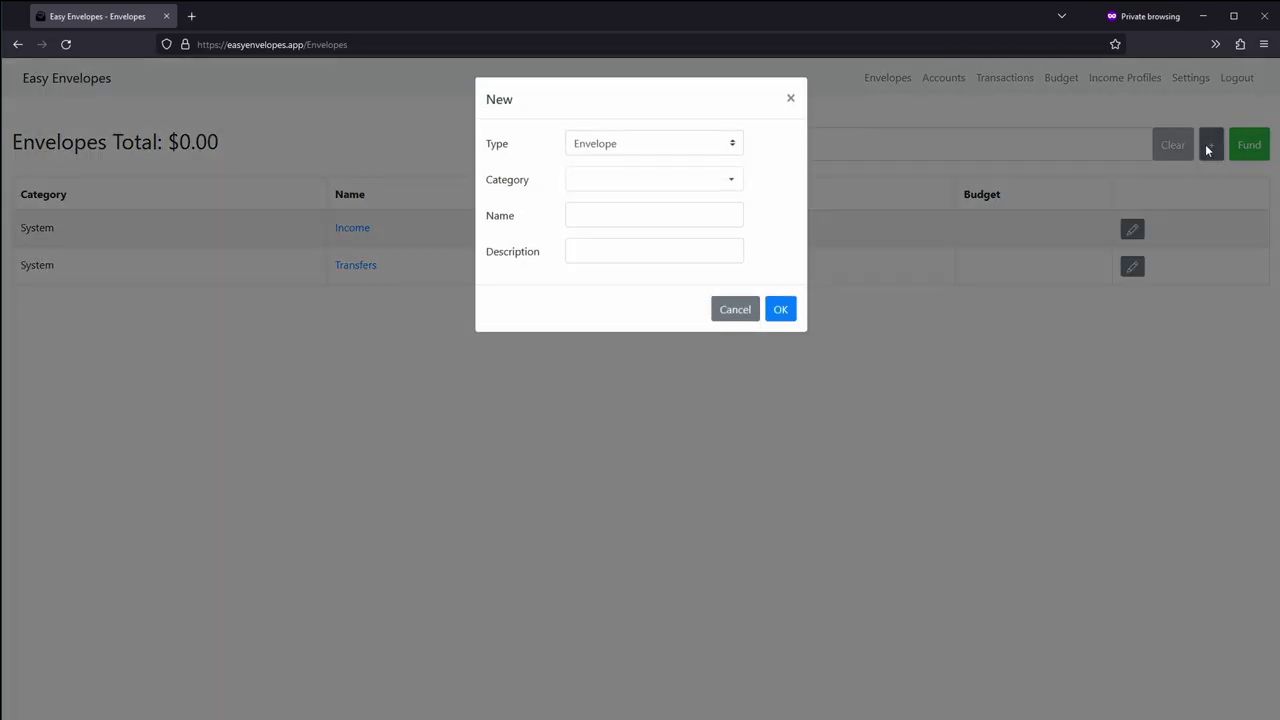
left_click(700, 136)
left_click(649, 213)
left_click(637, 181)
type("Checking")
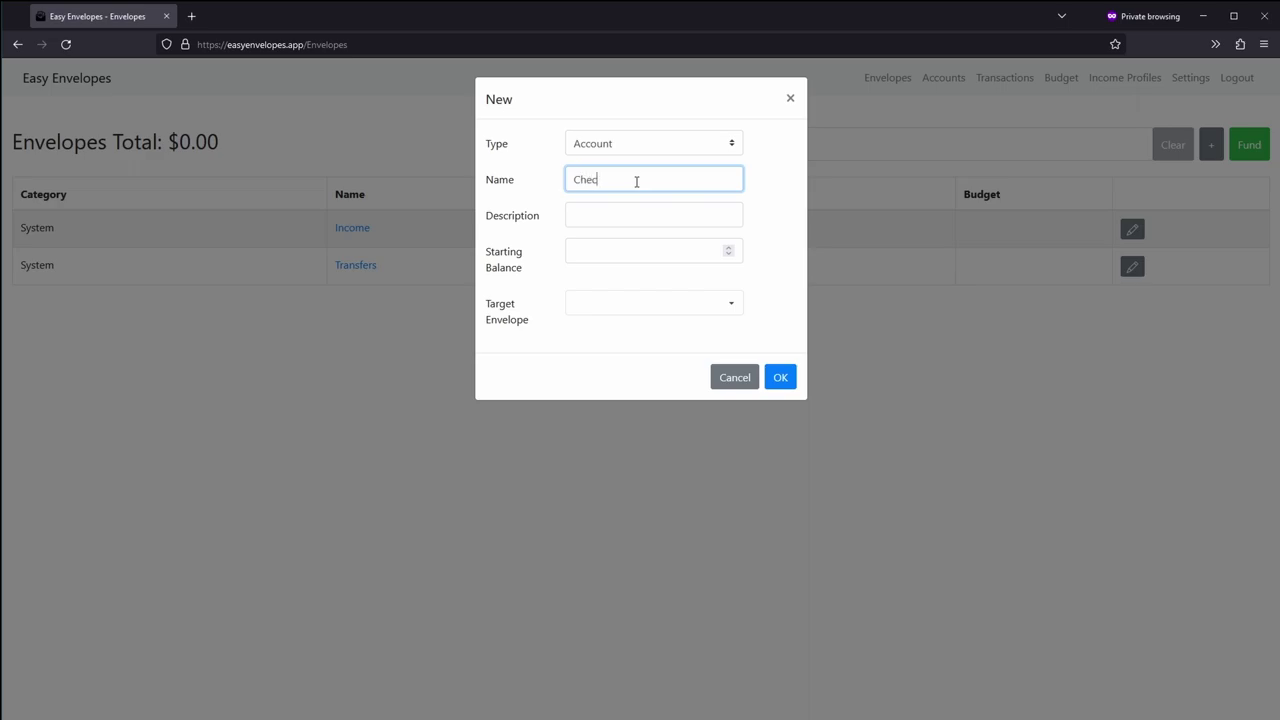
left_click(646, 246)
type("2250")
key("BackSpace")
key("BackSpace")
key("BackSpace")
type("500")
left_click(610, 310)
left_click(649, 330)
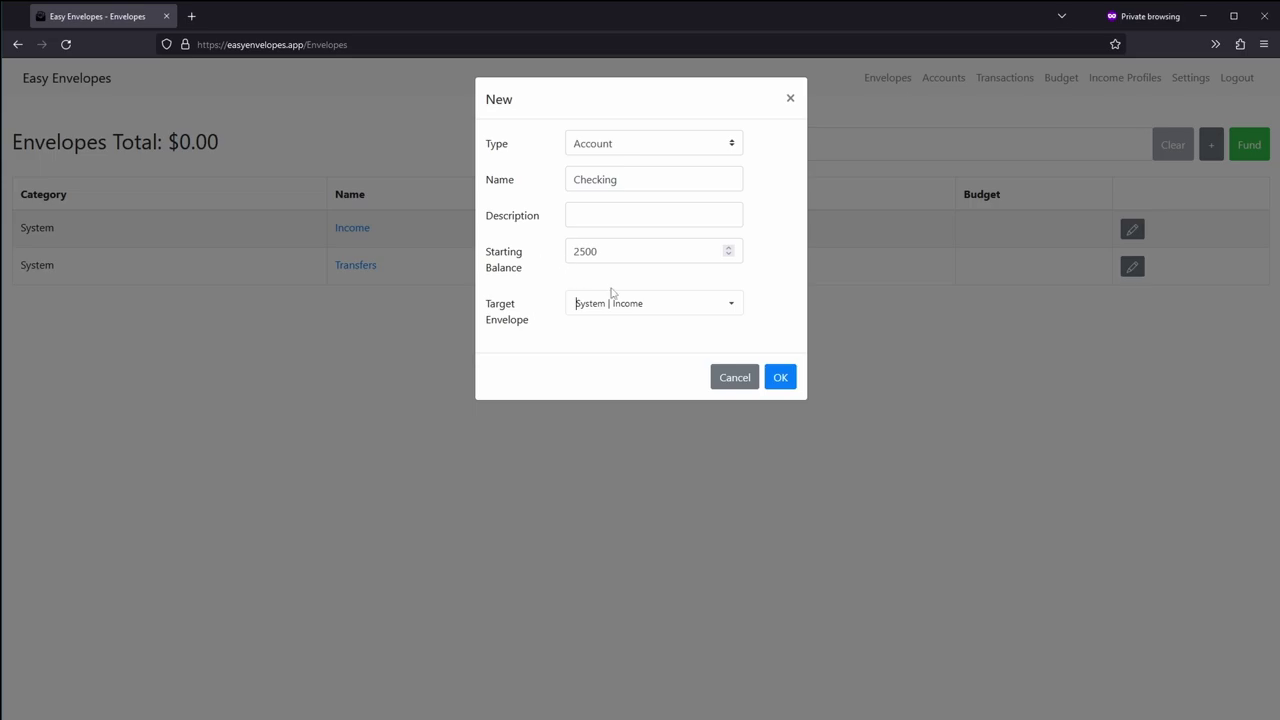
left_click(780, 378)
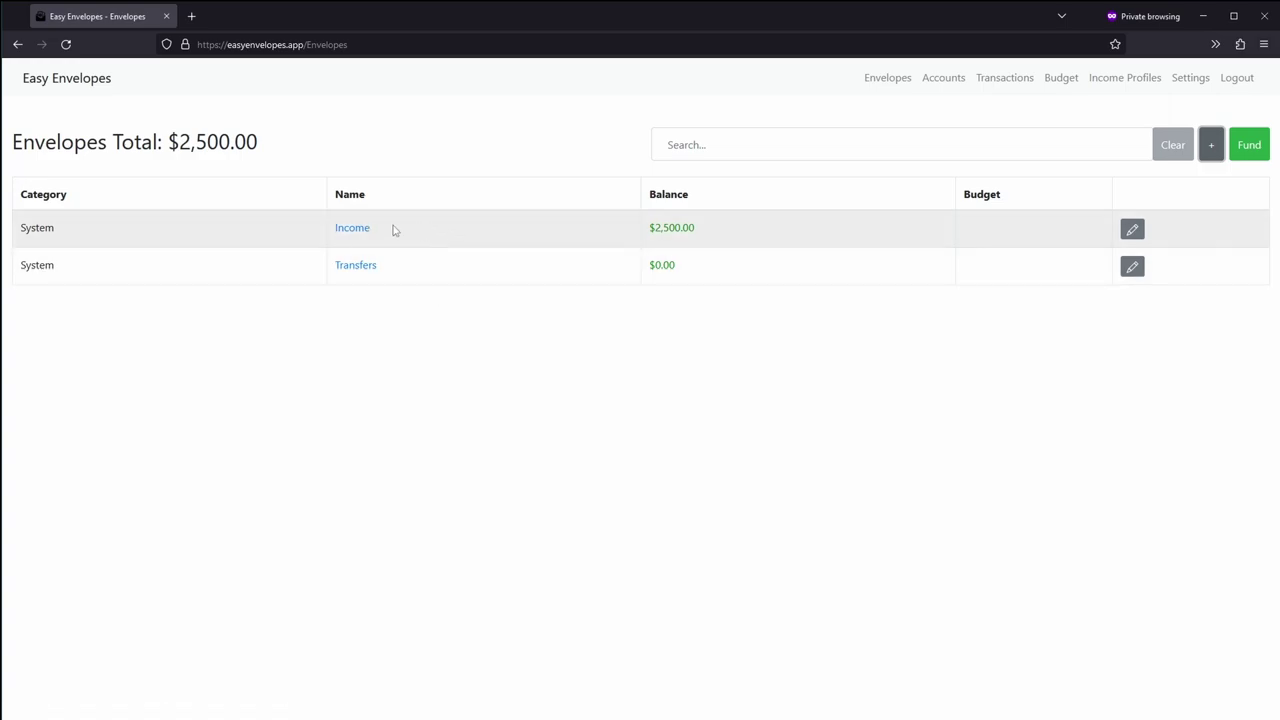
Step: Create a new Category named 'General'
left_click(1211, 148)
left_click(705, 150)
left_click(658, 191)
left_click(650, 180)
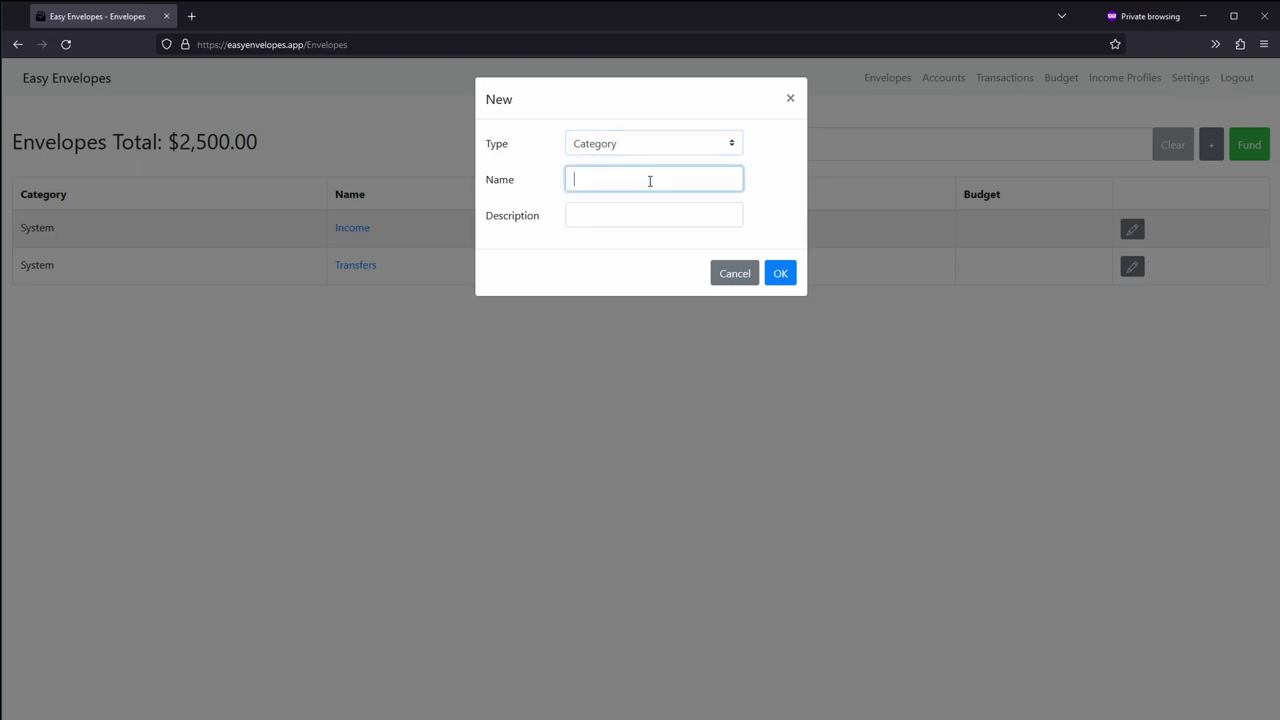
type("General")
key("BackSpace")
type("l")
left_click(780, 273)
Step: Add a Groceries envelope in the General category
left_click(1214, 145)
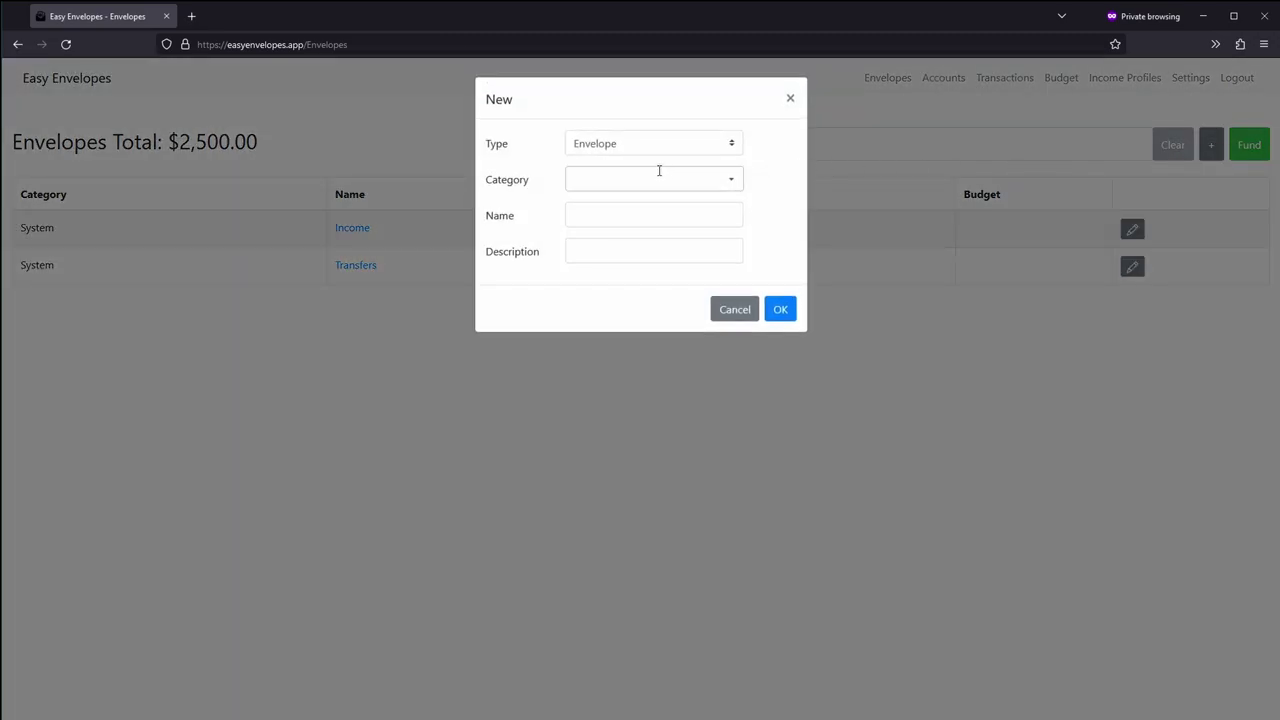
left_click(615, 150)
left_click(611, 174)
left_click(610, 180)
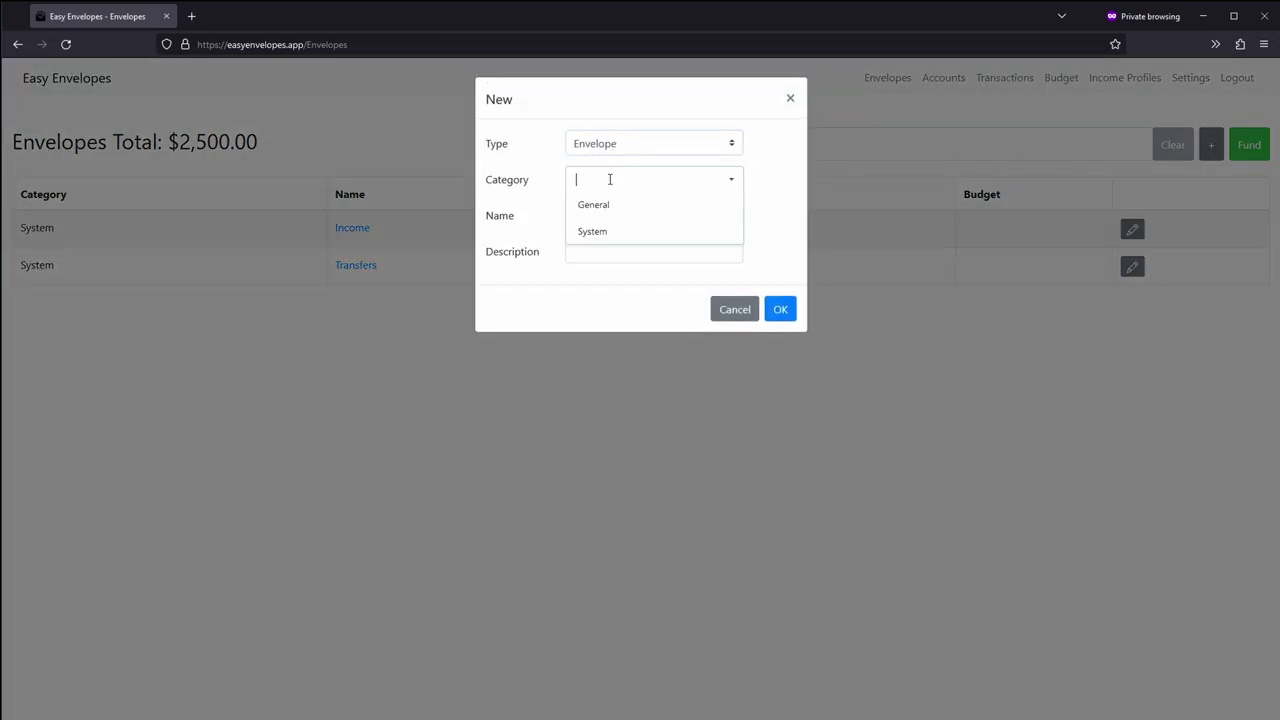
left_click(603, 206)
left_click(603, 208)
type("Groceries")
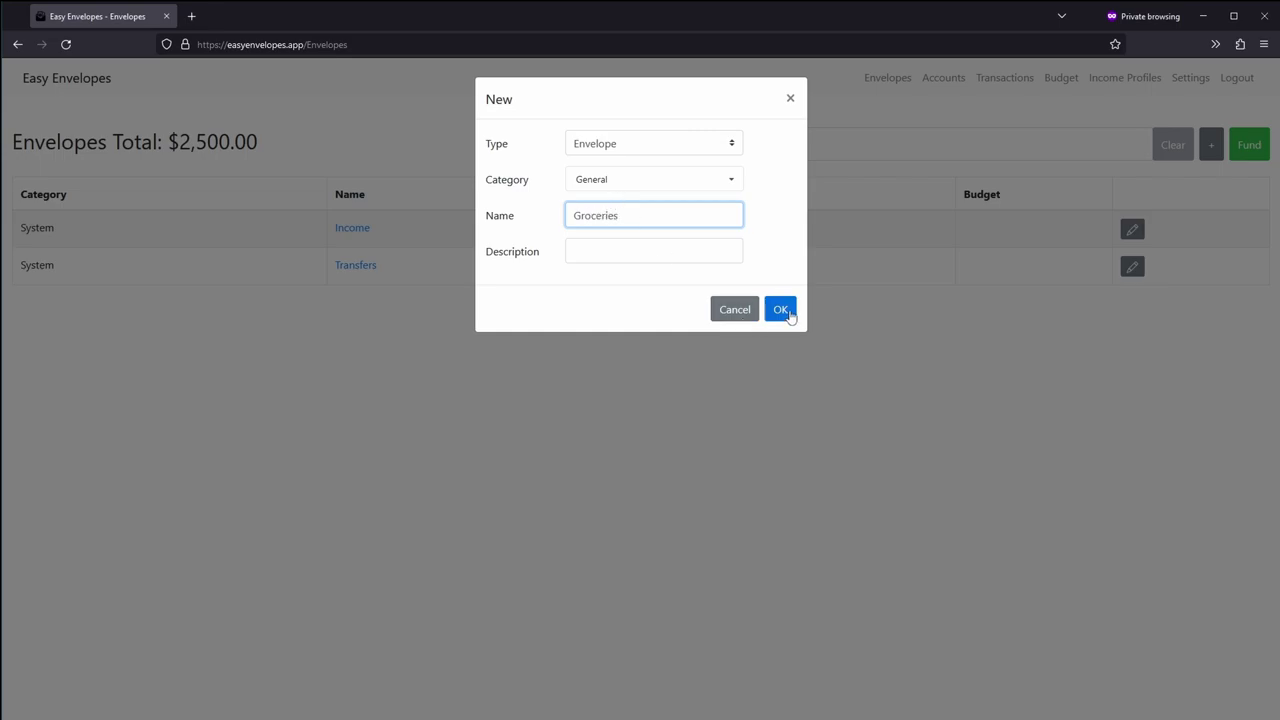
left_click(781, 310)
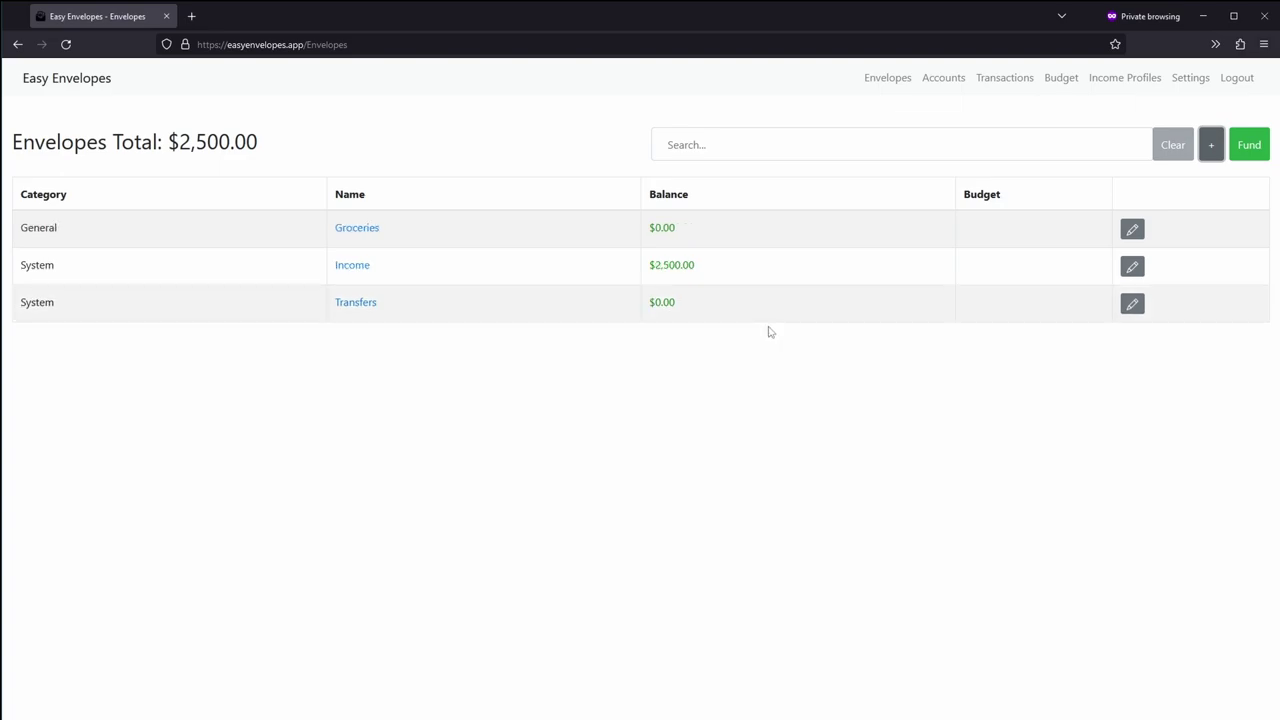
Step: Create a 250 transfer from the Income envelope to General | Groceries
left_click(1213, 148)
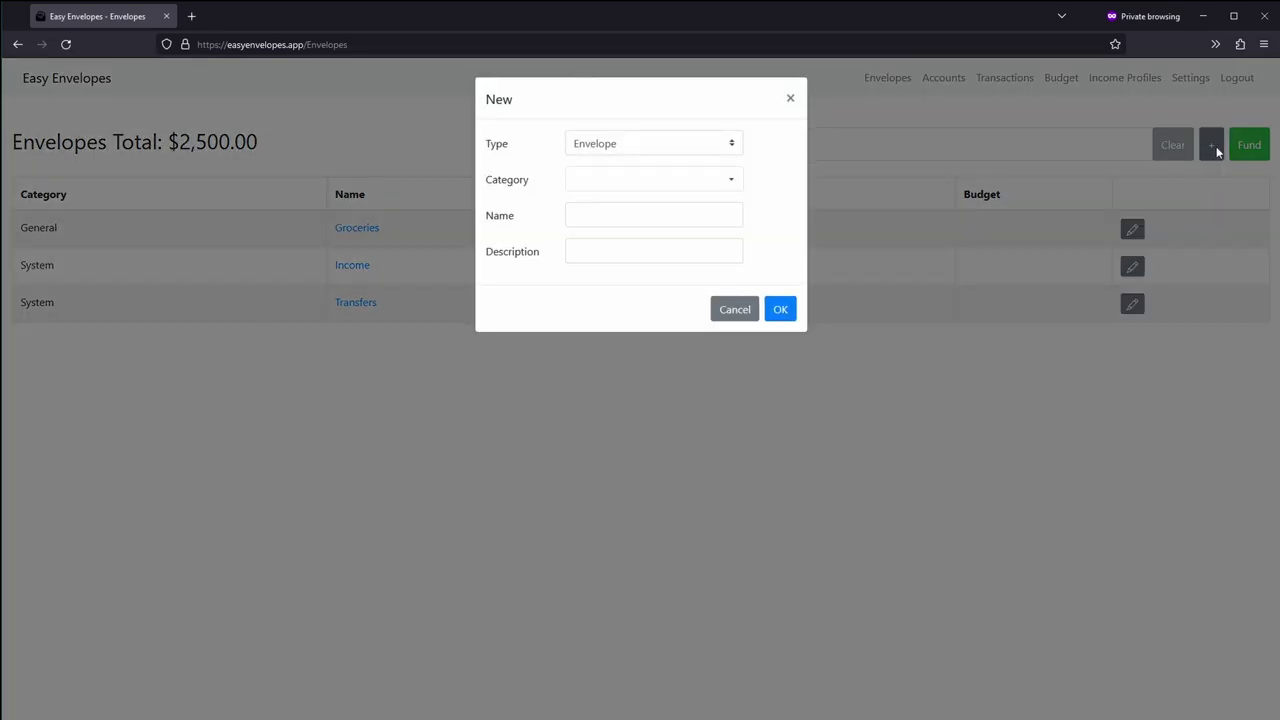
left_click(723, 154)
left_click(645, 256)
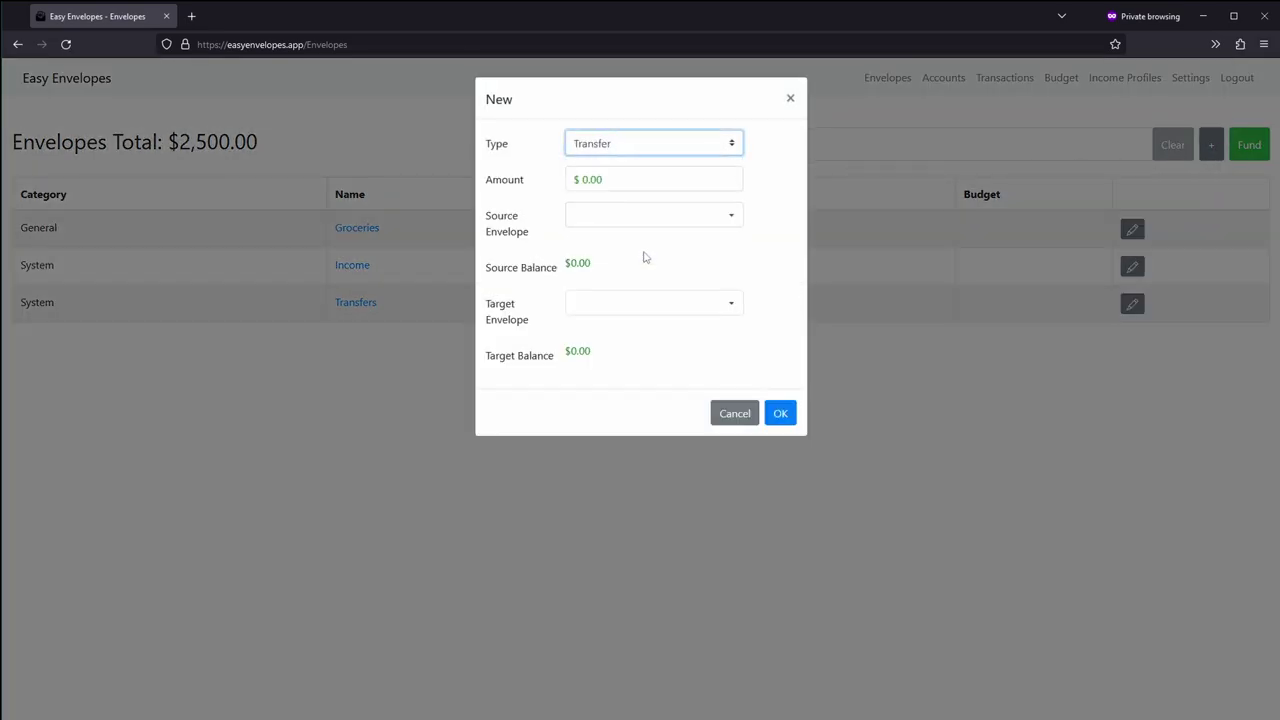
left_click(604, 216)
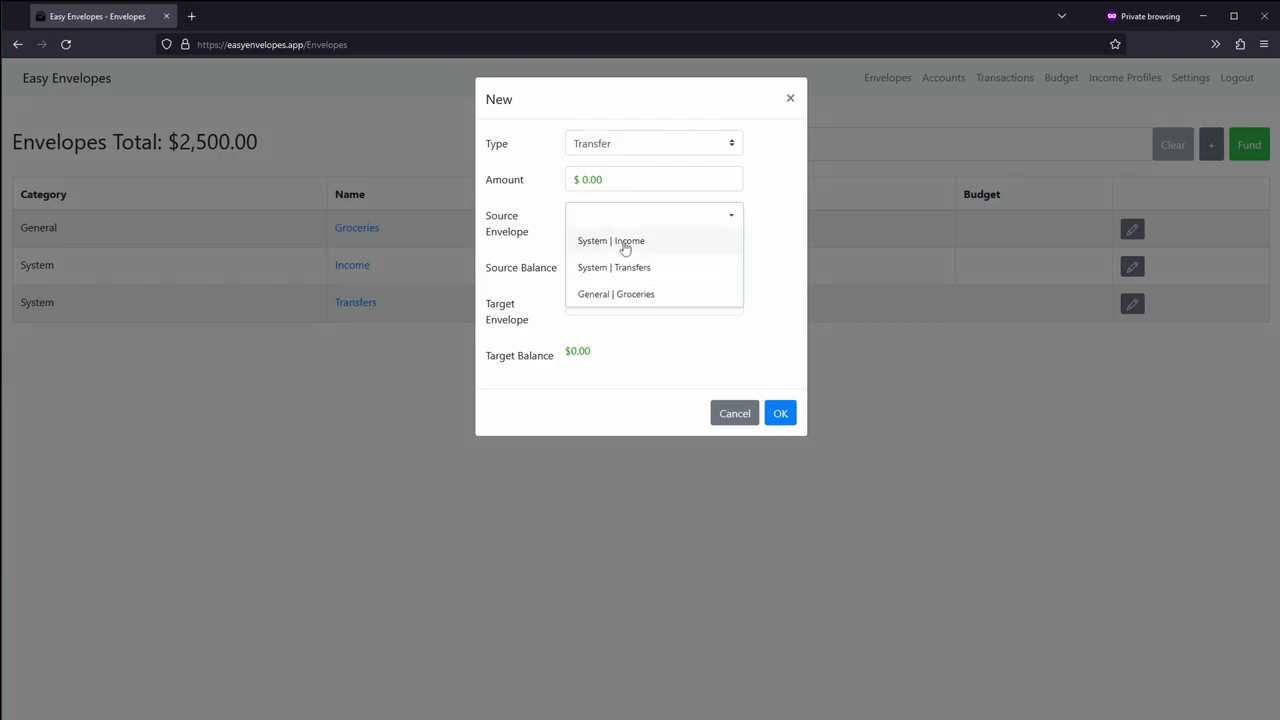
left_click(623, 243)
left_click(621, 303)
left_click(665, 390)
left_click(585, 180)
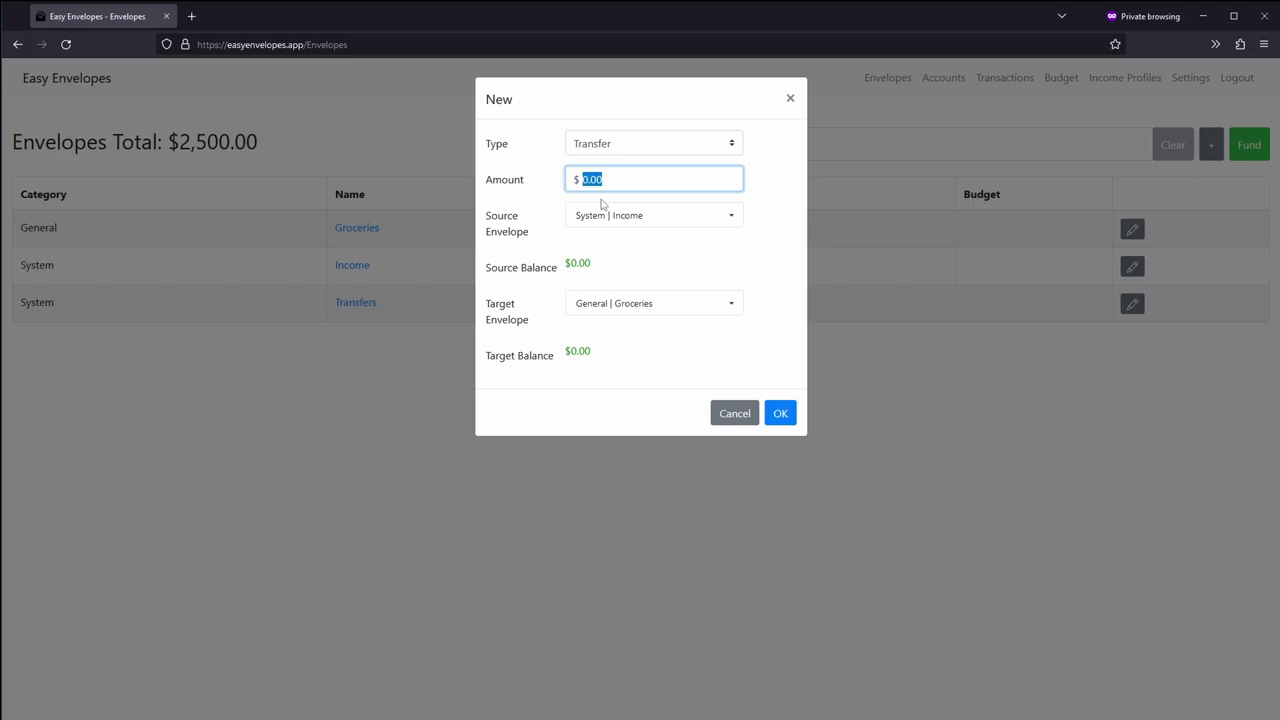
type("250")
left_click(778, 413)
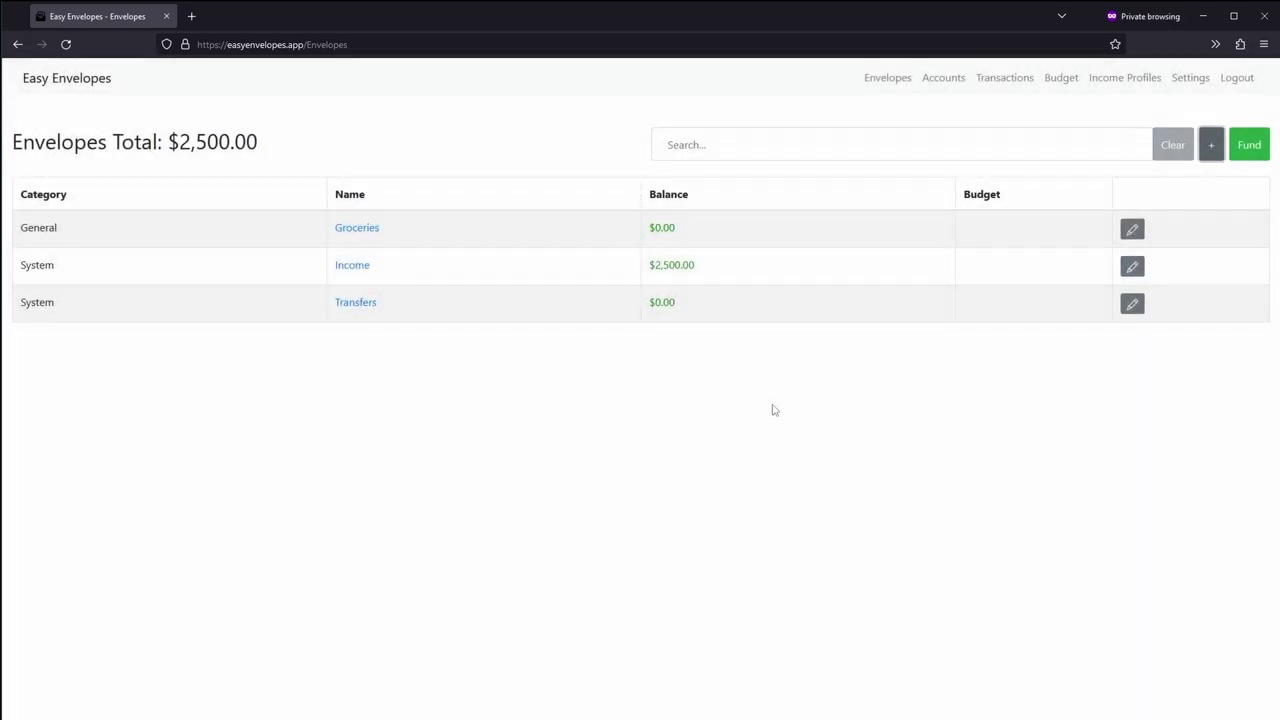
right_click(670, 240)
left_click(595, 421)
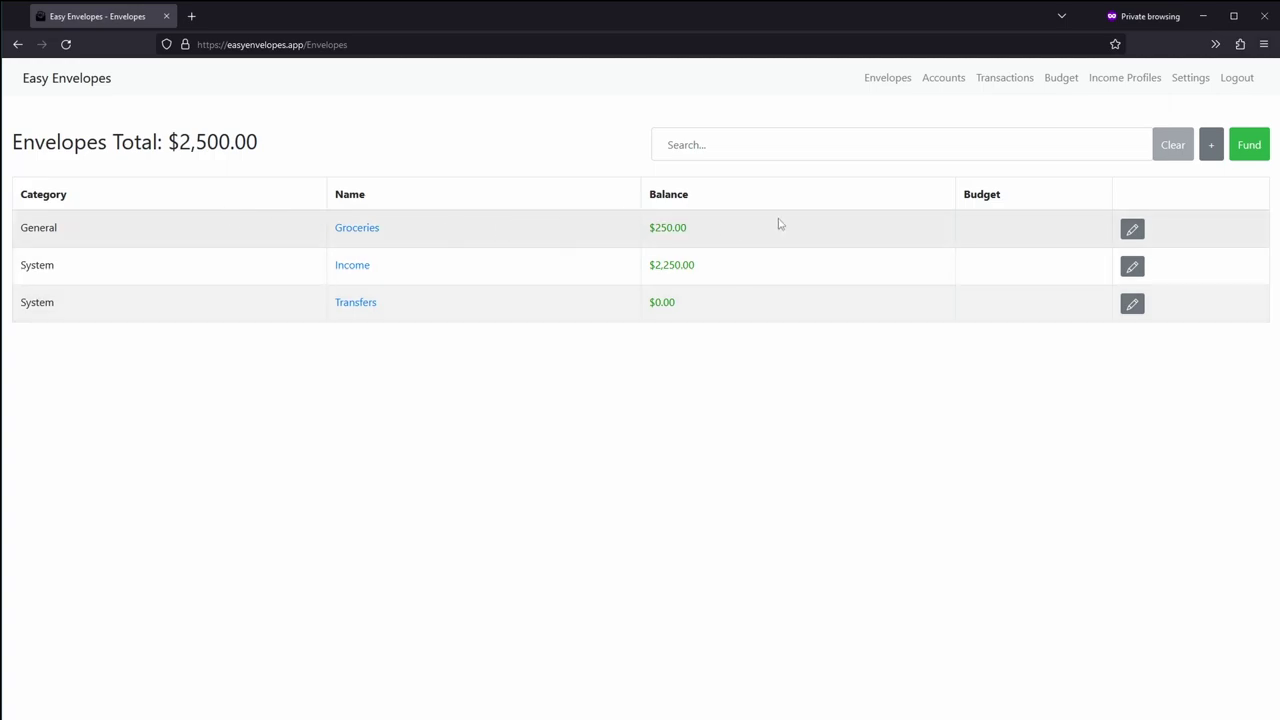
Step: Start a new Transaction on the Checking account with payee Walmart
left_click(1211, 145)
left_click(695, 144)
left_click(658, 236)
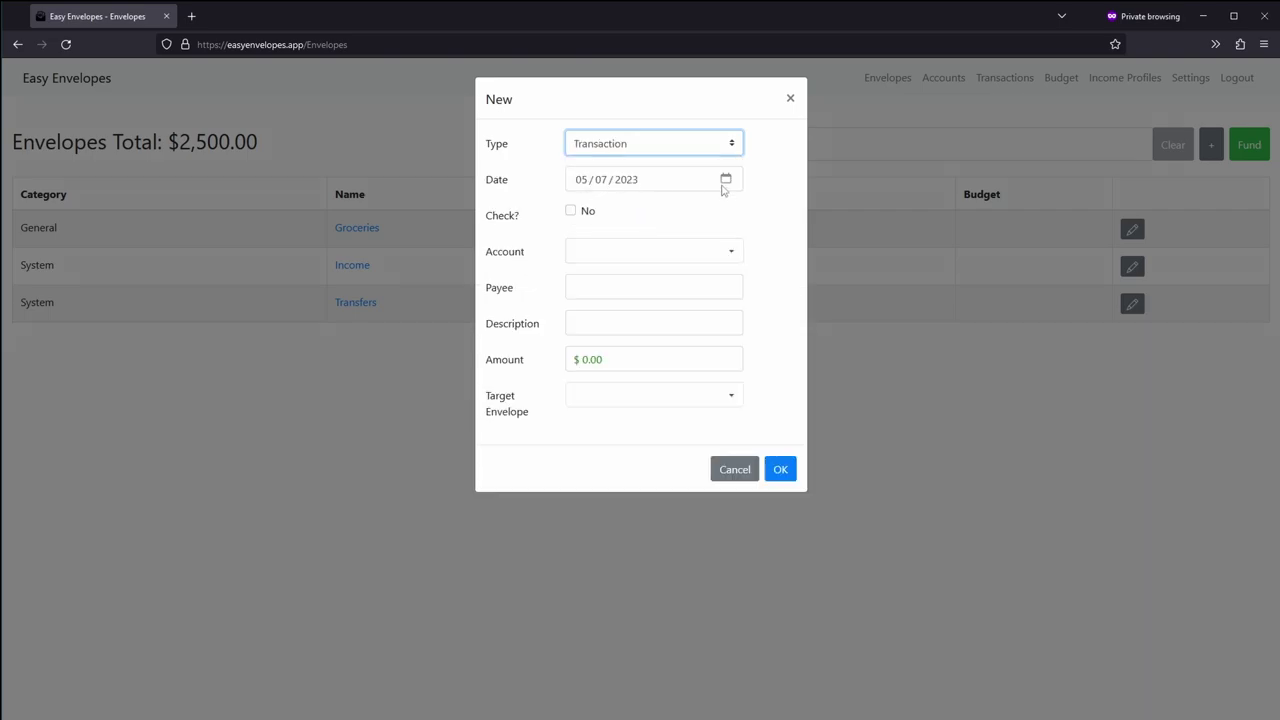
left_click(608, 255)
left_click(606, 277)
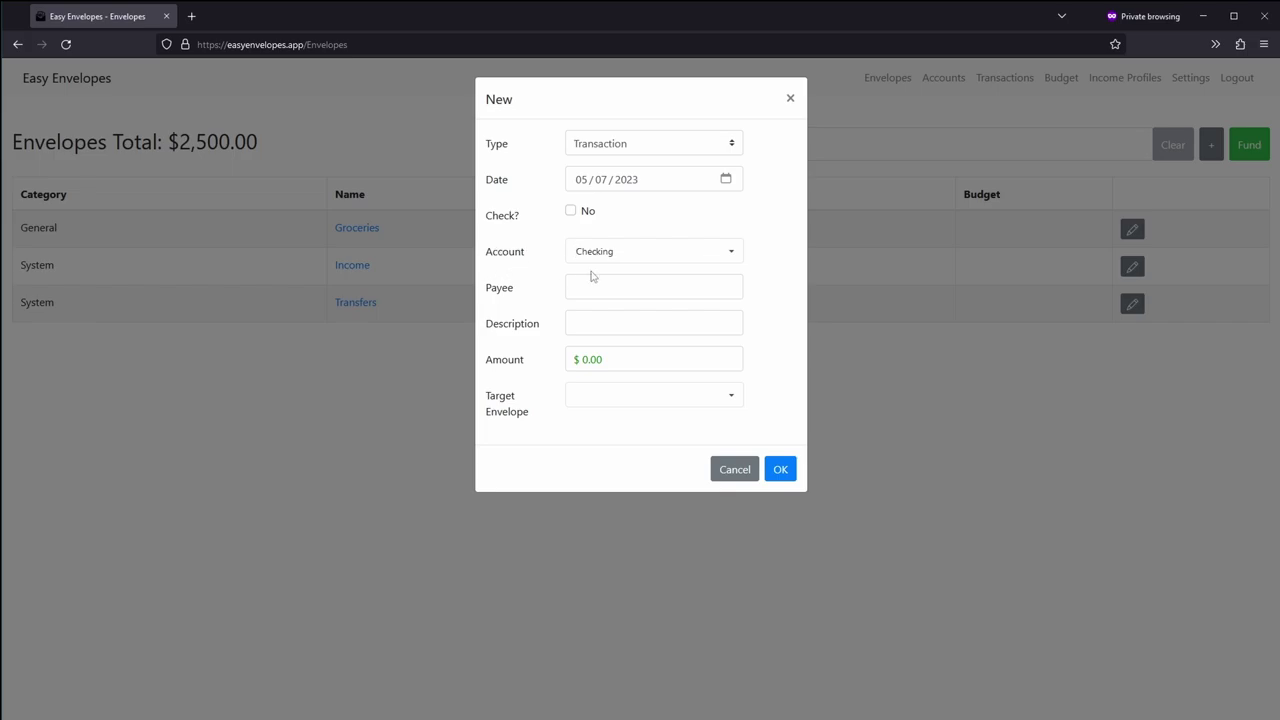
left_click(606, 287)
type("Wal")
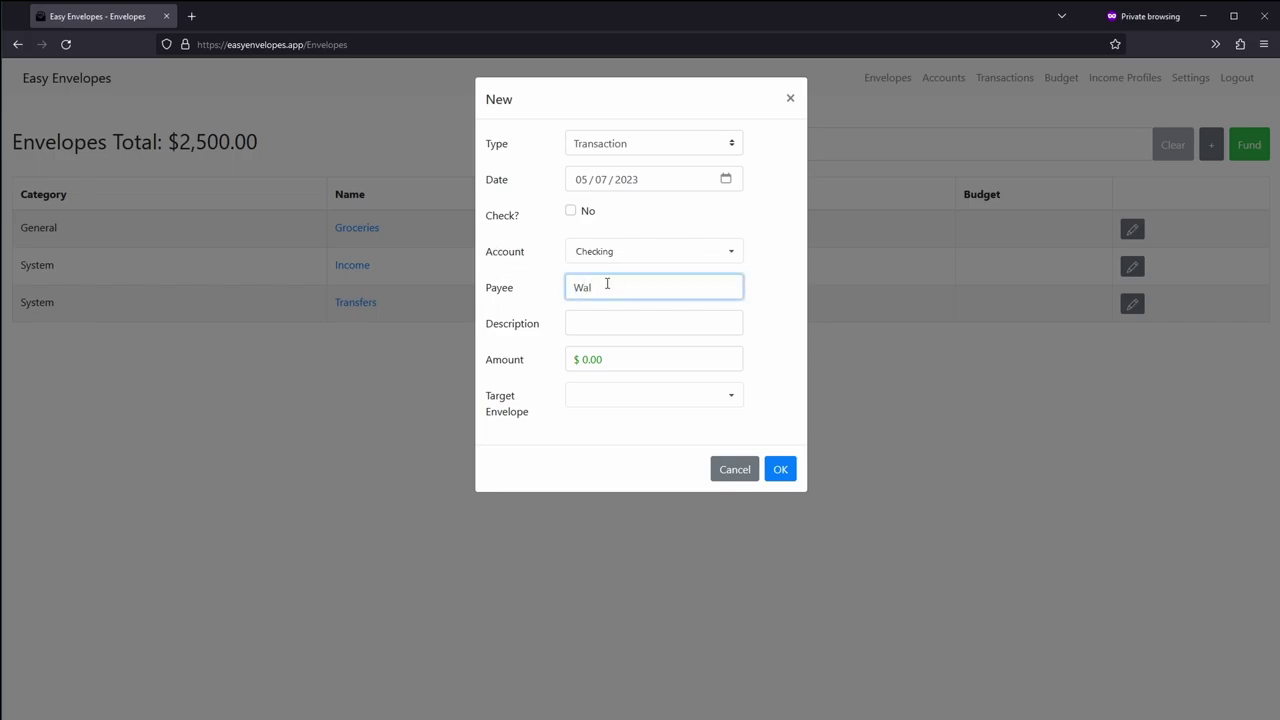
key("BackSpace")
type("mar")
key("BackSpace")
key("BackSpace")
key("BackSpace")
type("lmart")
Step: Set the transaction amount to 80 and target the General | Groceries envelope
left_click_drag(626, 360, 580, 360)
type("80")
left_click(634, 392)
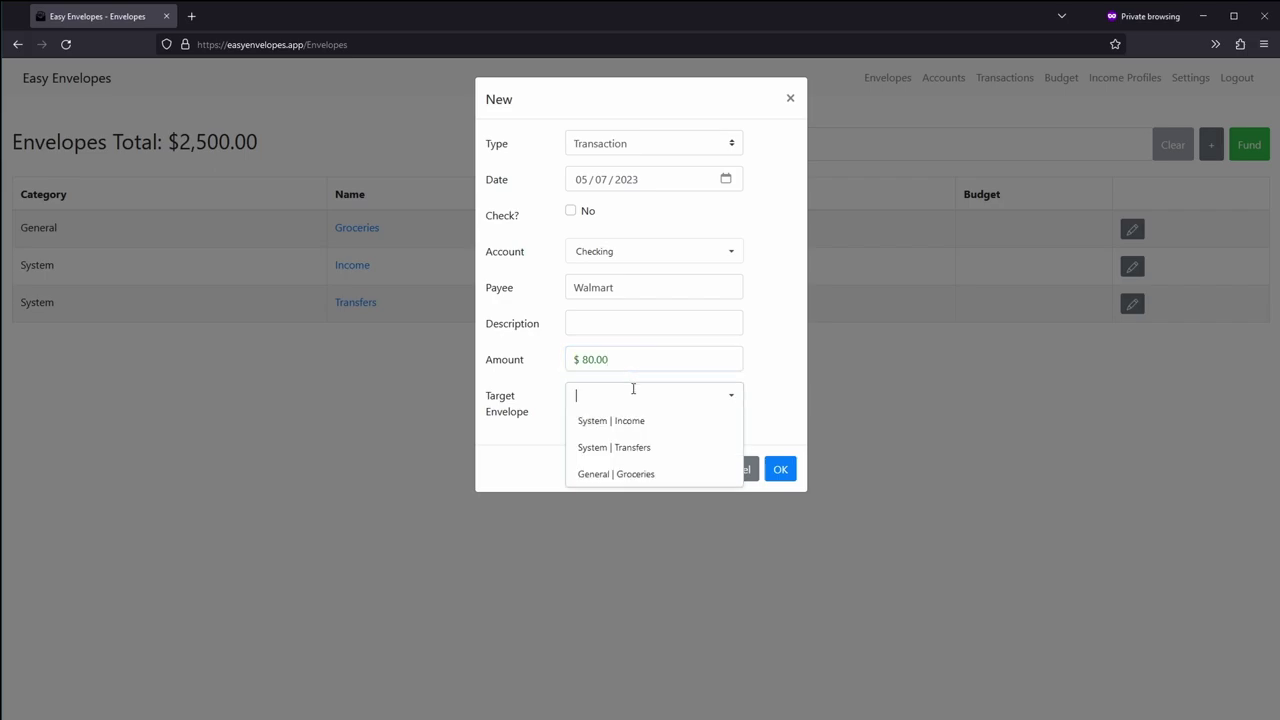
left_click(634, 472)
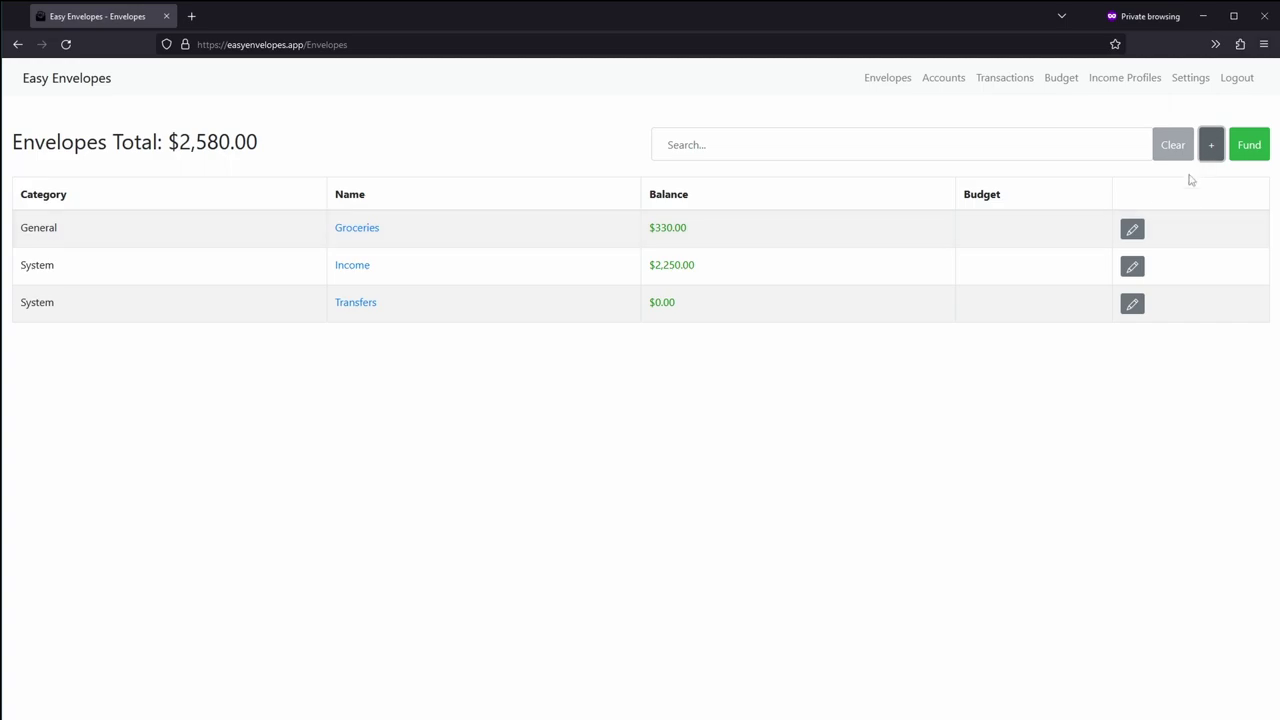
Step: In the Groceries envelope, change the Walmart transaction amount to -80
left_click(362, 230)
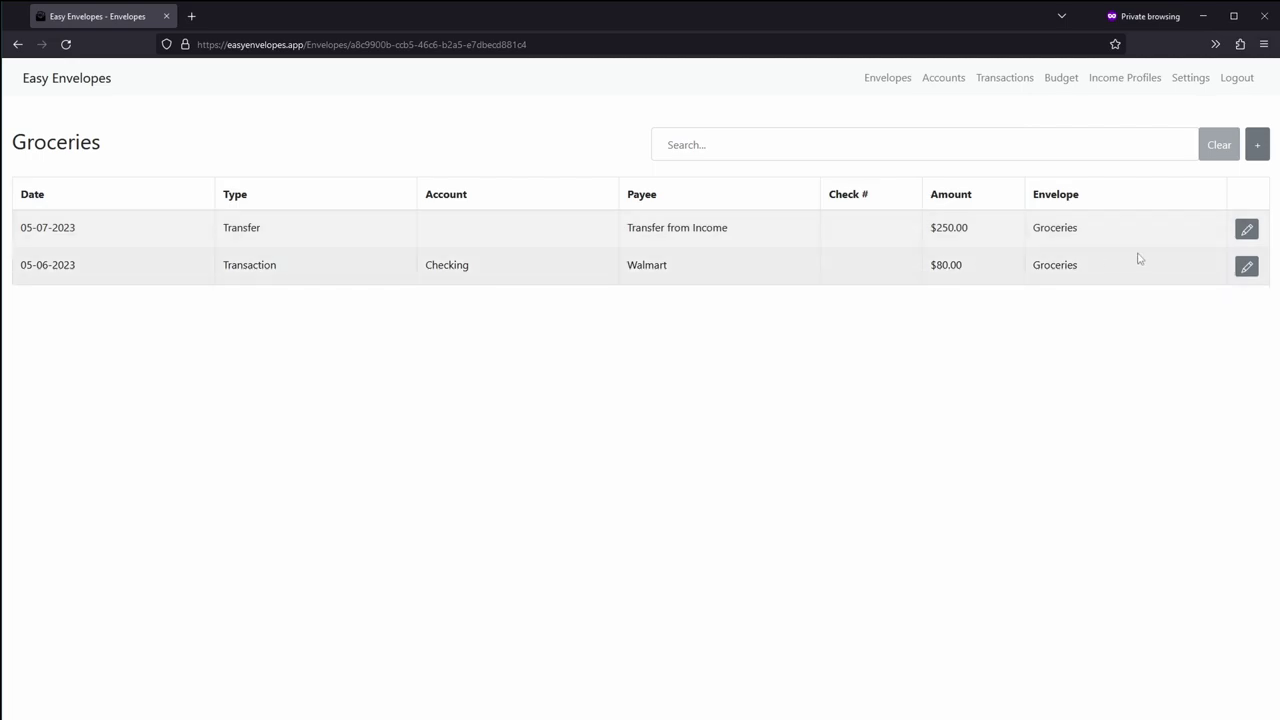
left_click(1246, 266)
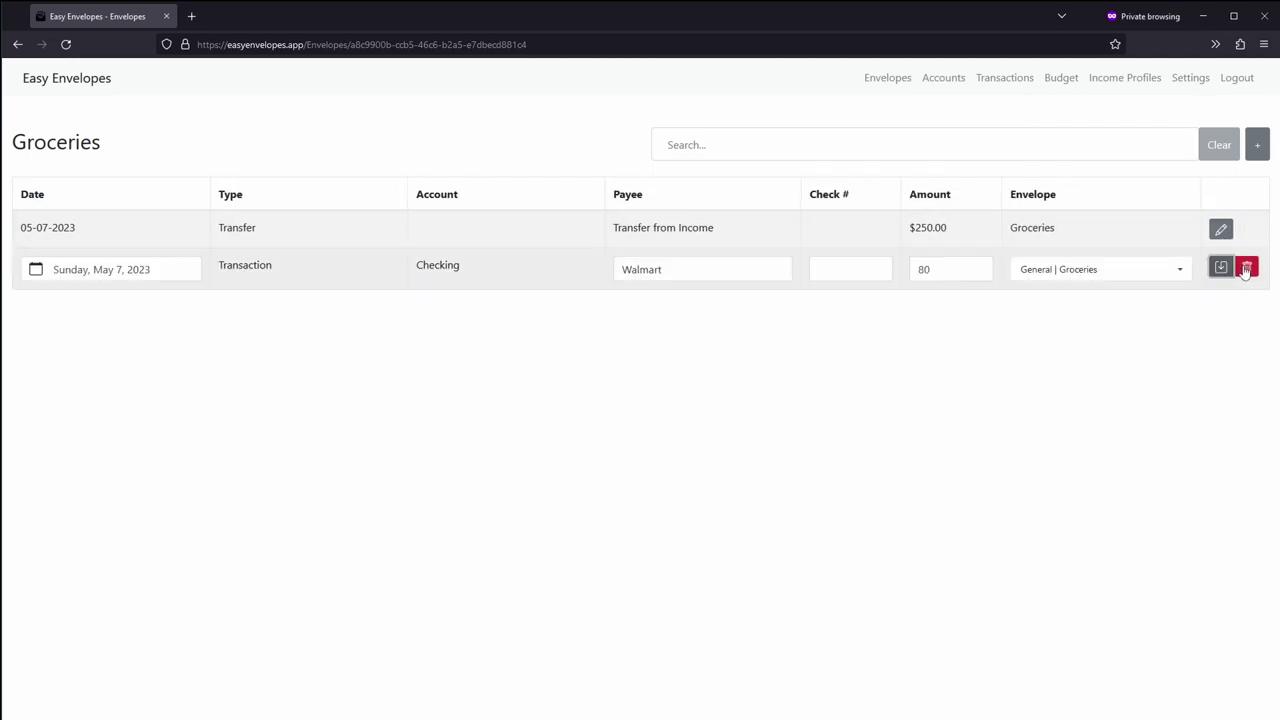
left_click(921, 269)
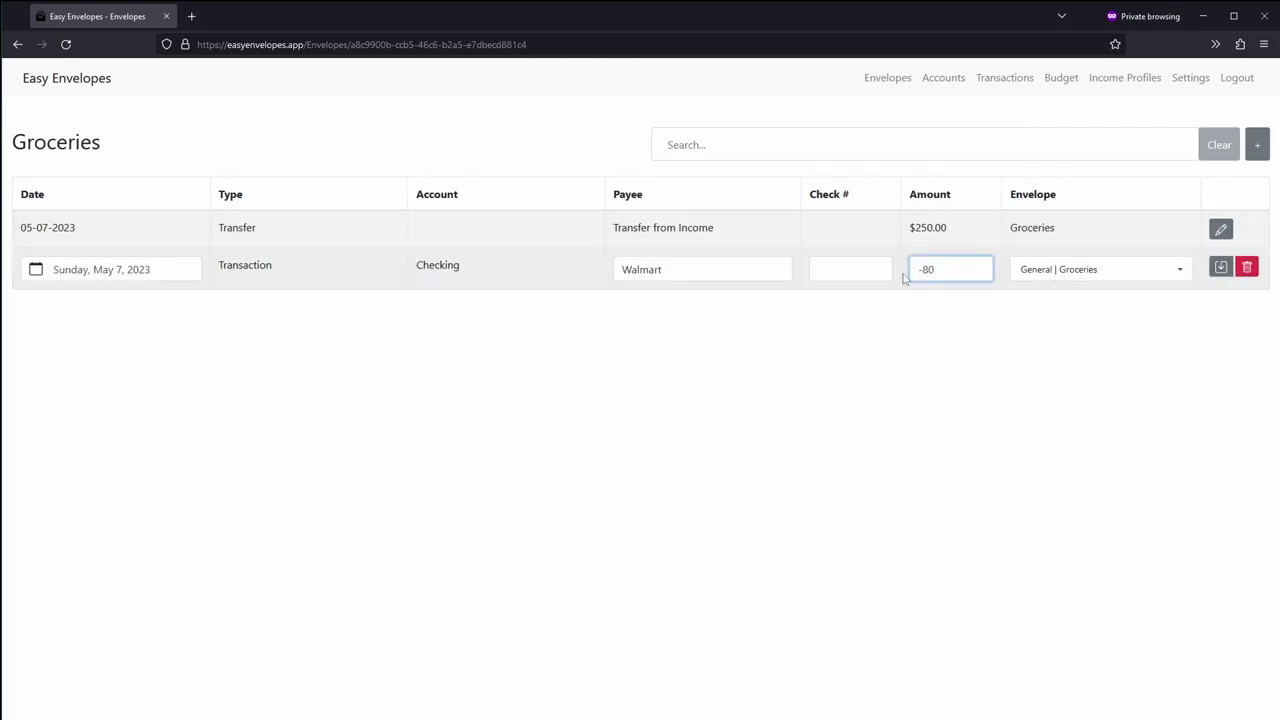
left_click(1219, 272)
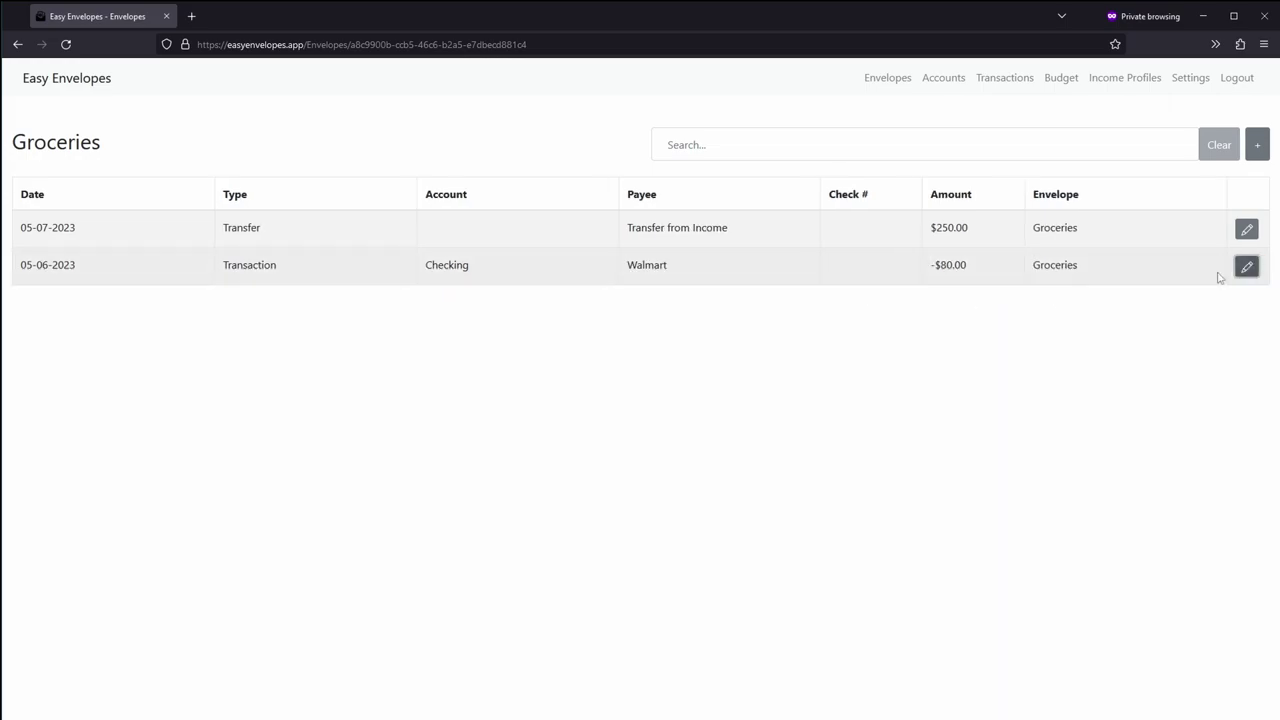
Step: Review Groceries, then return to the Envelopes overview showing $2,420.00 total
left_click(872, 84)
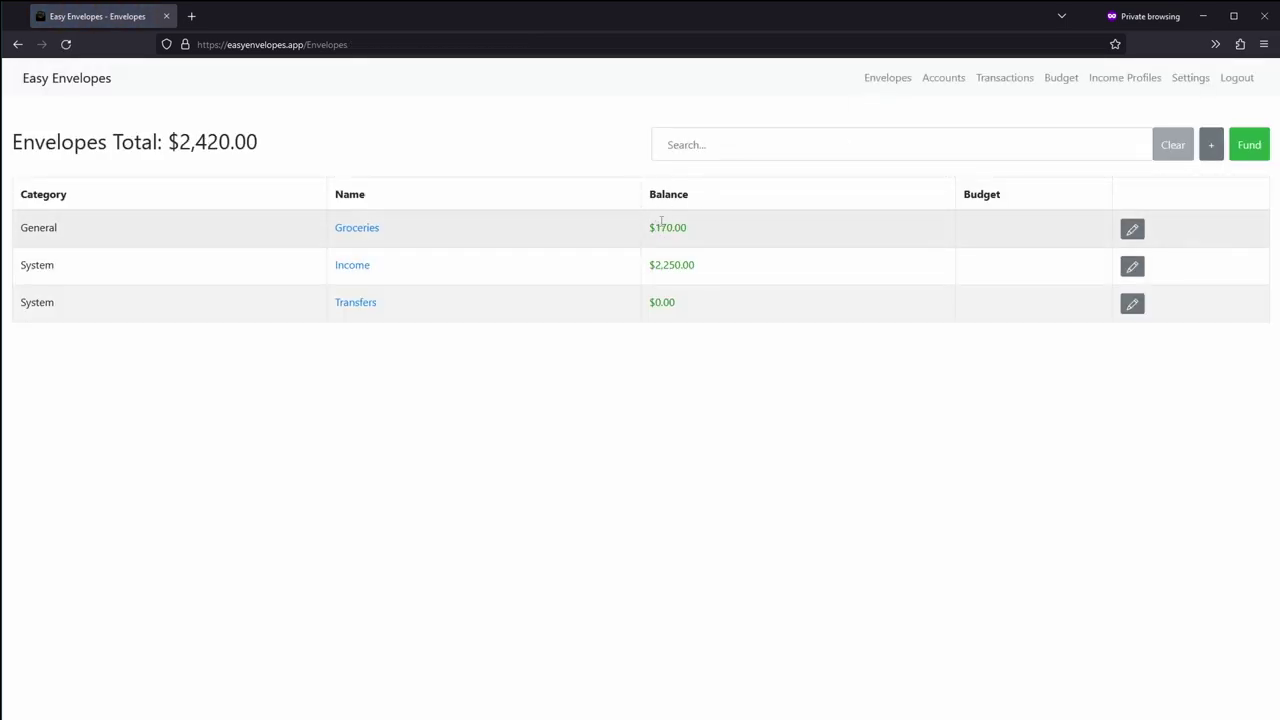
left_click(375, 233)
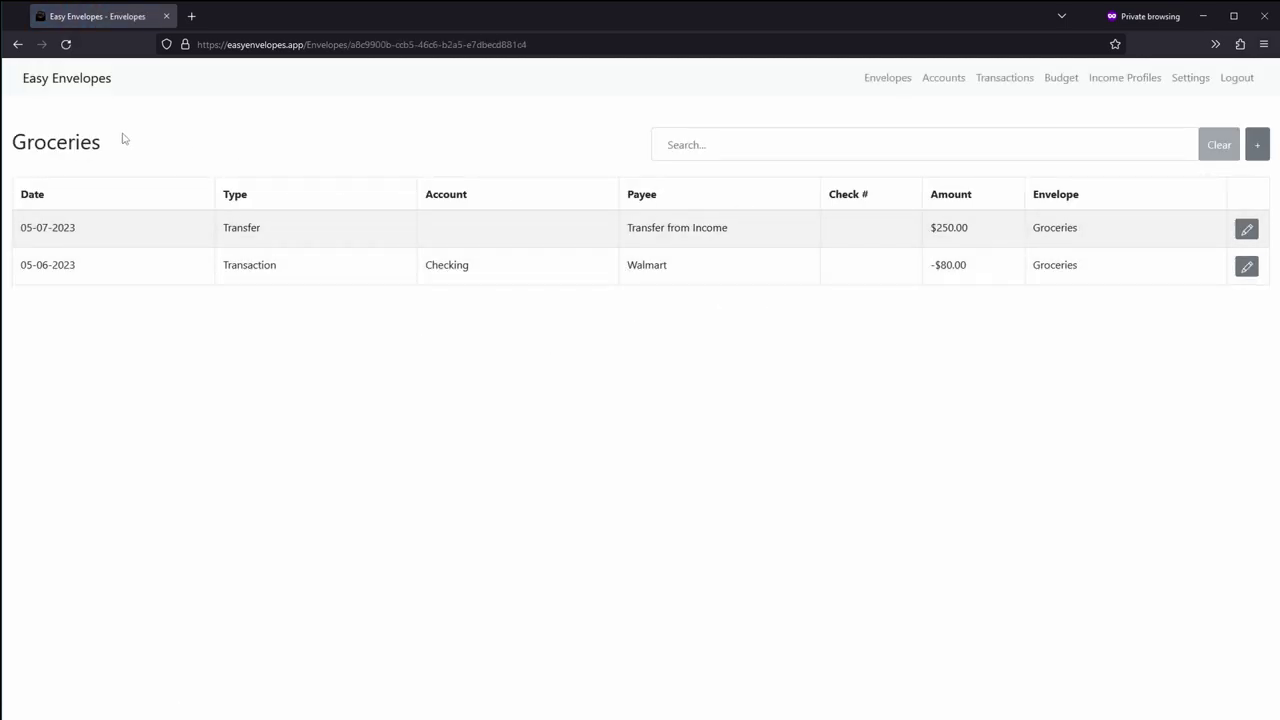
left_click(891, 80)
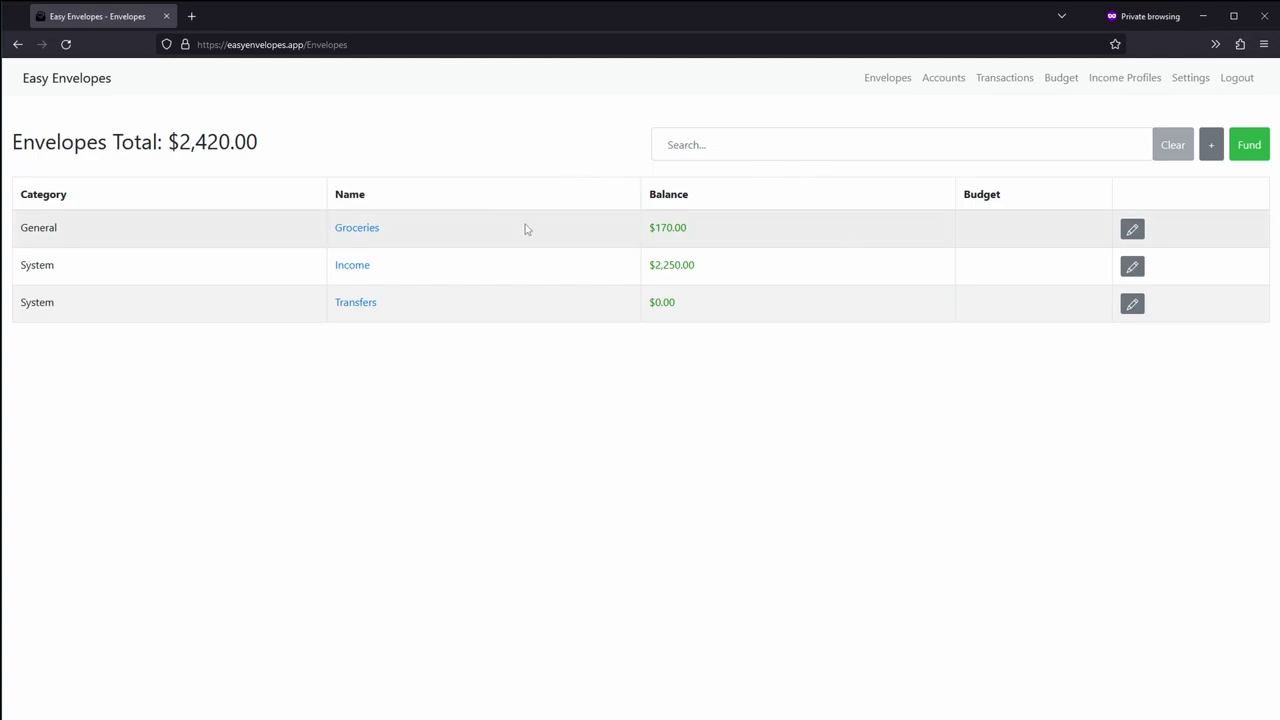
Step: Open Checking's transactions: Walmart -$80.00 and the $2,500.00 starting balance, accounts totalling $2,420.00
left_click(1005, 86)
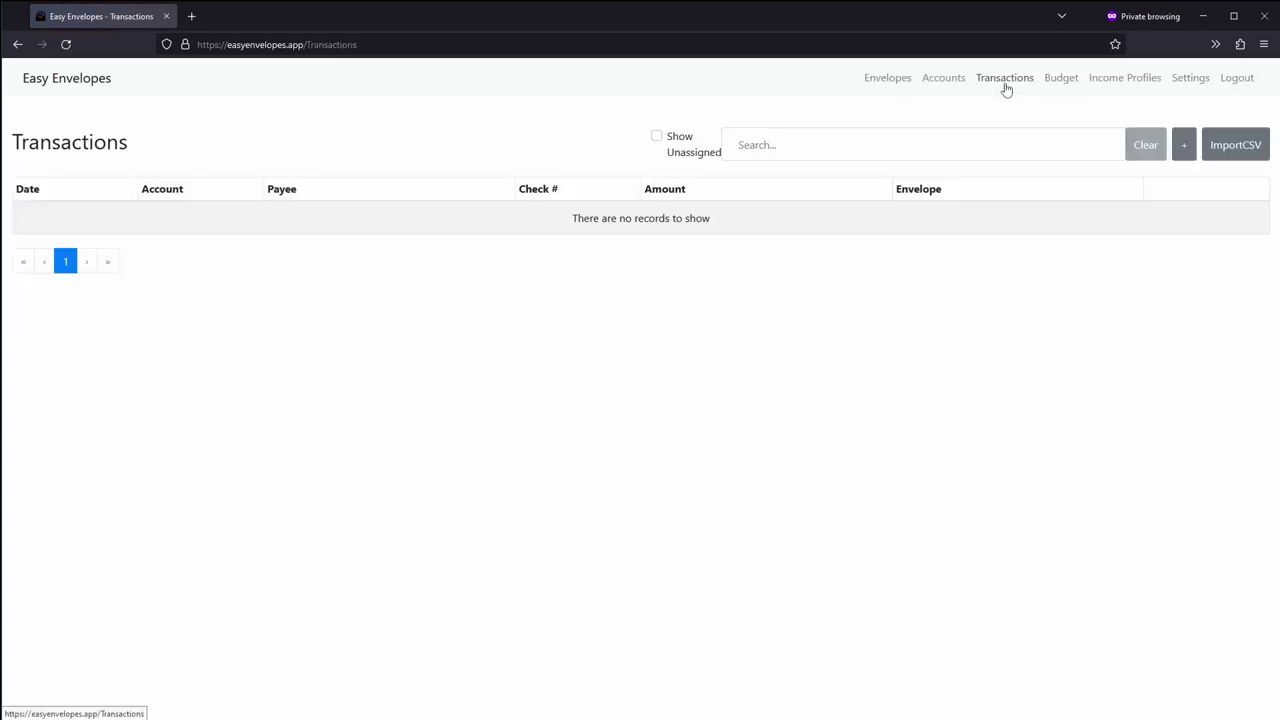
left_click(941, 84)
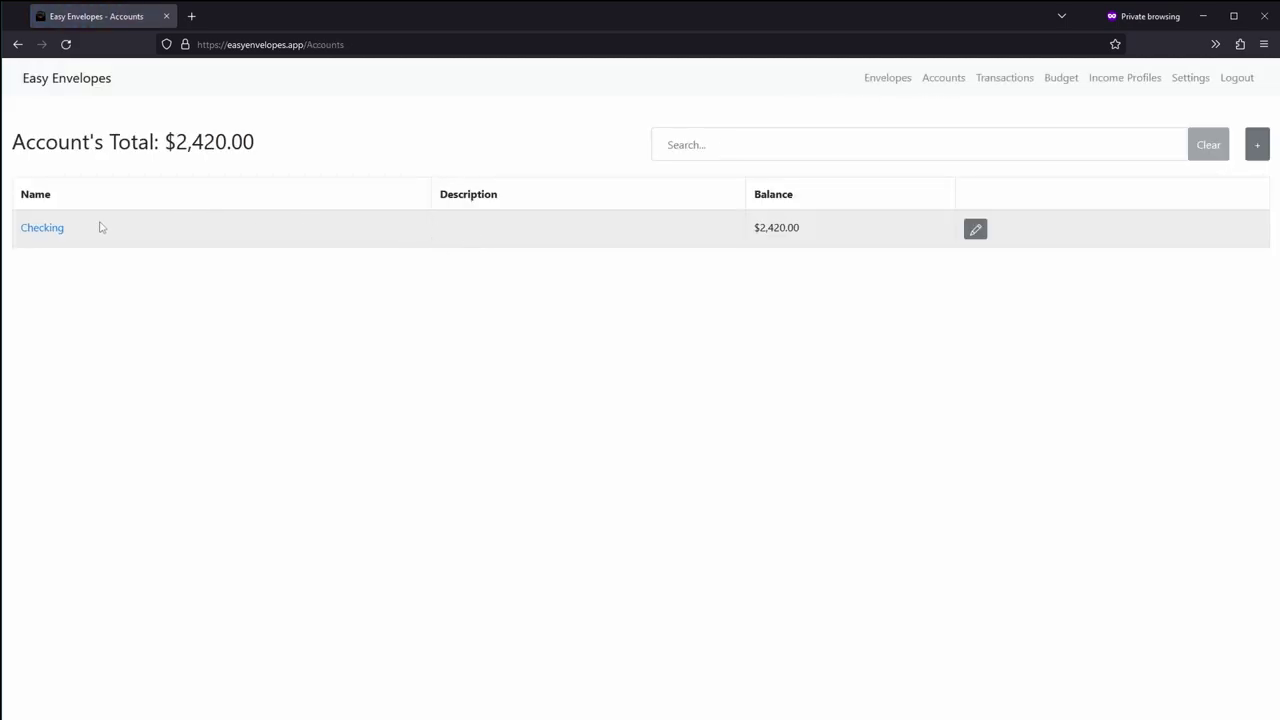
left_click_drag(806, 231, 745, 232)
left_click(761, 227)
left_click(43, 229)
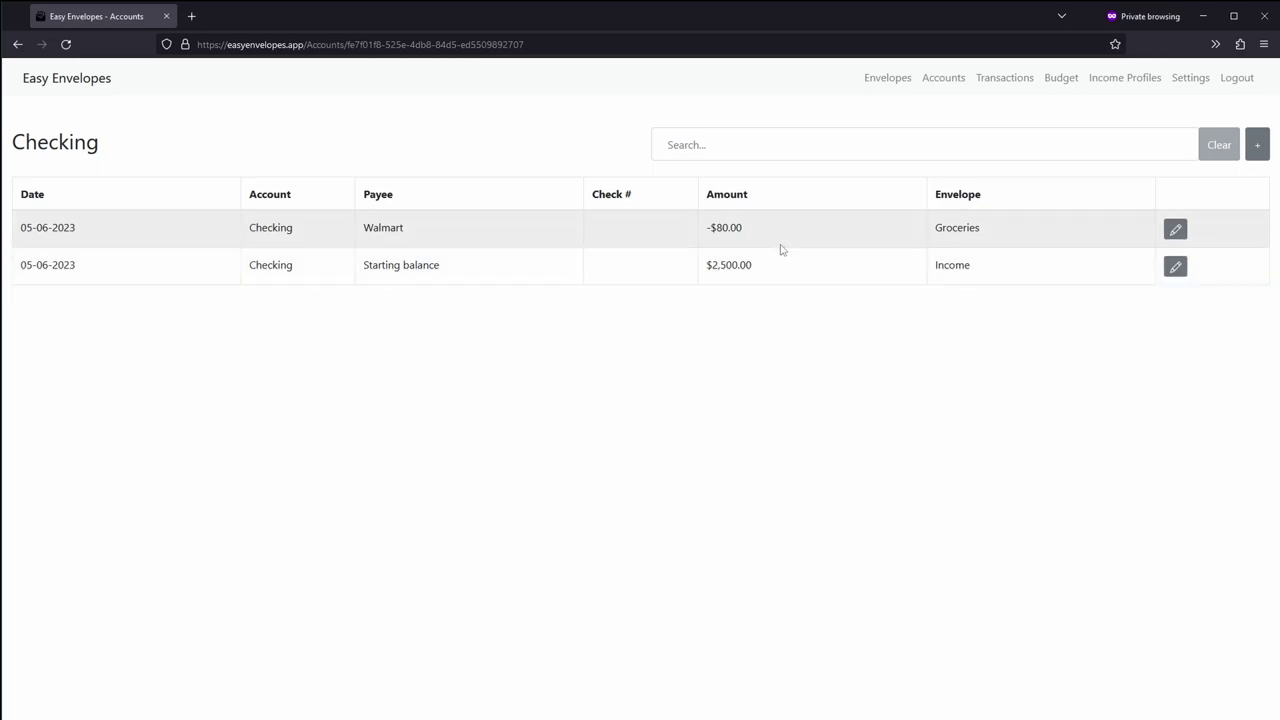
Step: Add a Gas transaction of -50.00 on the Checking account with no target envelope
left_click(1002, 85)
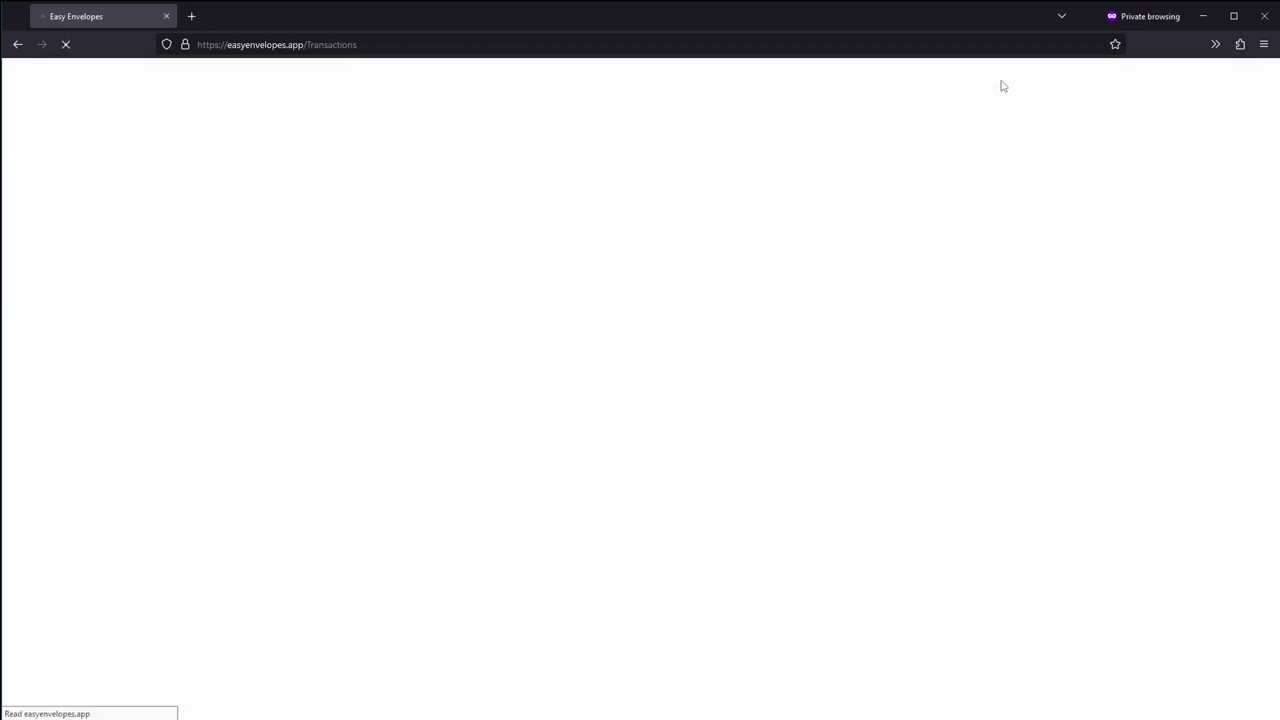
left_click(1184, 148)
left_click(596, 251)
left_click(597, 277)
left_click(599, 284)
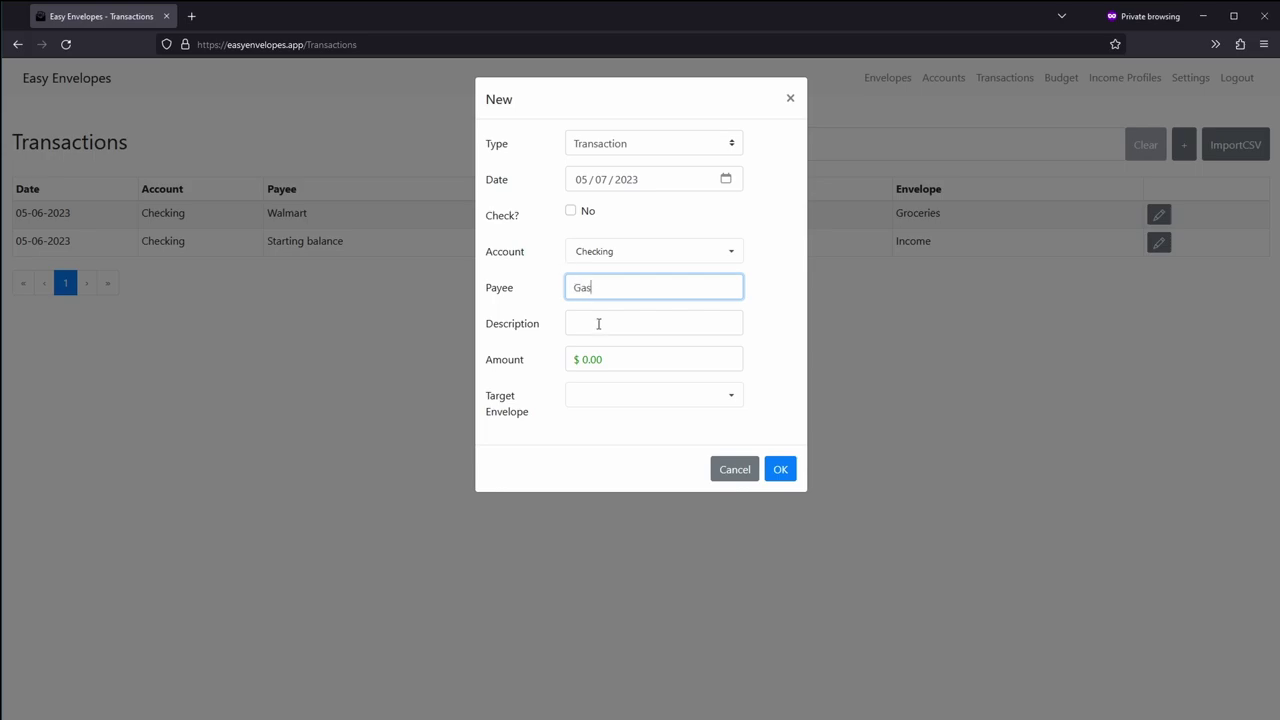
left_click_drag(616, 355, 578, 365)
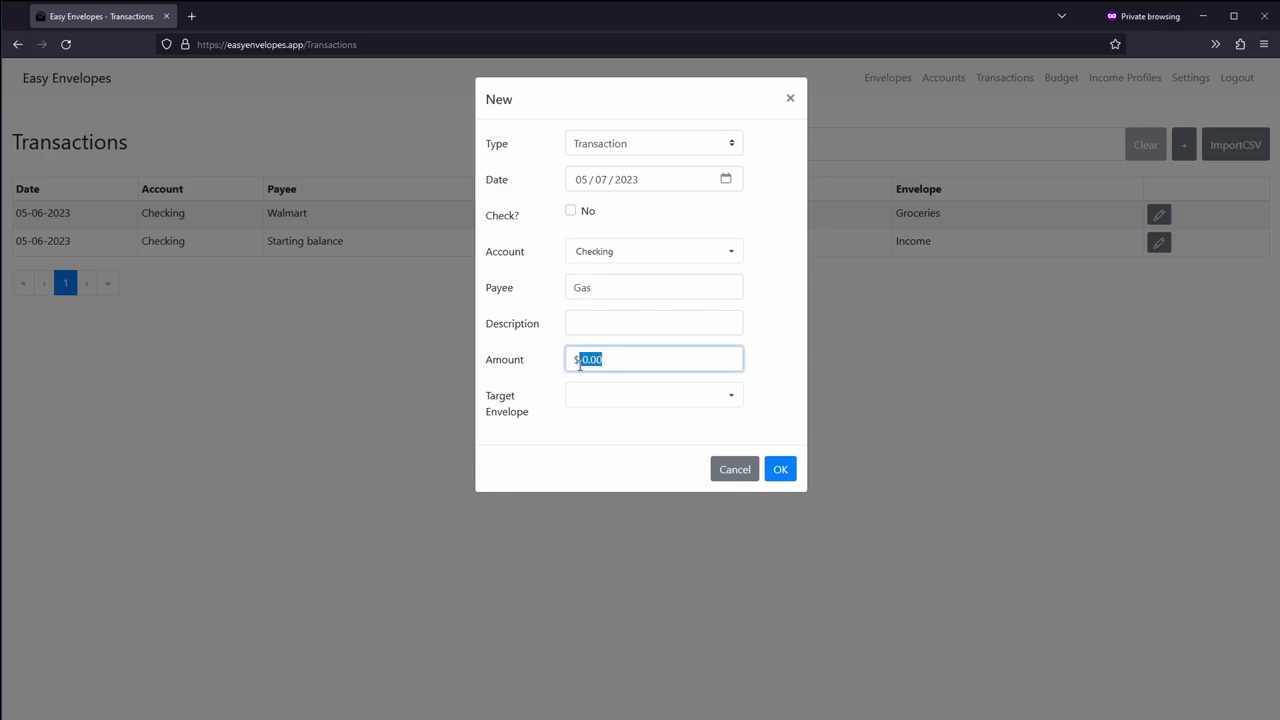
type("-50.00")
left_click(778, 475)
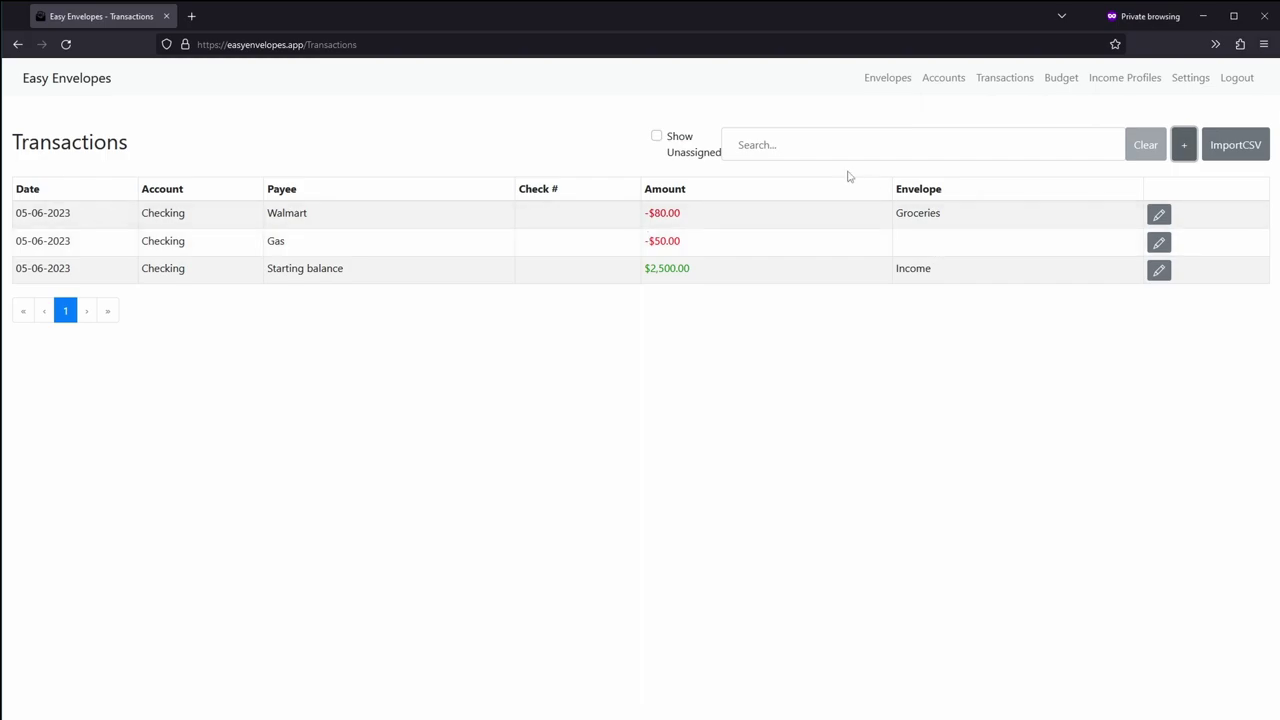
Step: Tick Show Unassigned and check the Gas row's envelope choices without changing it
left_click(656, 138)
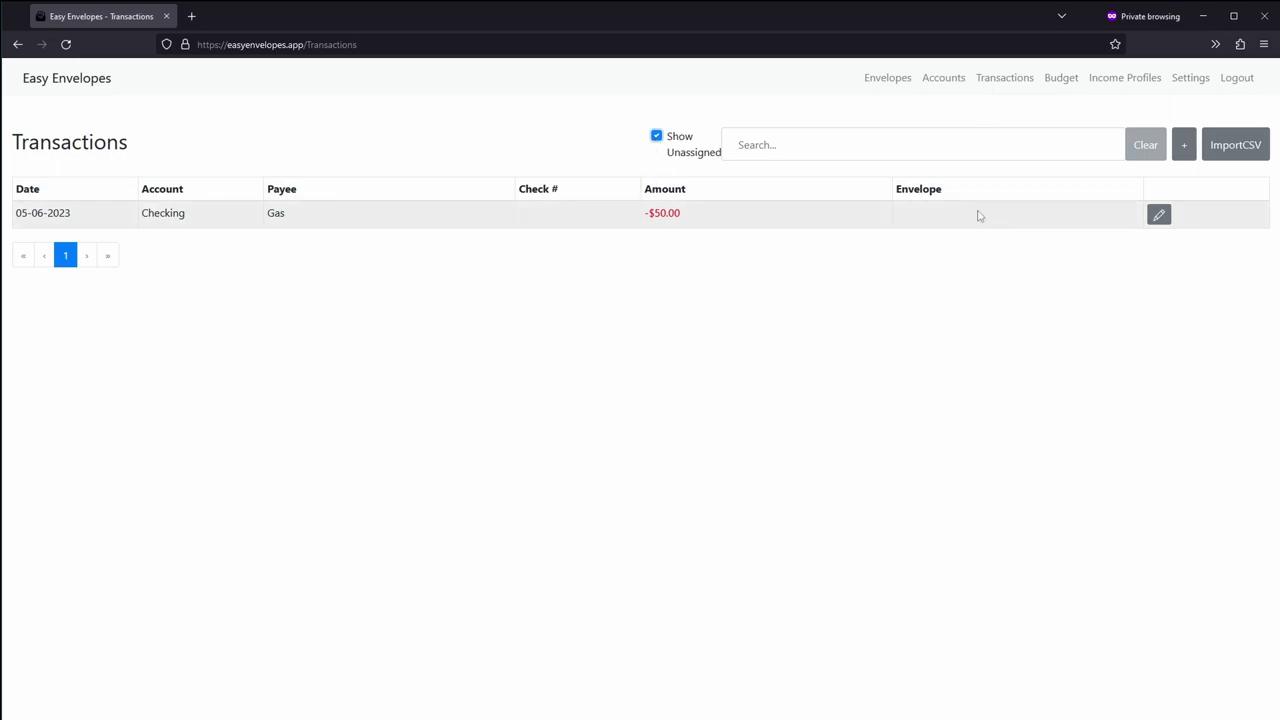
left_click(1159, 215)
left_click(916, 233)
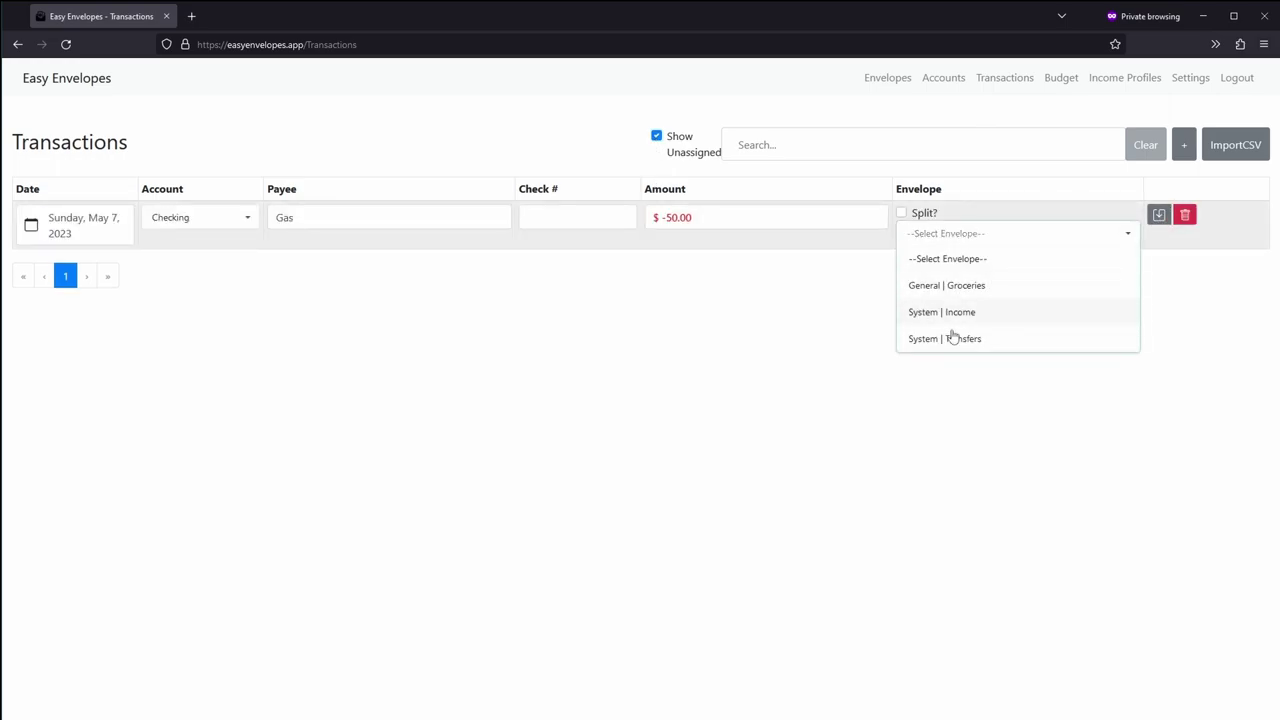
left_click(1185, 217)
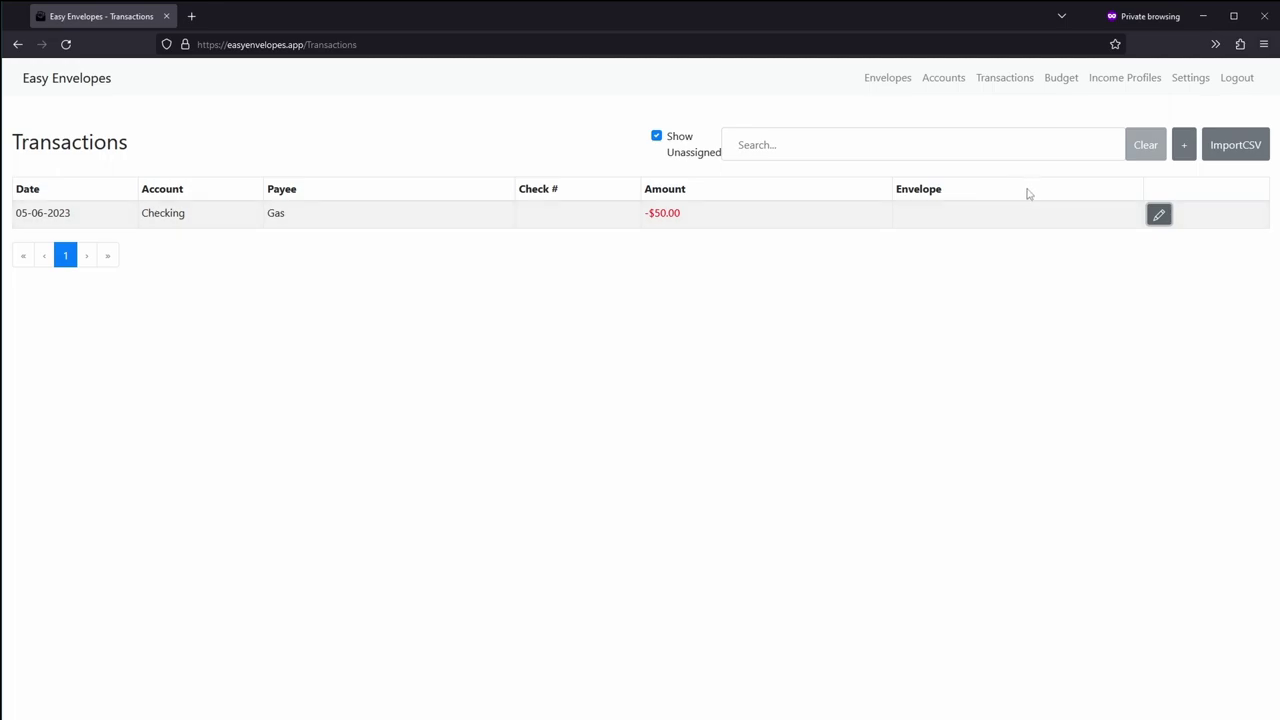
Step: Create a new envelope named Auto Gas in the General category
left_click(1183, 146)
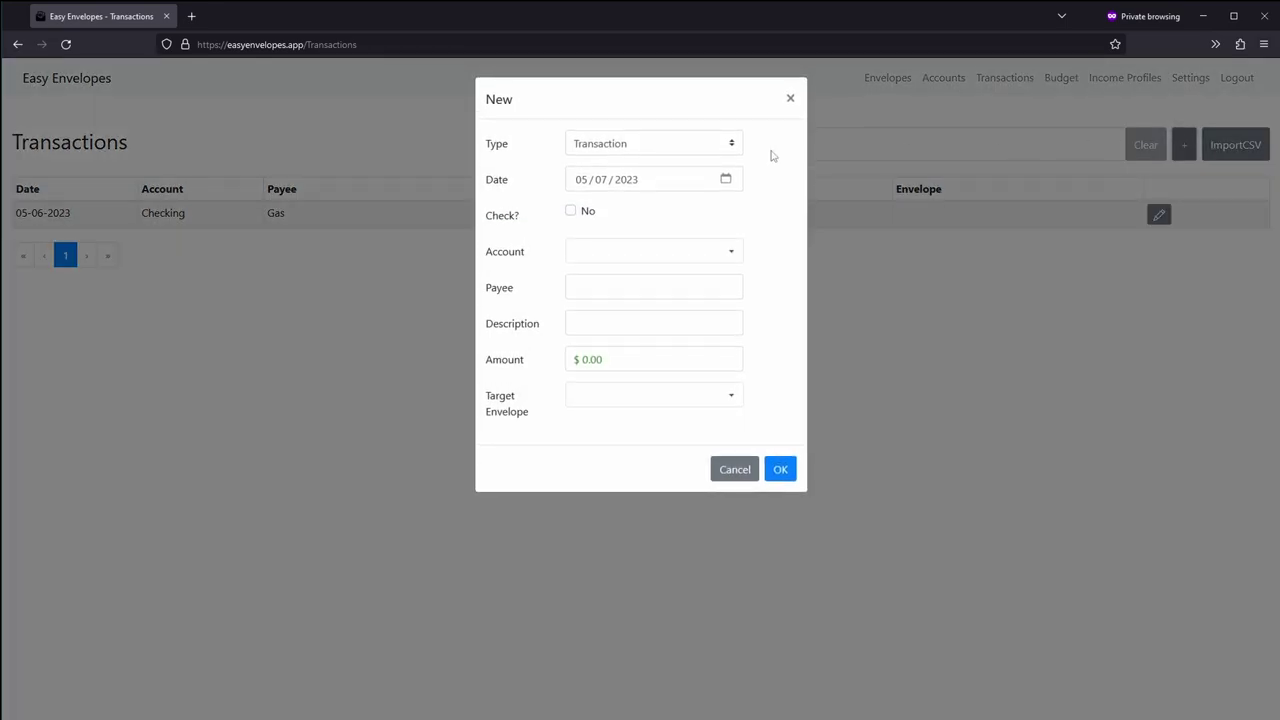
left_click(723, 148)
left_click(679, 170)
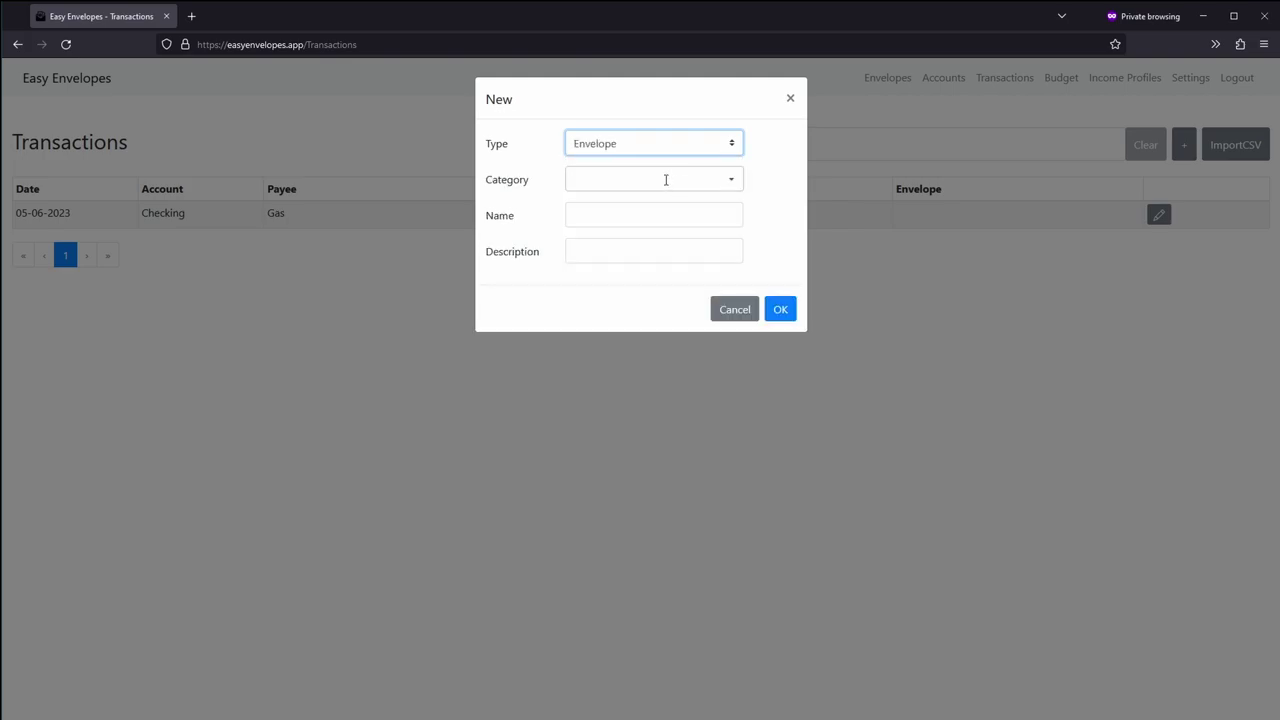
left_click(666, 180)
left_click(660, 205)
left_click(680, 227)
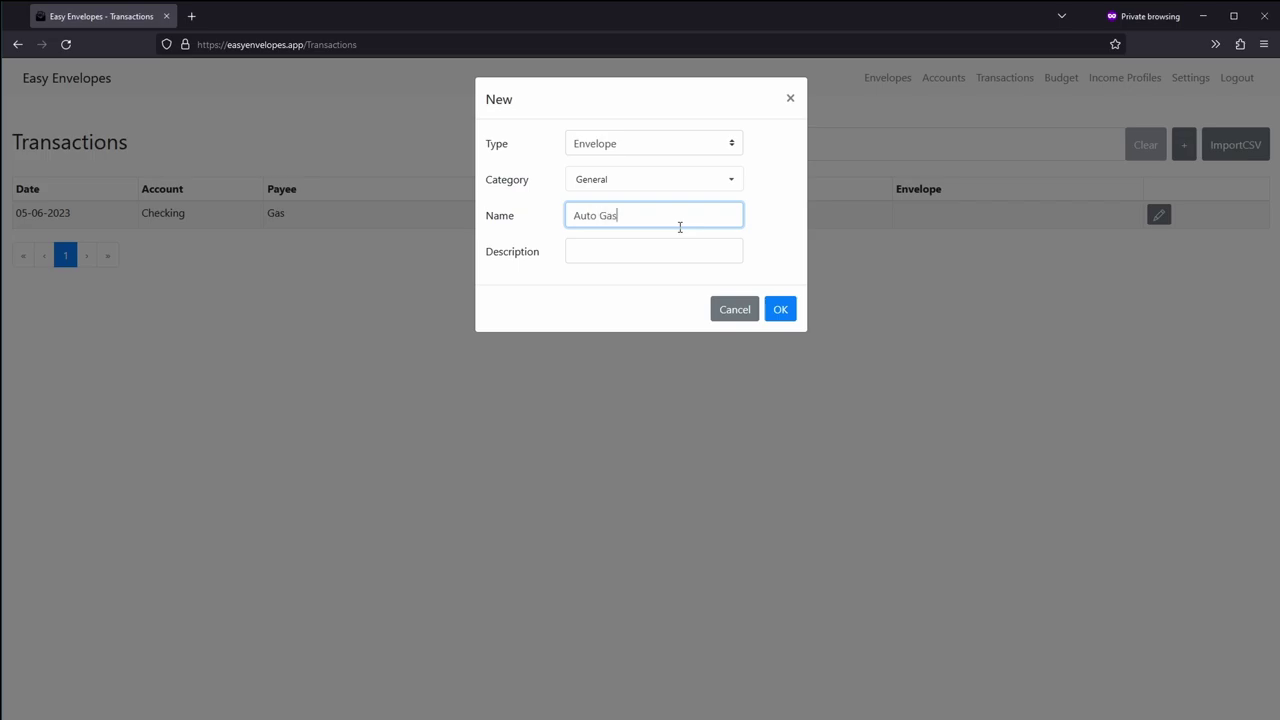
left_click(780, 309)
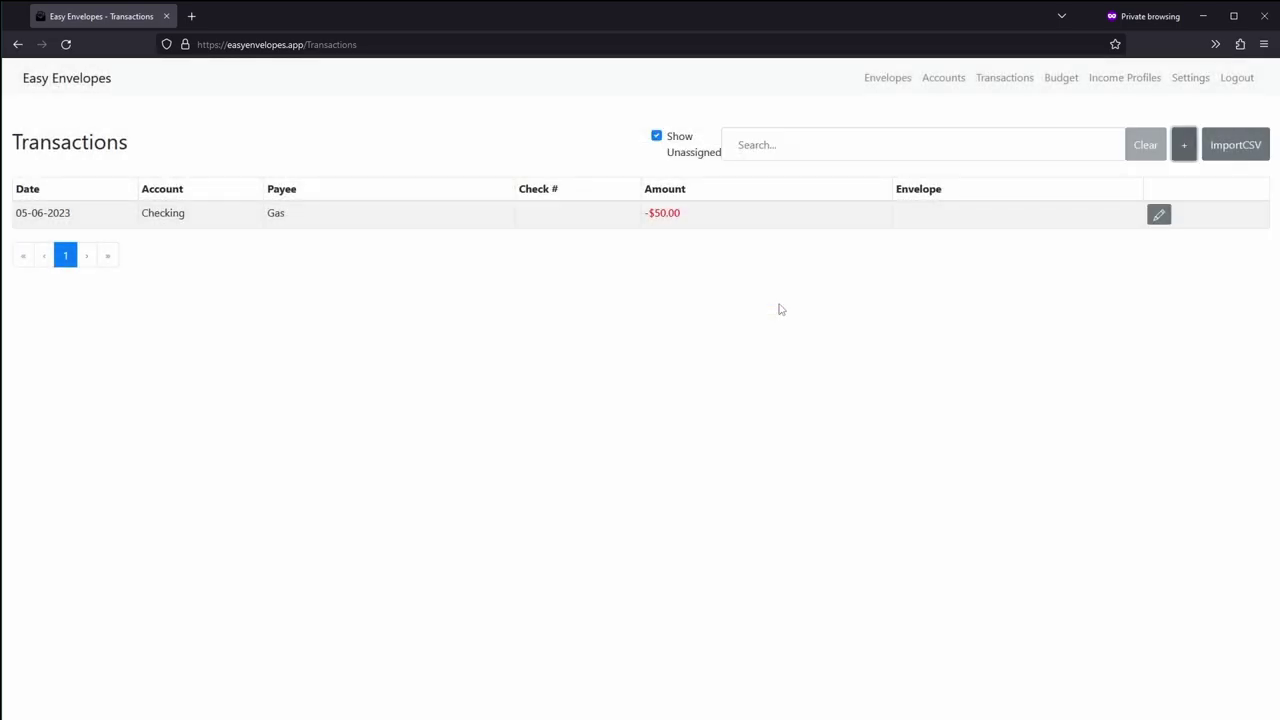
Step: Assign the -$50.00 Gas transaction to General | Auto Gas and list all transactions again
left_click(1158, 215)
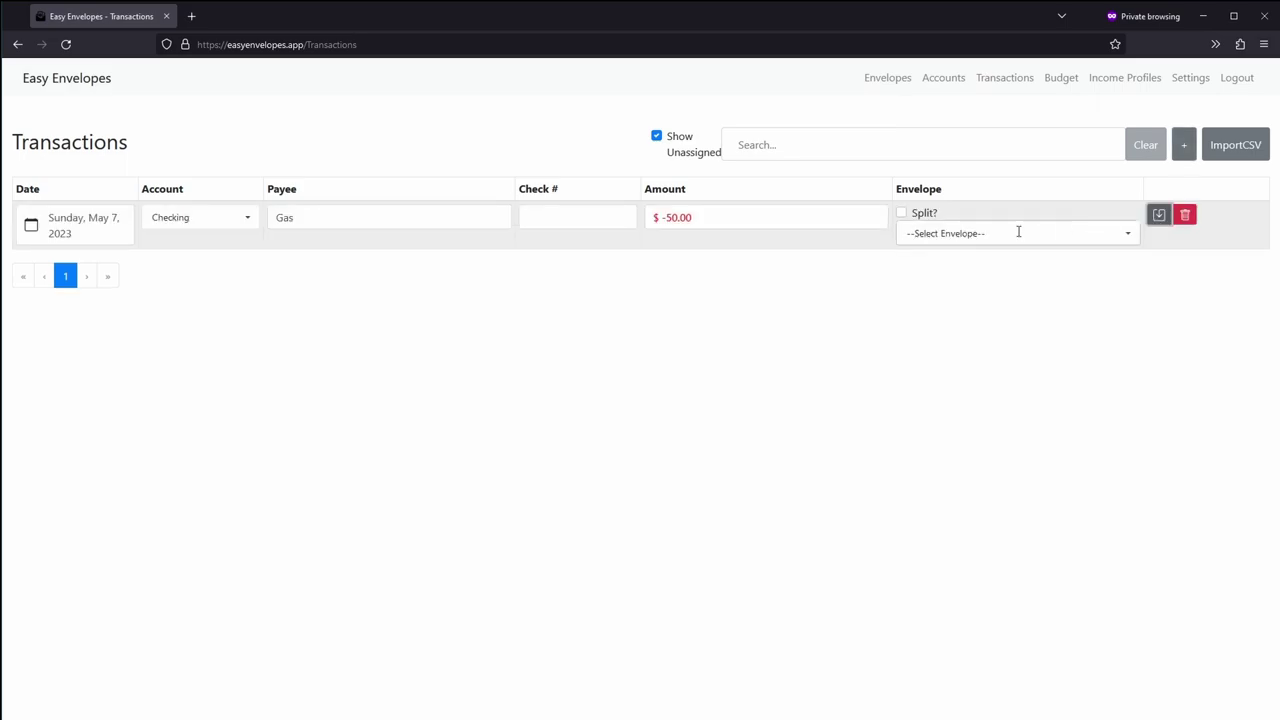
left_click(1018, 233)
left_click(1005, 310)
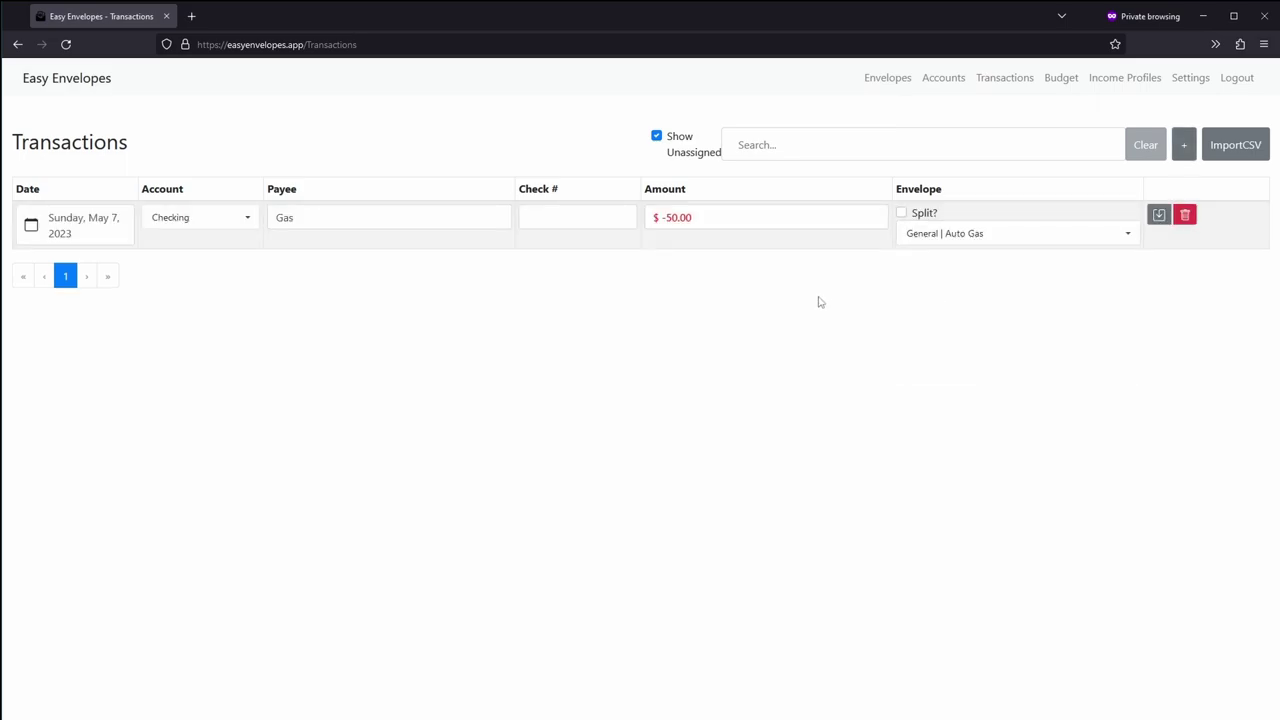
left_click(1159, 216)
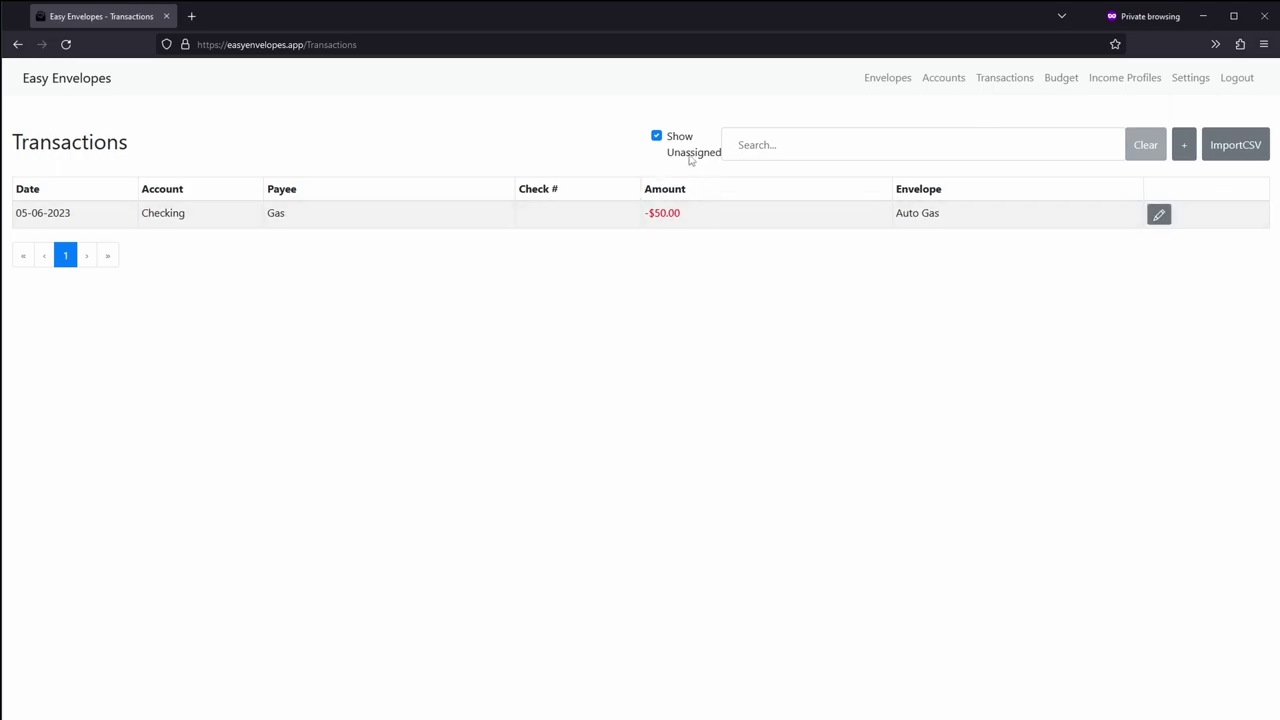
left_click(657, 137)
left_click(657, 137)
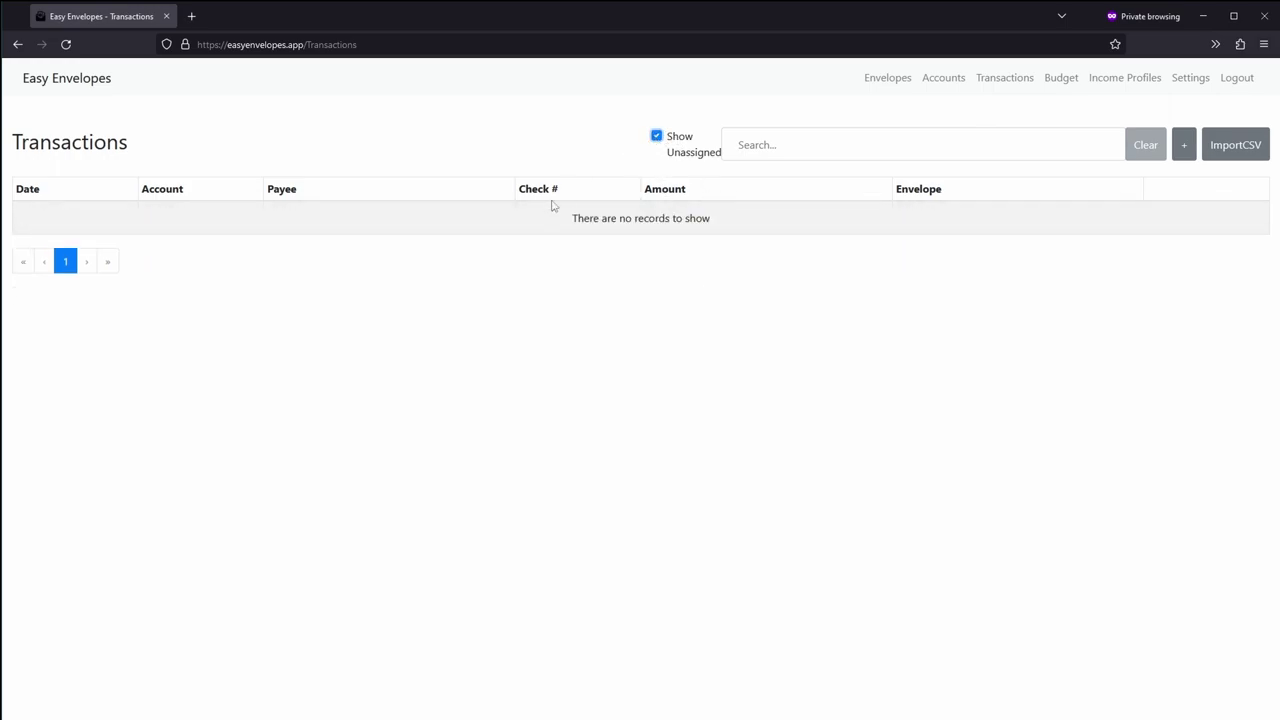
left_click(657, 137)
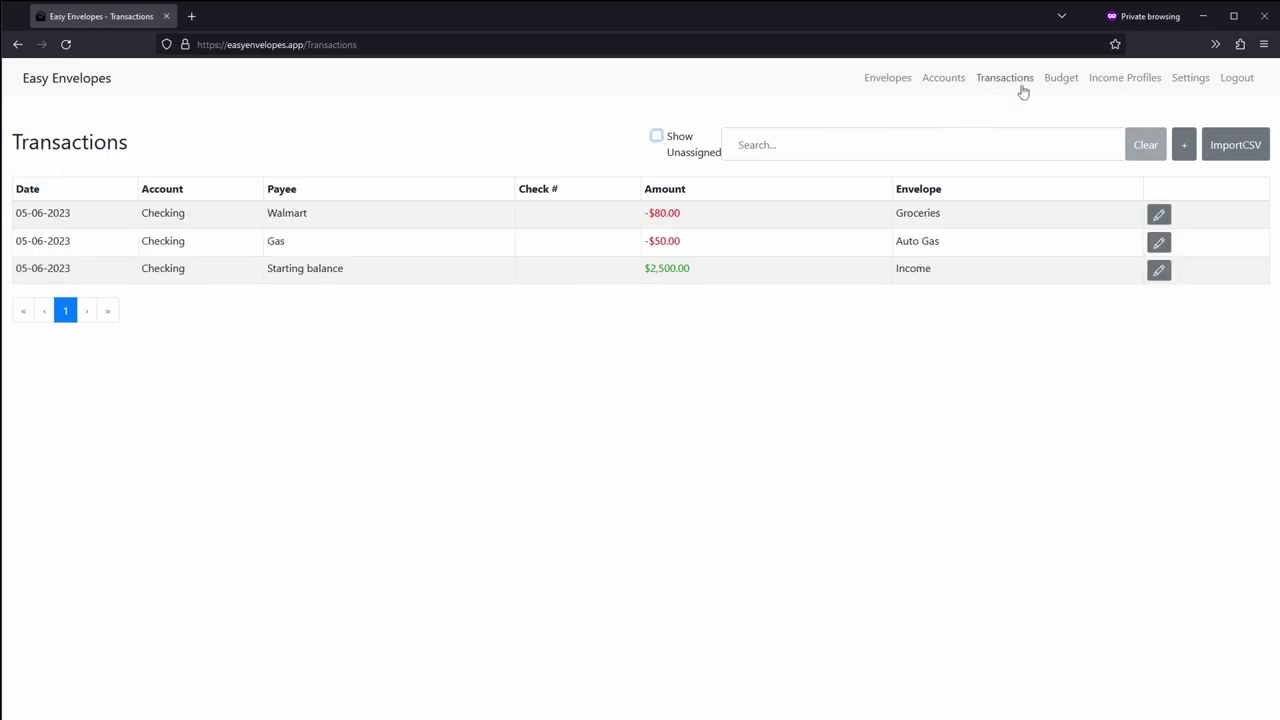
Step: On the Budget page, enter 650.00 for Groceries and 50.00 for Auto Gas
left_click(1065, 86)
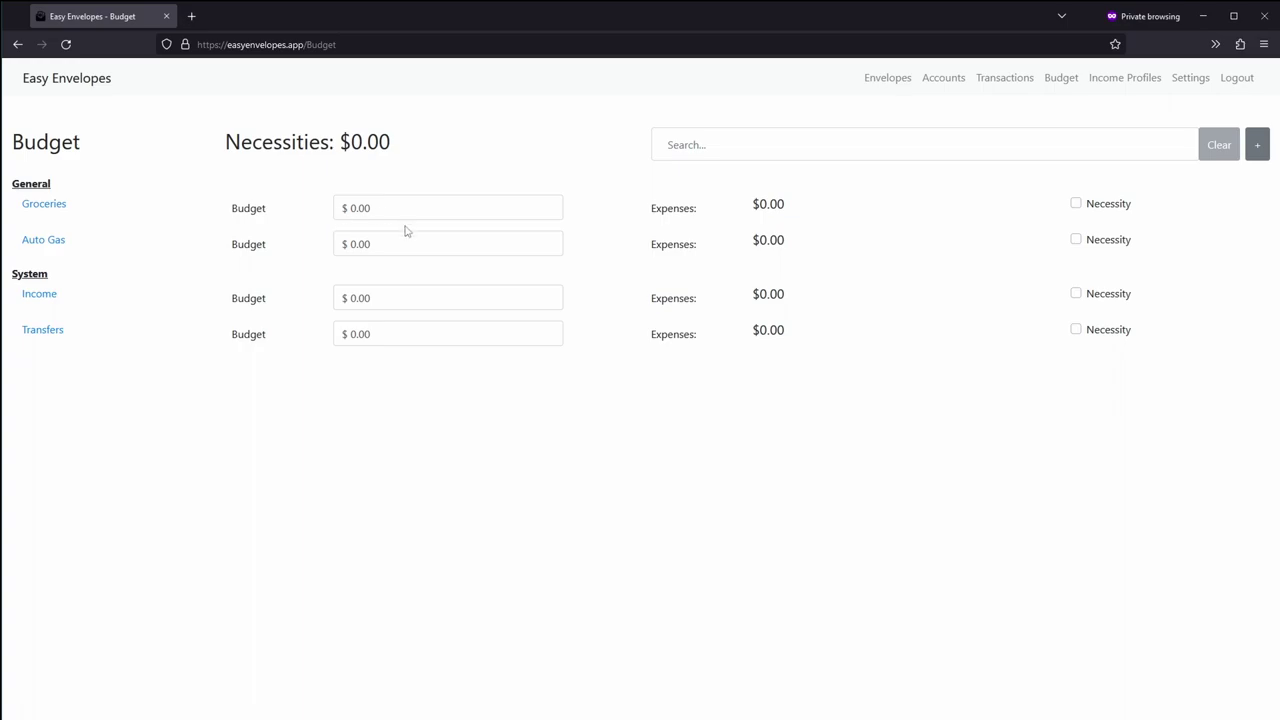
left_click_drag(403, 201, 350, 208)
type("650.00")
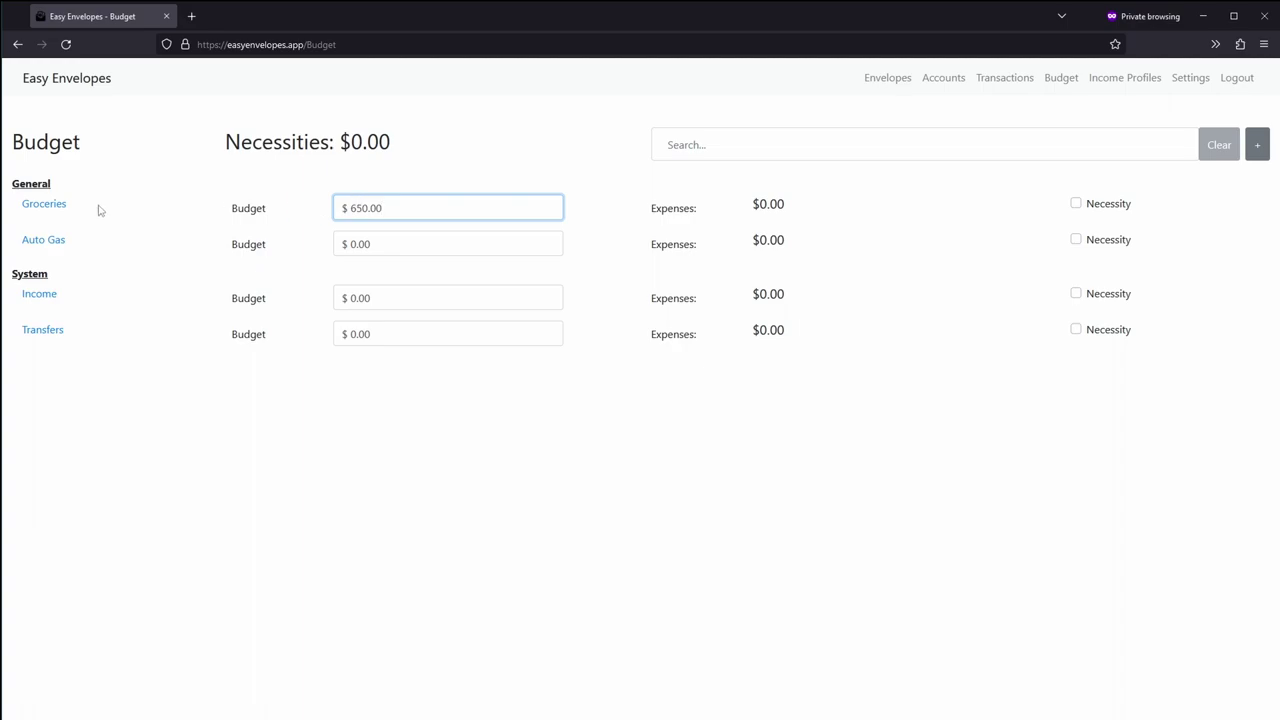
left_click_drag(380, 244, 350, 244)
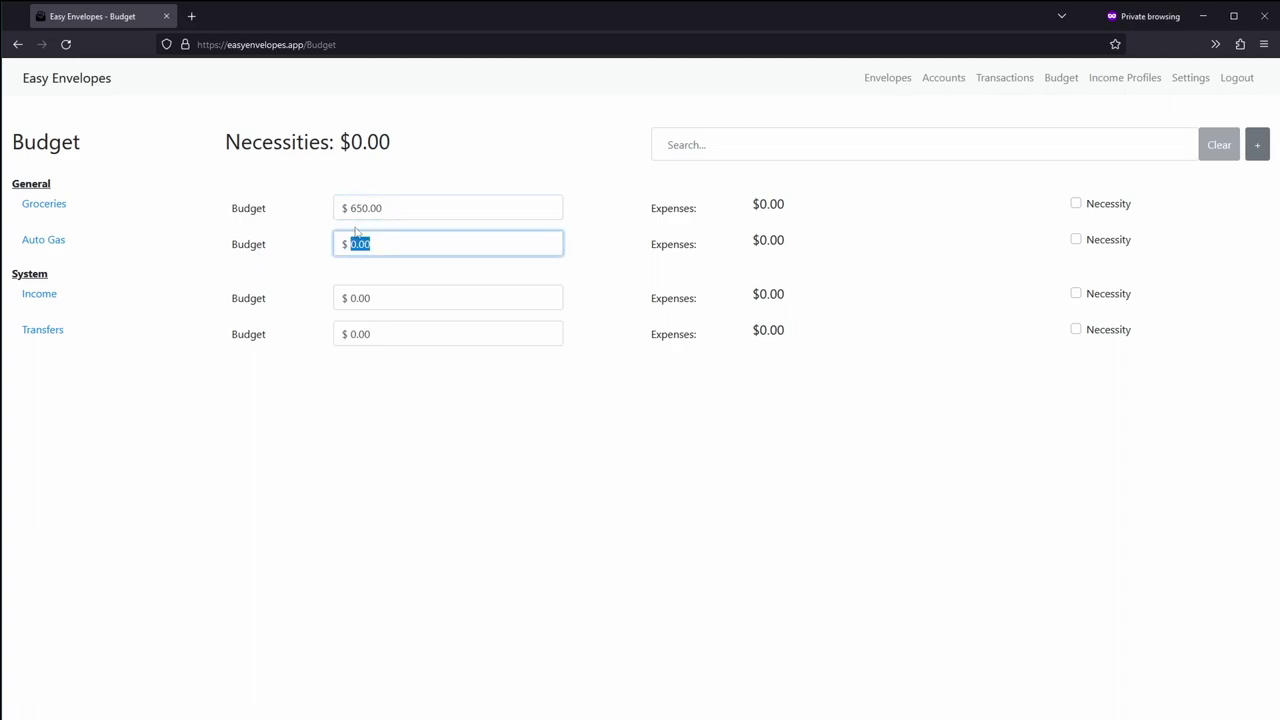
type("50.00")
left_click(603, 185)
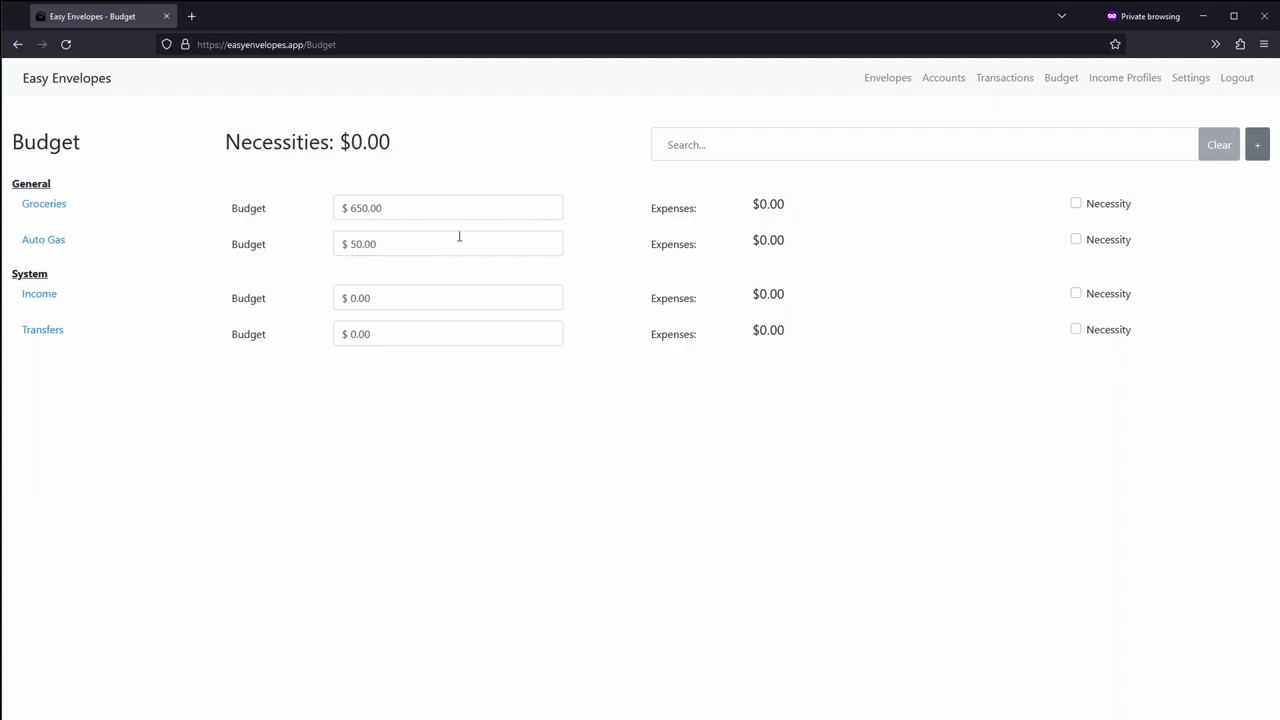
Step: Tick Necessity for Groceries and Auto Gas, making the Necessities total 700.00
left_click(1075, 204)
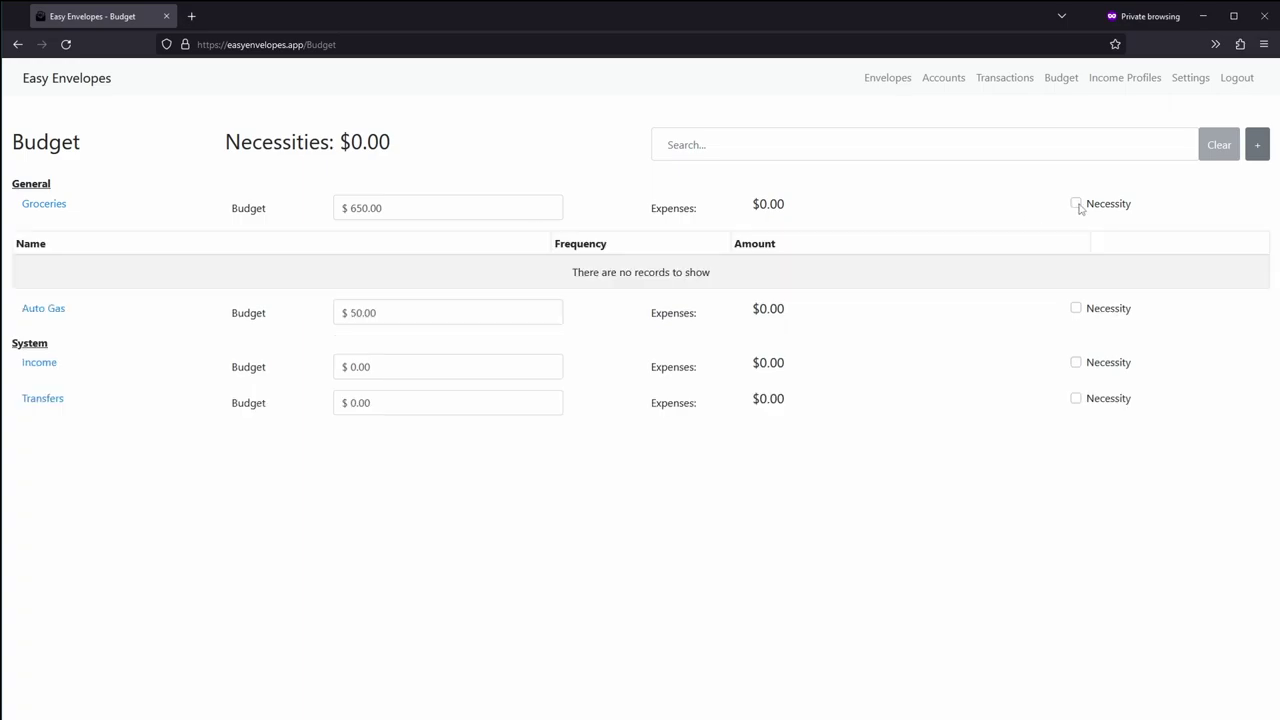
left_click(52, 207)
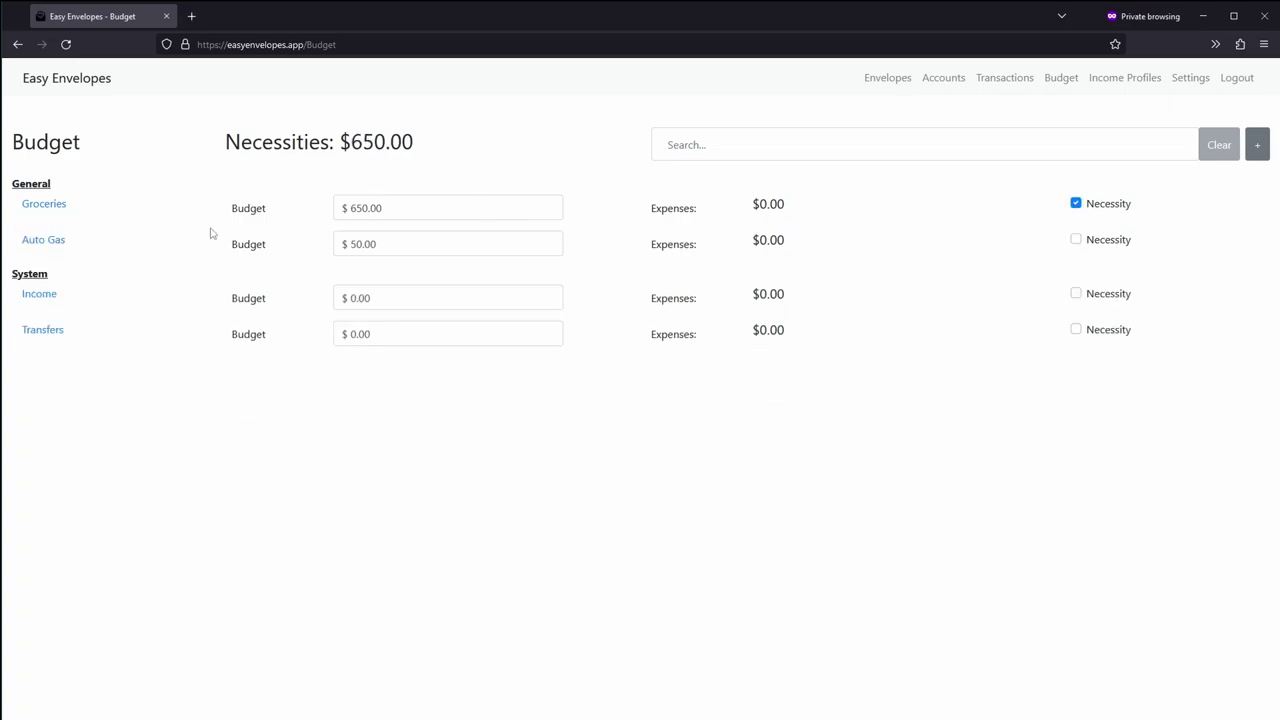
left_click(1076, 240)
left_click_drag(350, 140, 418, 147)
left_click(419, 147)
left_click_drag(351, 143, 428, 152)
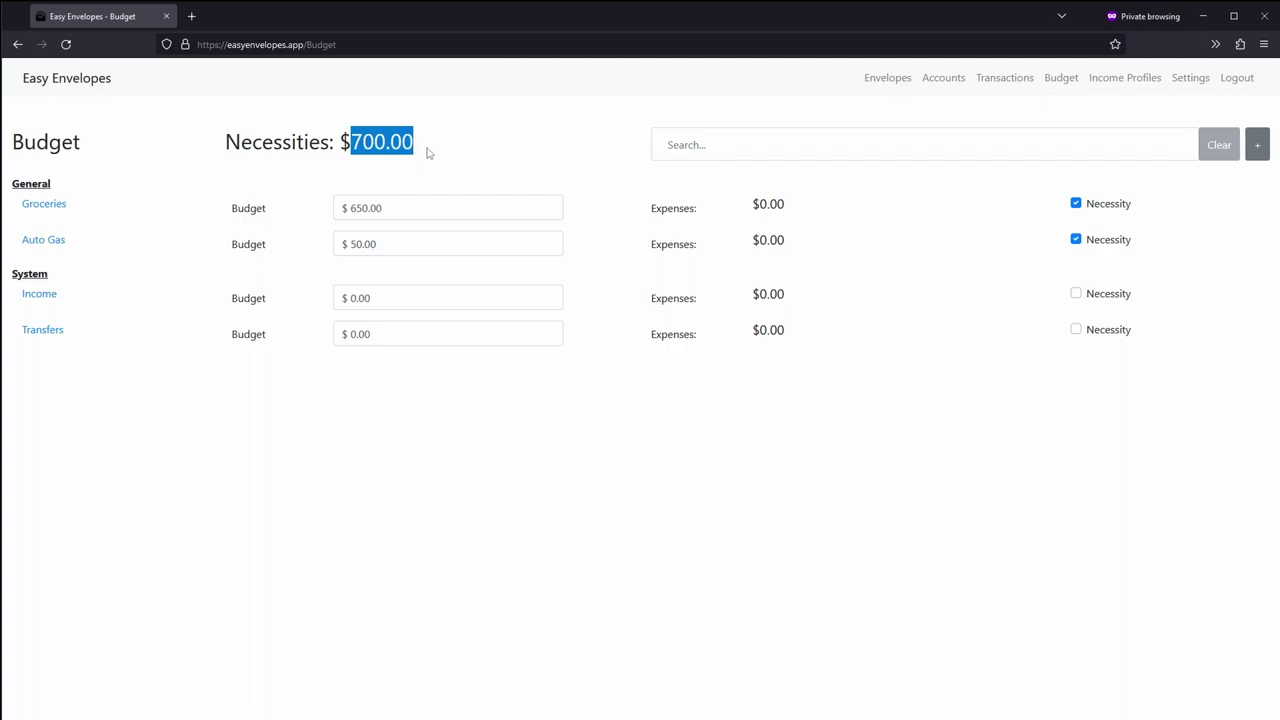
left_click(377, 142)
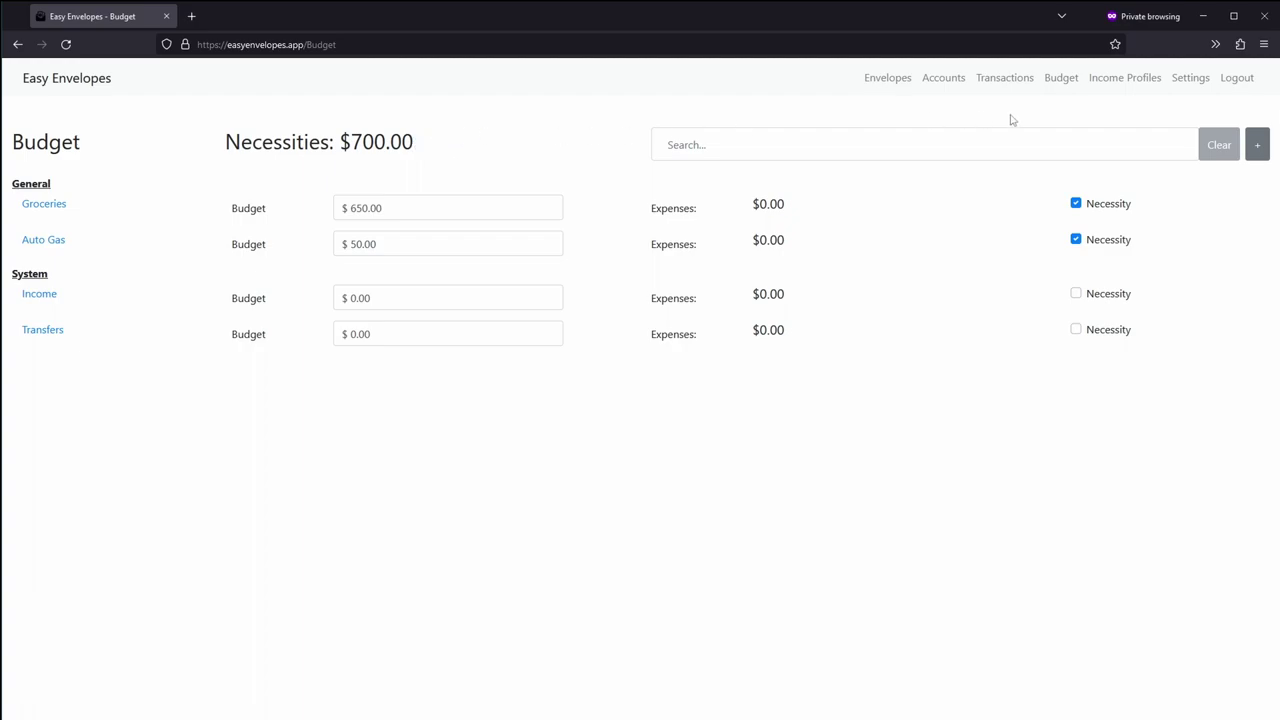
Step: On Income Profiles, apply SplitEvenly: Groceries $325.00 and Auto Gas $25.00 per profile
left_click(1143, 79)
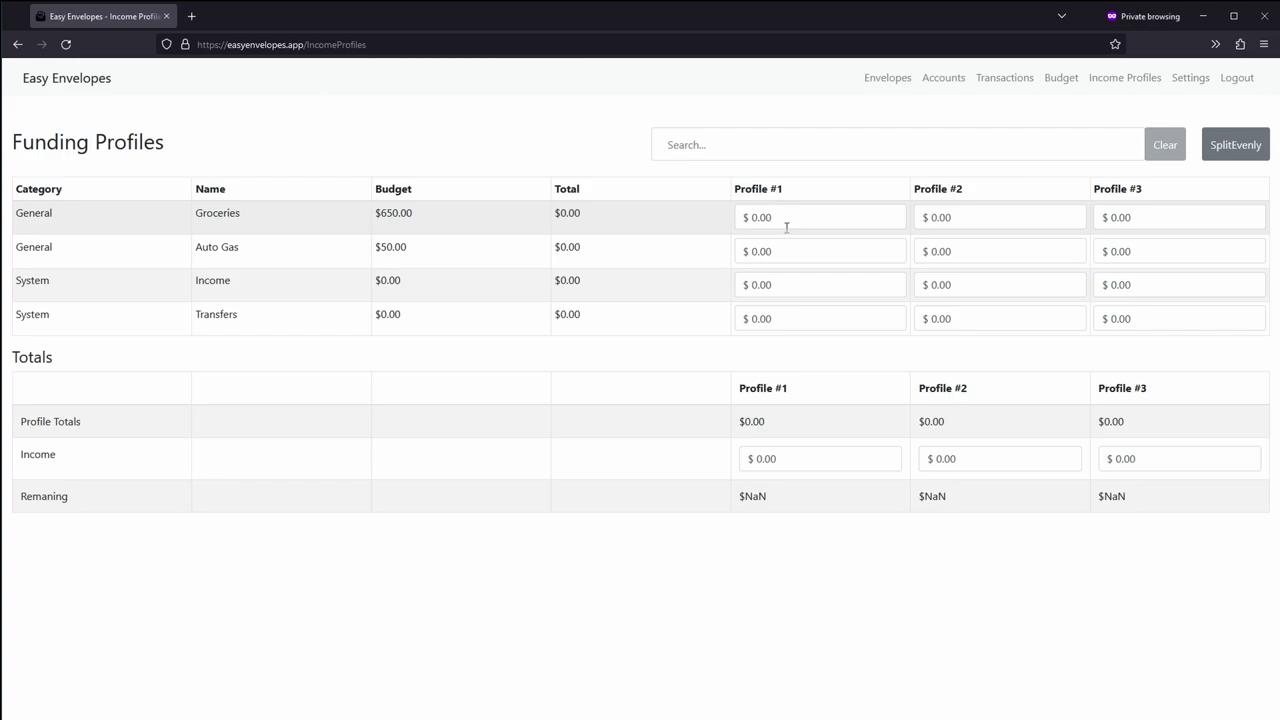
left_click_drag(380, 216, 404, 249)
left_click(406, 212)
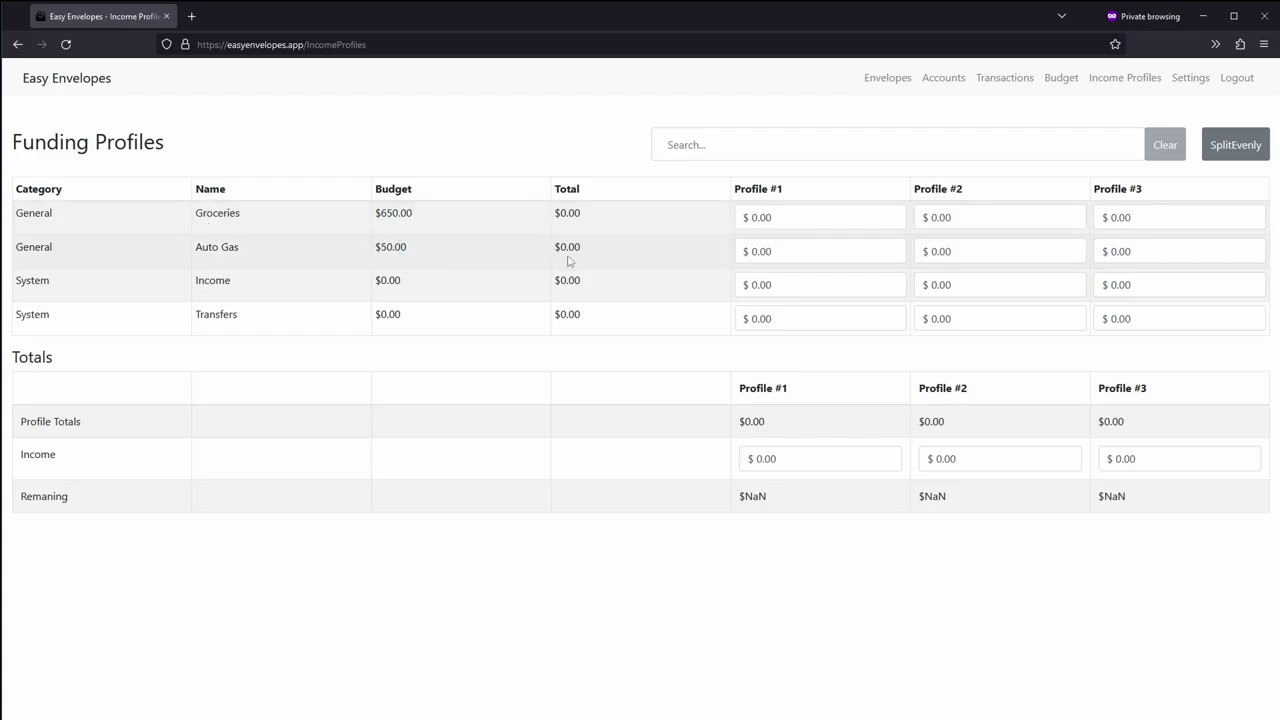
left_click(1233, 150)
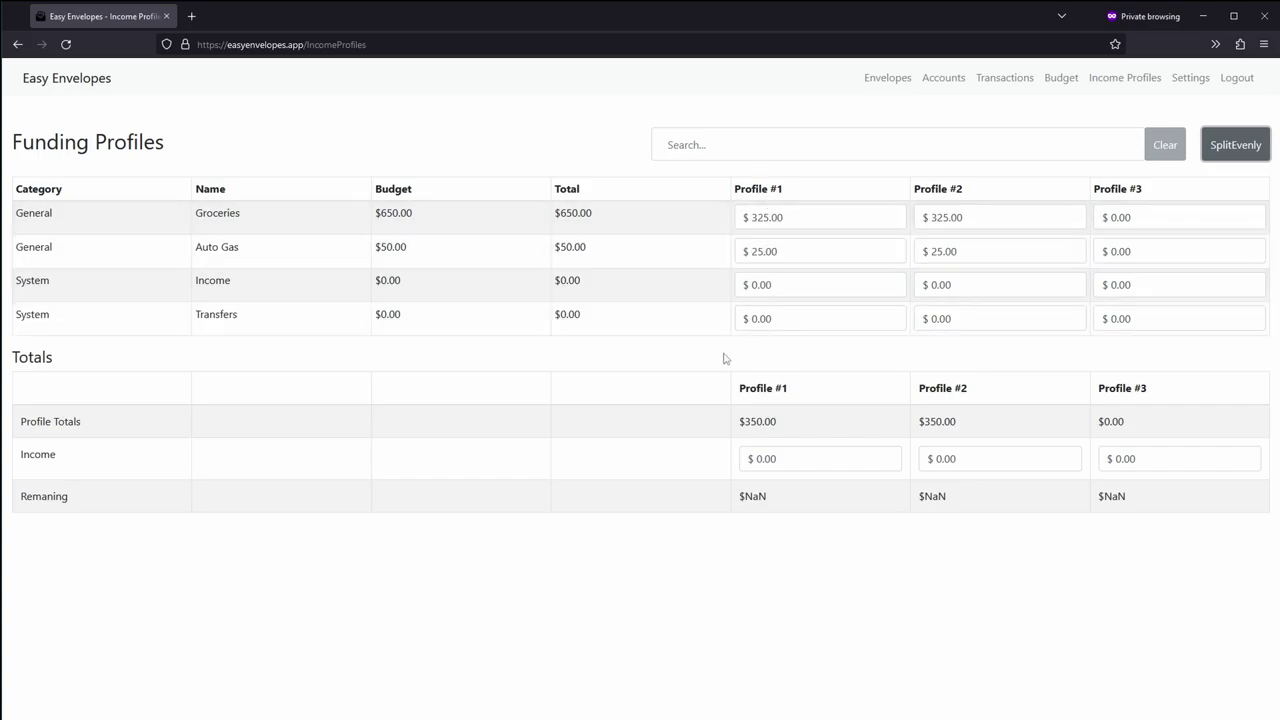
Step: Enter 2,500.00 income for Profile #1 and Profile #2, each leaving 2,150.00 remaining
left_click(789, 454)
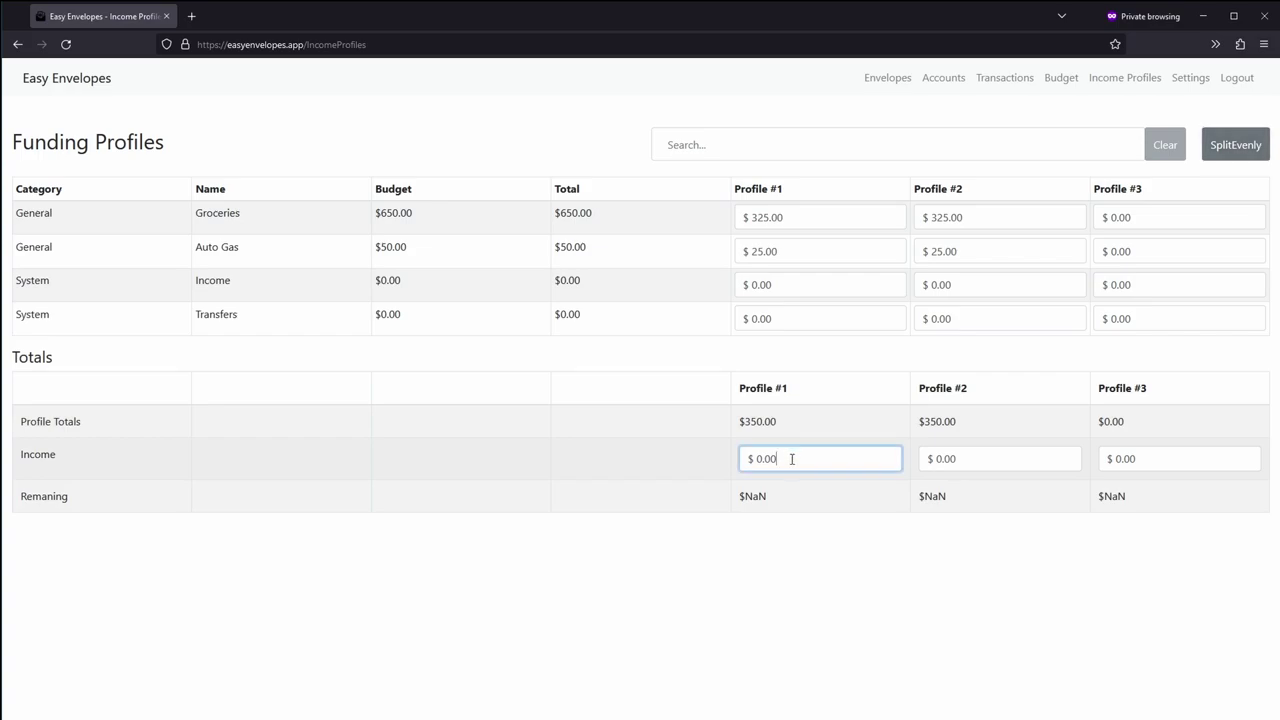
left_click(820, 589)
double_click(758, 460)
type("0.02")
type("00")
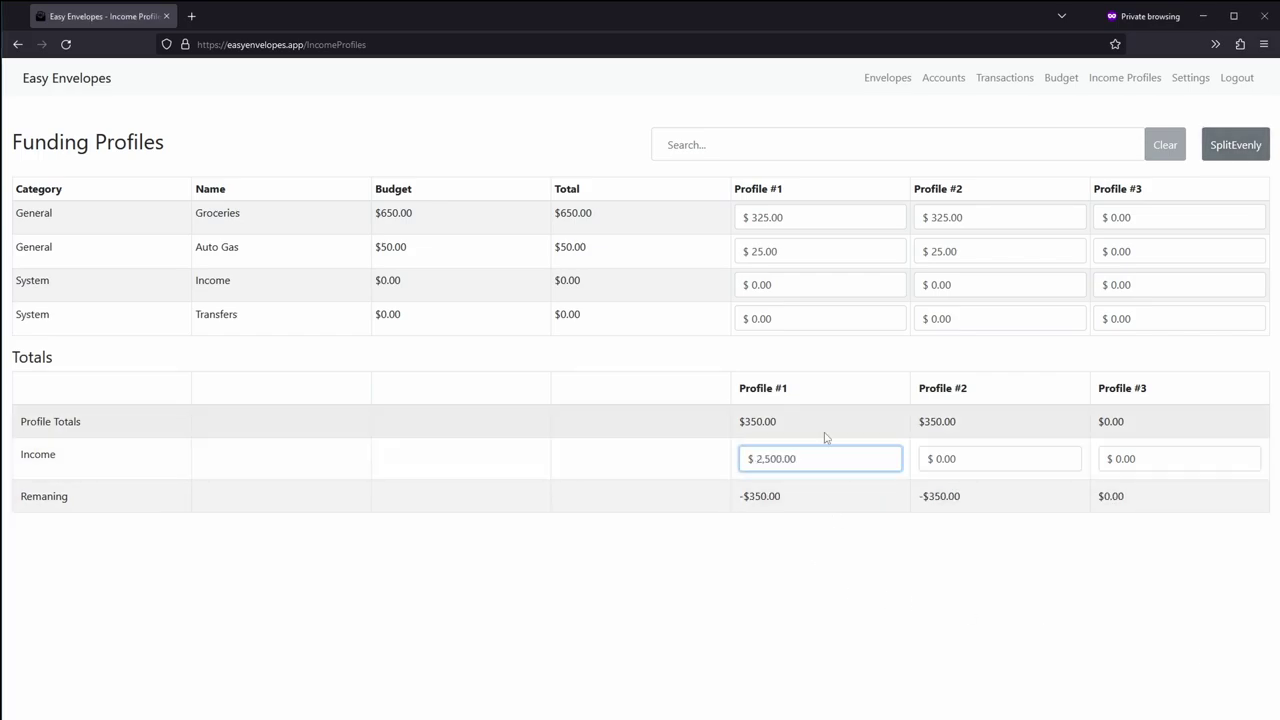
left_click(963, 458)
mouse_move(963, 458)
left_mouse_down()
mouse_move(926, 461)
mouse_move(938, 462)
left_mouse_up()
type("250000")
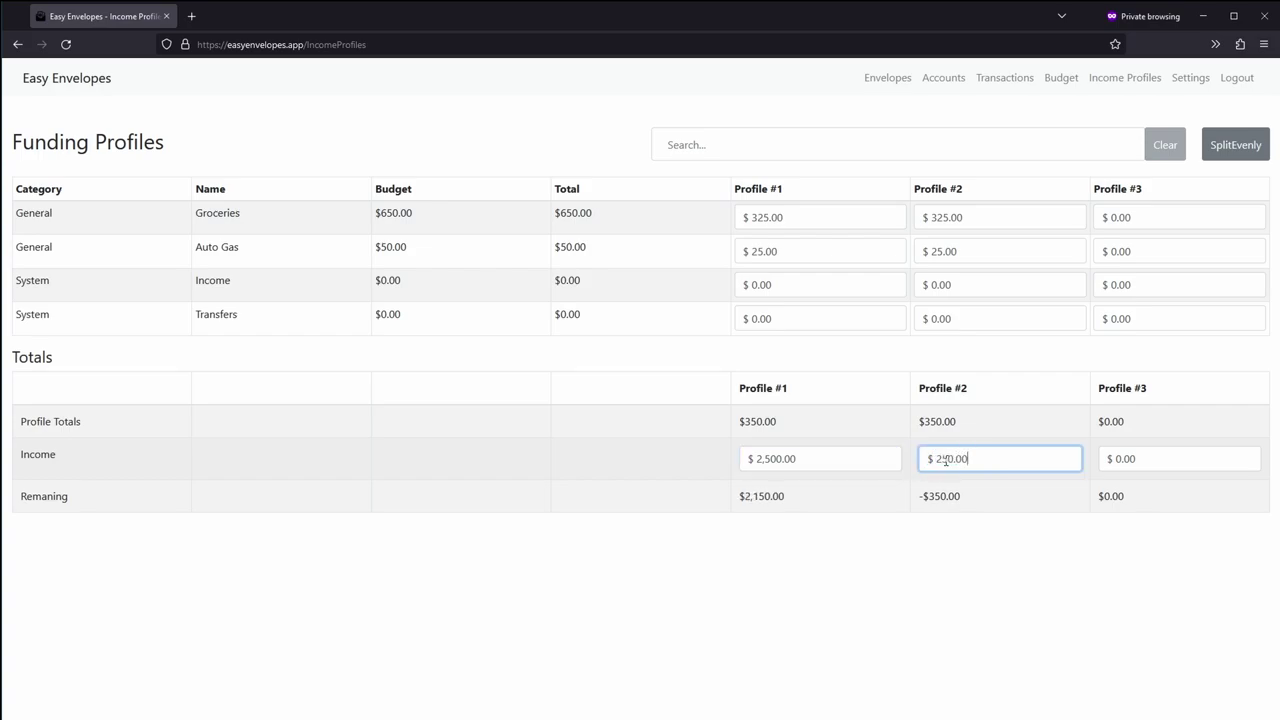
left_click(968, 502)
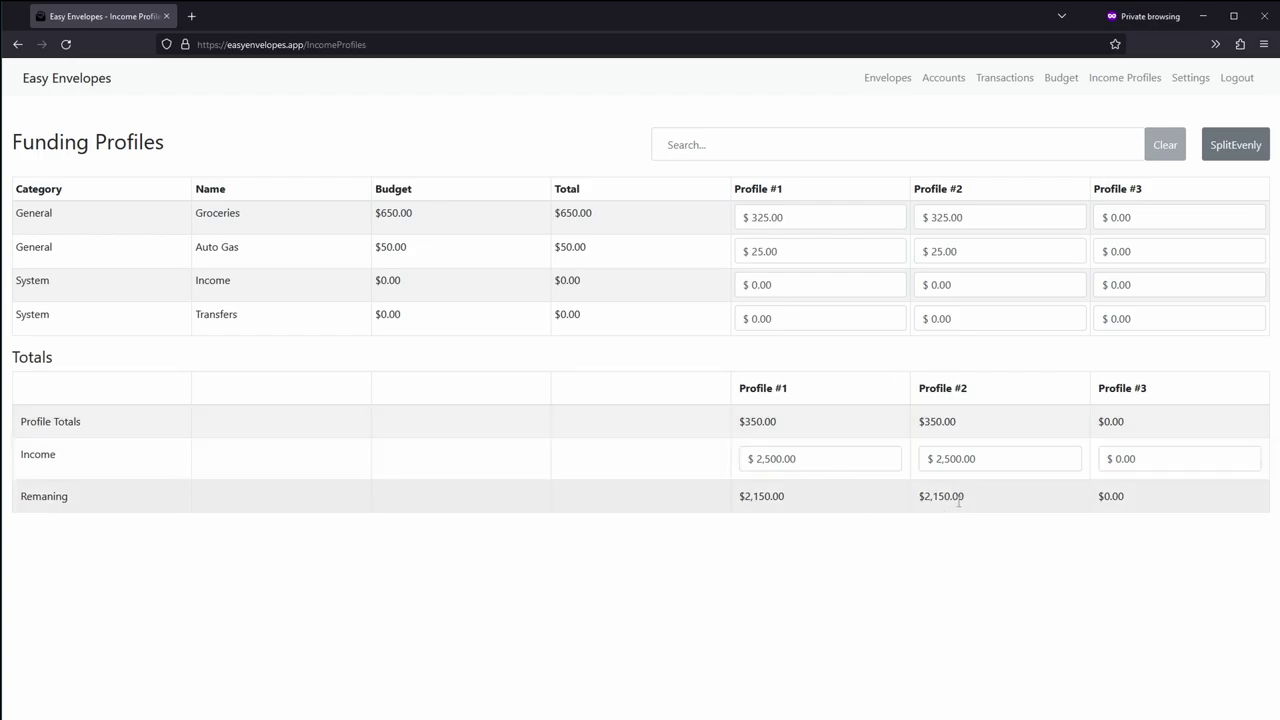
left_click_drag(746, 494, 788, 503)
left_click(785, 498)
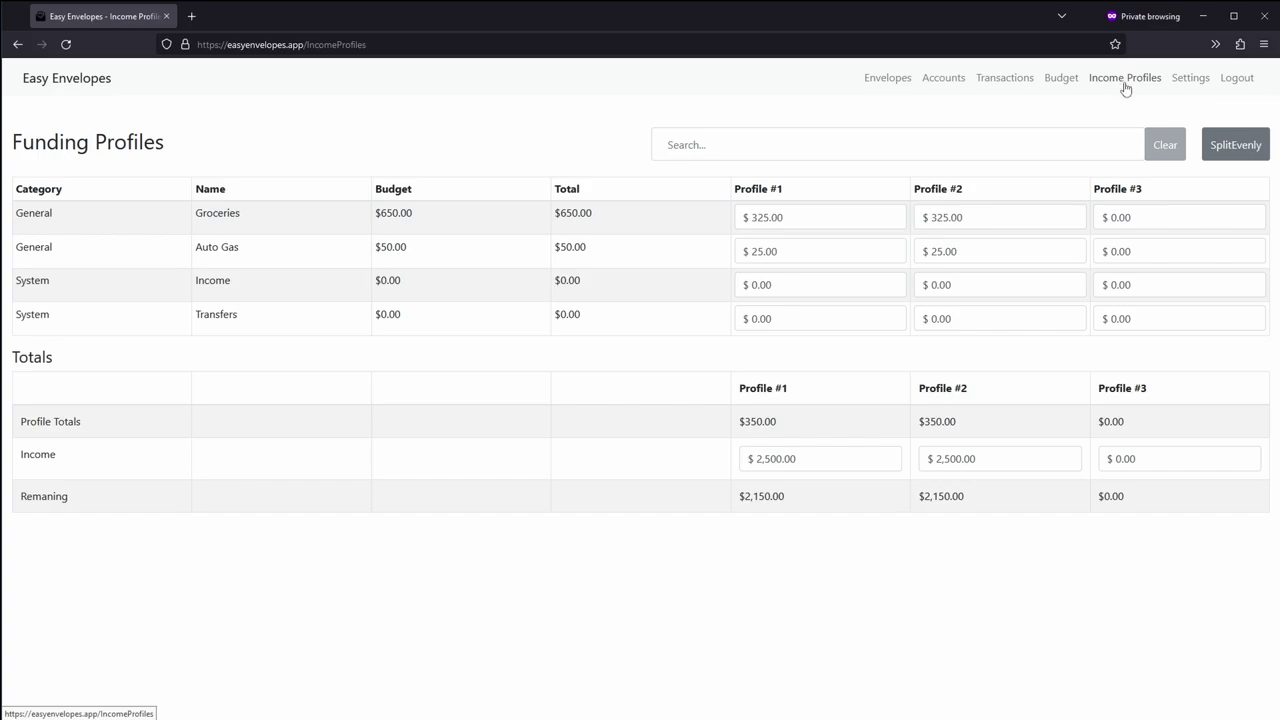
Step: From the Envelopes page, begin a new Checking transaction and enter its payee and description
left_click(885, 84)
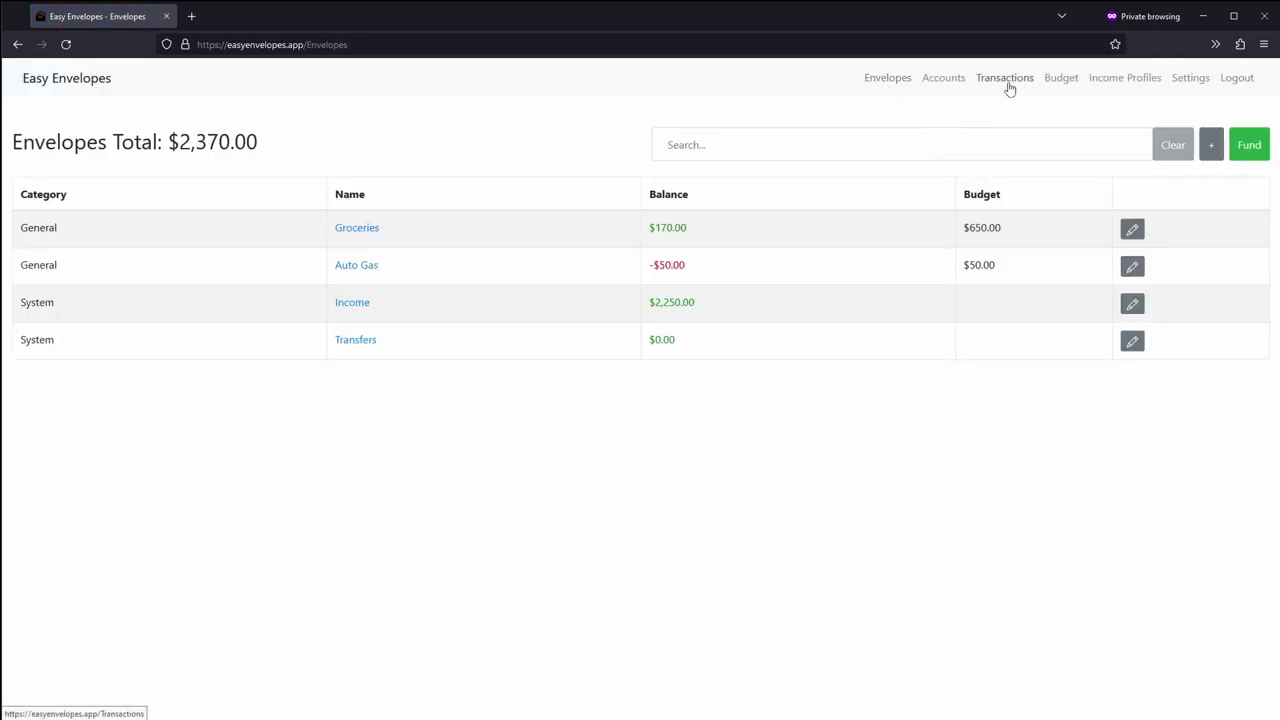
left_click(1213, 146)
left_click(703, 149)
left_click(650, 231)
left_click(603, 250)
left_click(598, 276)
left_click(596, 283)
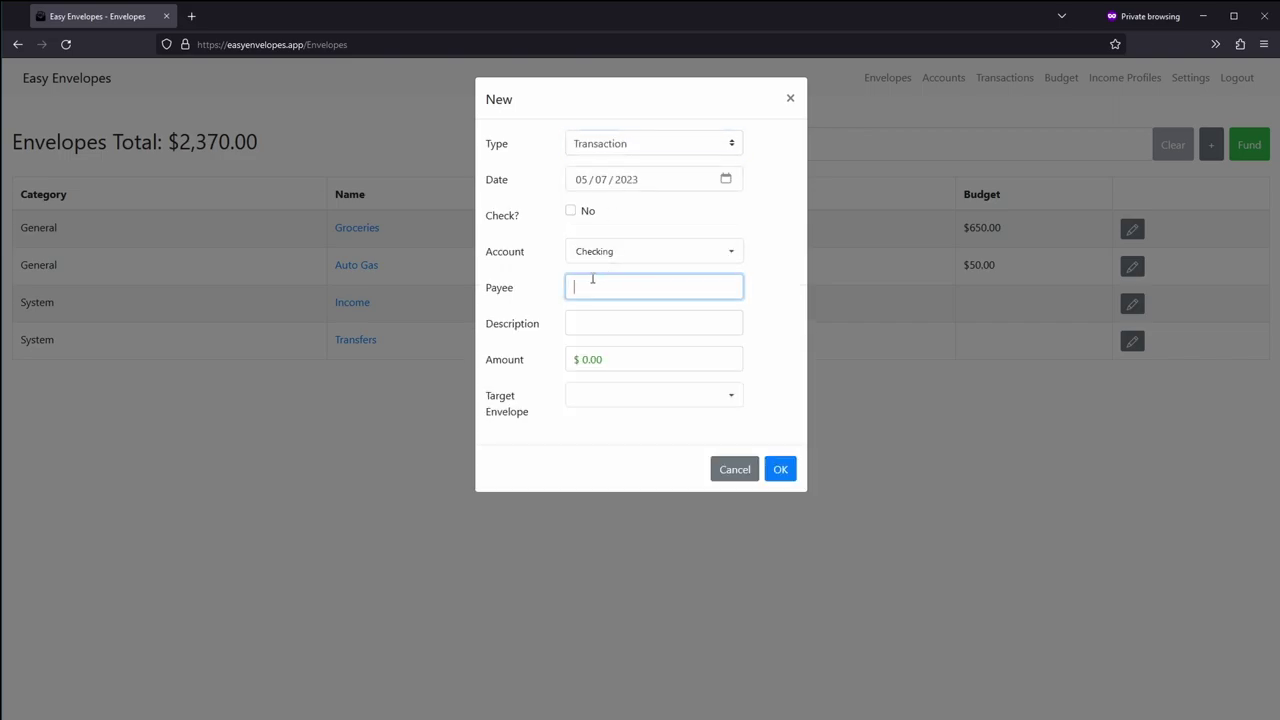
key("Tab")
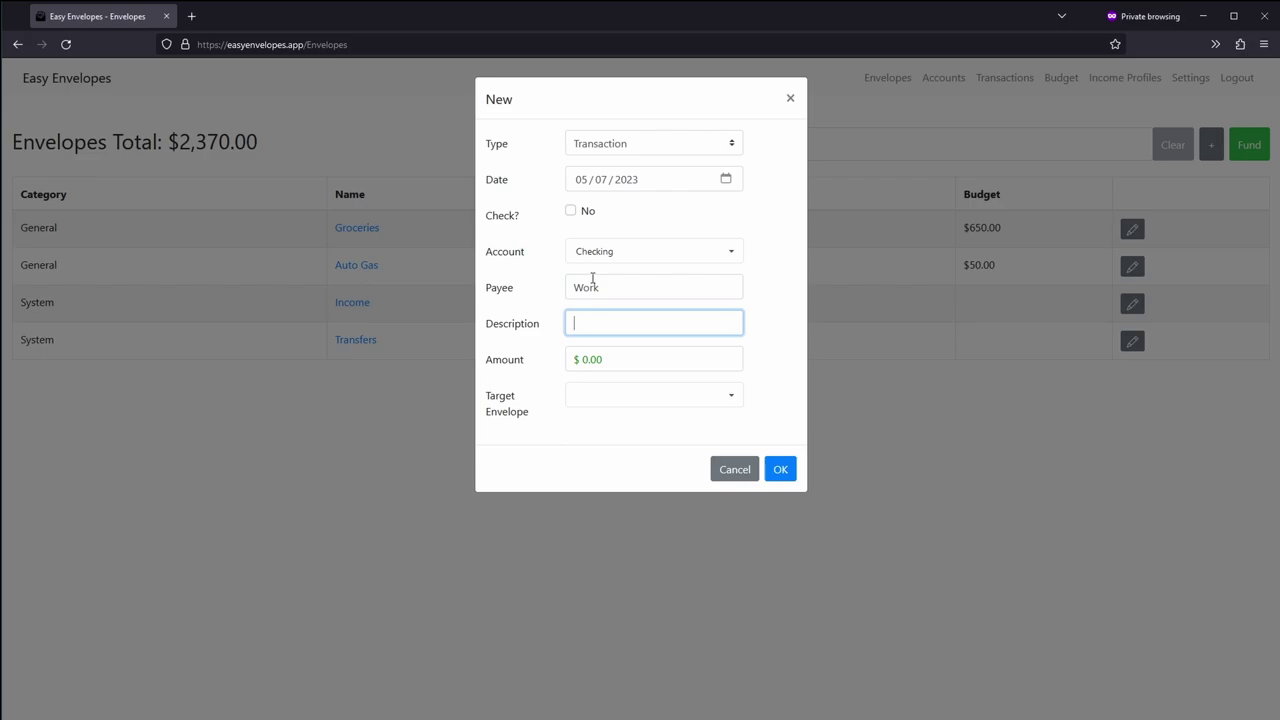
type("Us getting a")
key("BackSpace")
type("paid")
Step: Save the paycheck with amount $2,500.00 targeted to the Income envelope
left_click(608, 362)
type("25.00")
type("00")
left_click(596, 392)
left_click(643, 437)
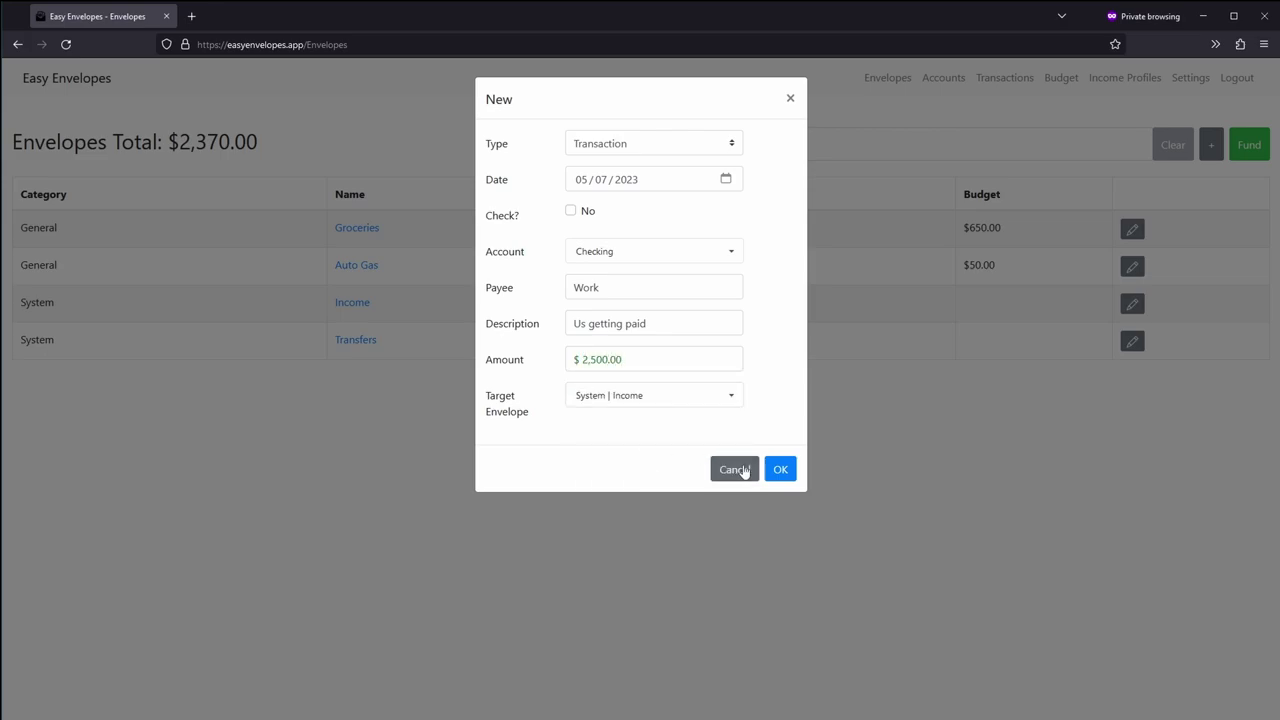
left_click(778, 469)
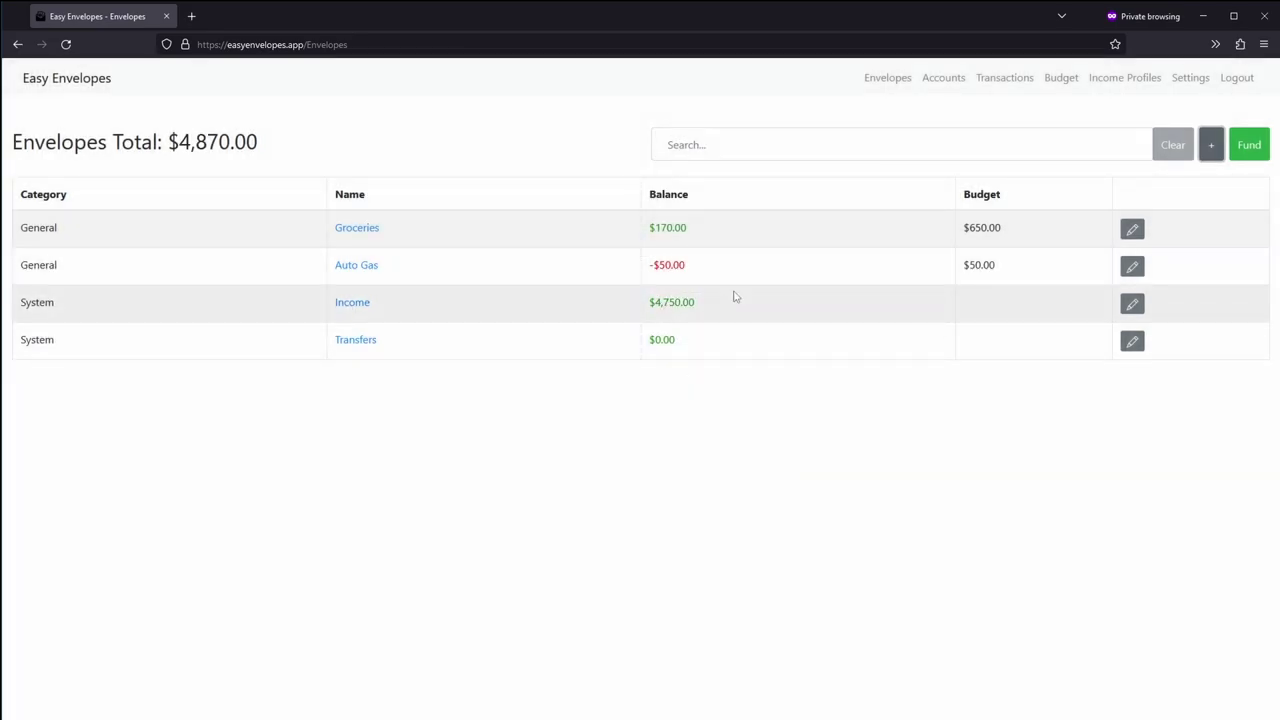
Step: Fund the envelopes using Profile #1 from System | Income, giving Groceries $325.00
left_click(1257, 148)
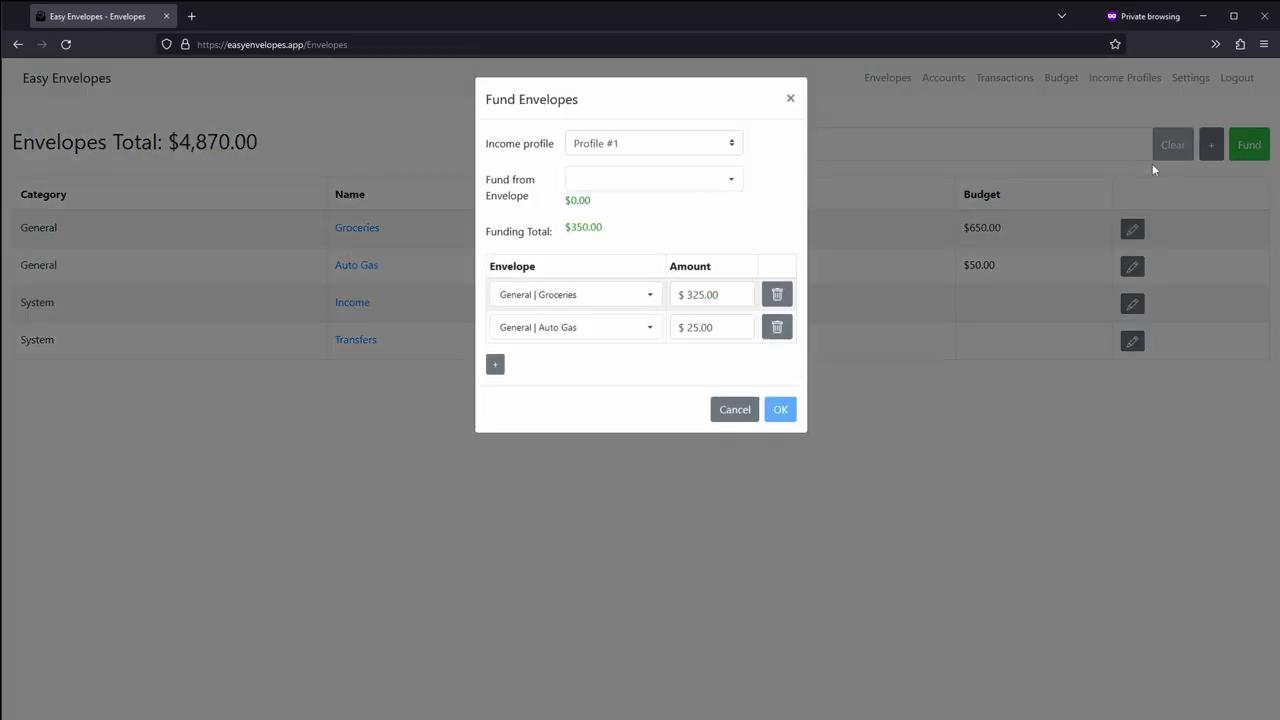
left_click(708, 148)
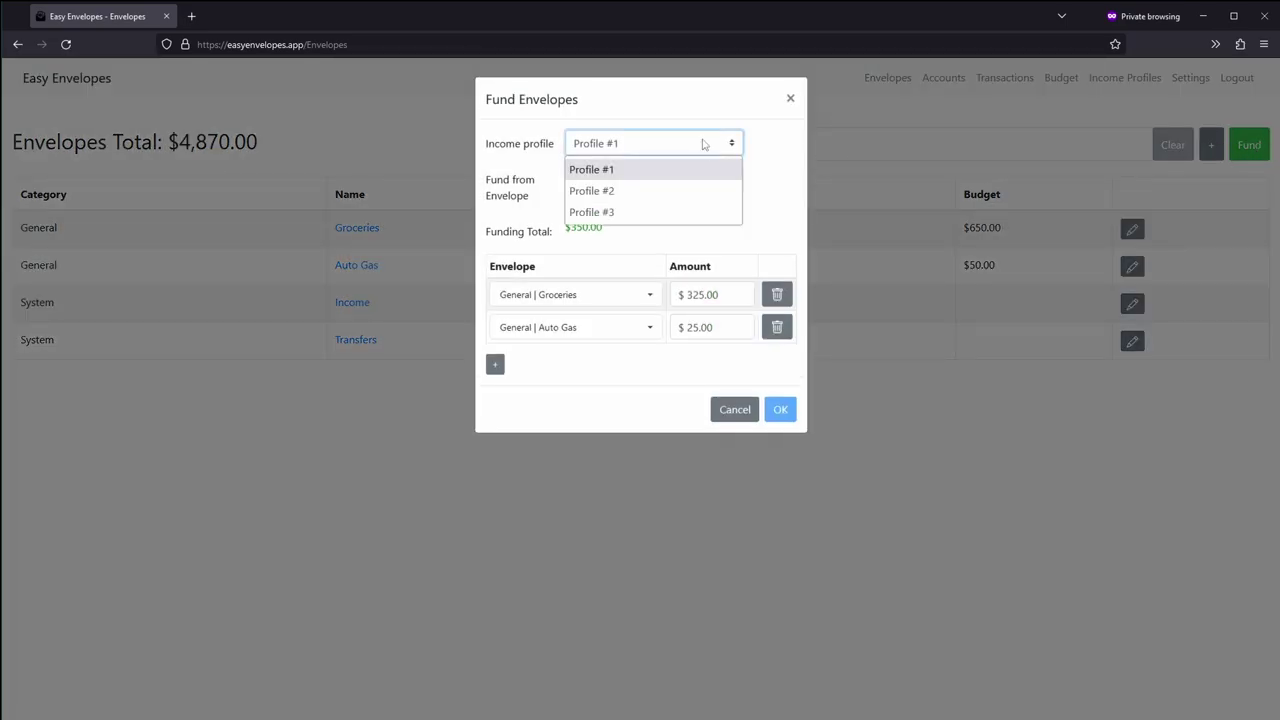
left_click(703, 145)
left_click(674, 179)
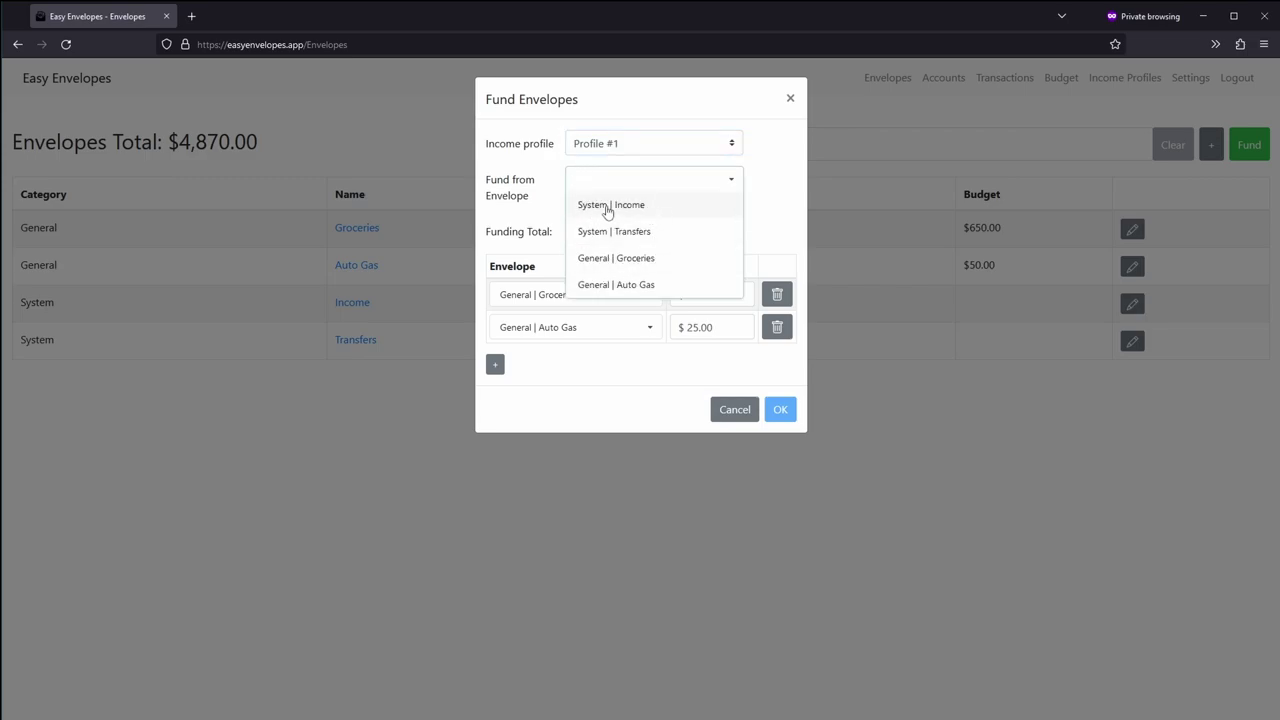
left_click(606, 207)
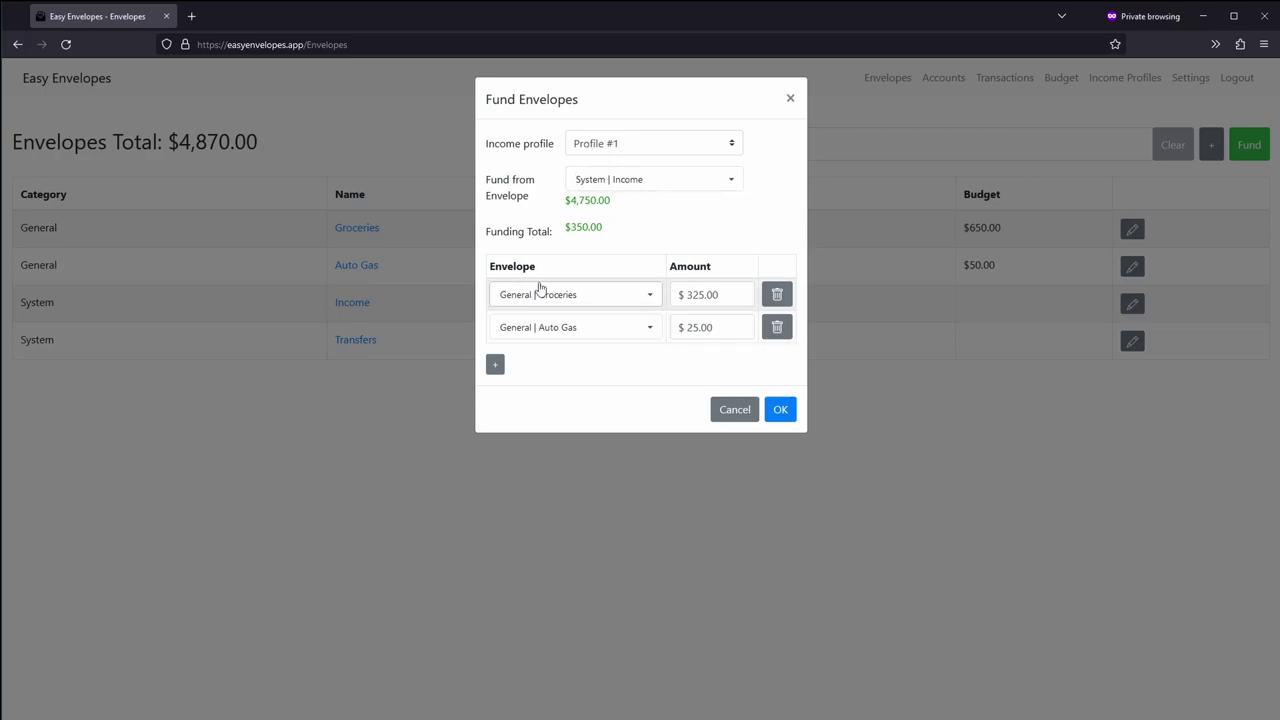
left_click(704, 295)
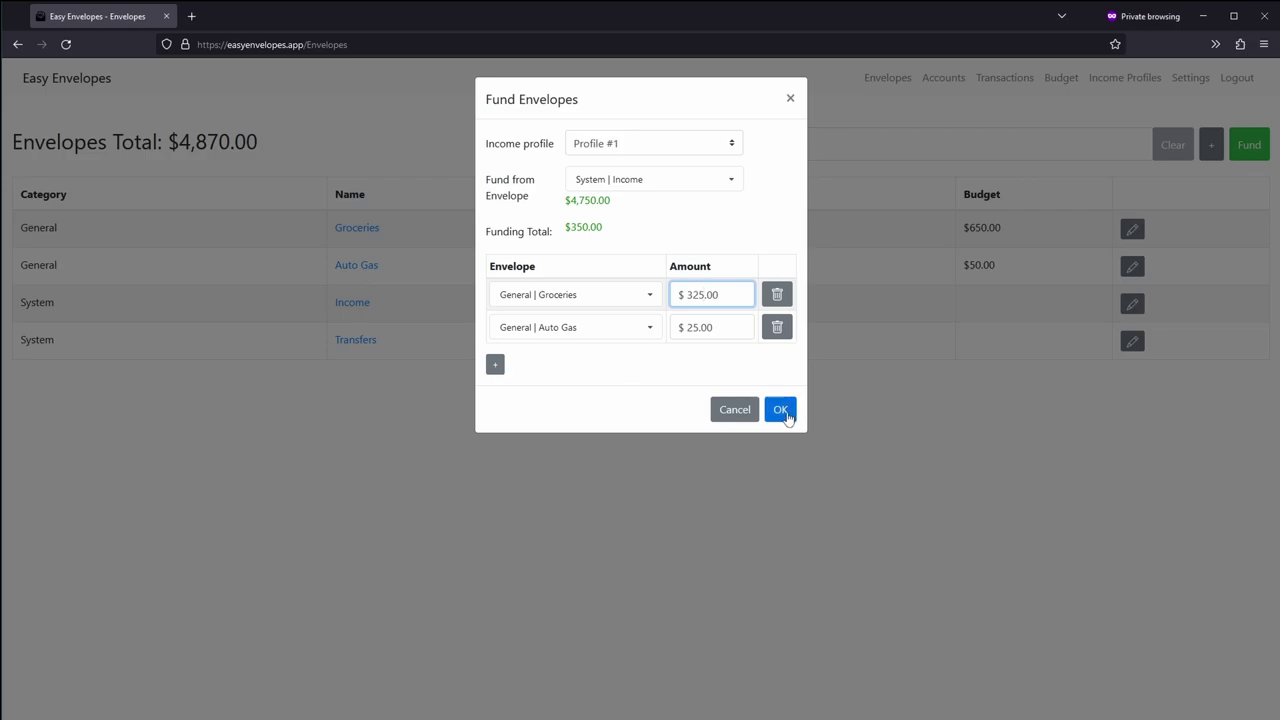
left_click(781, 411)
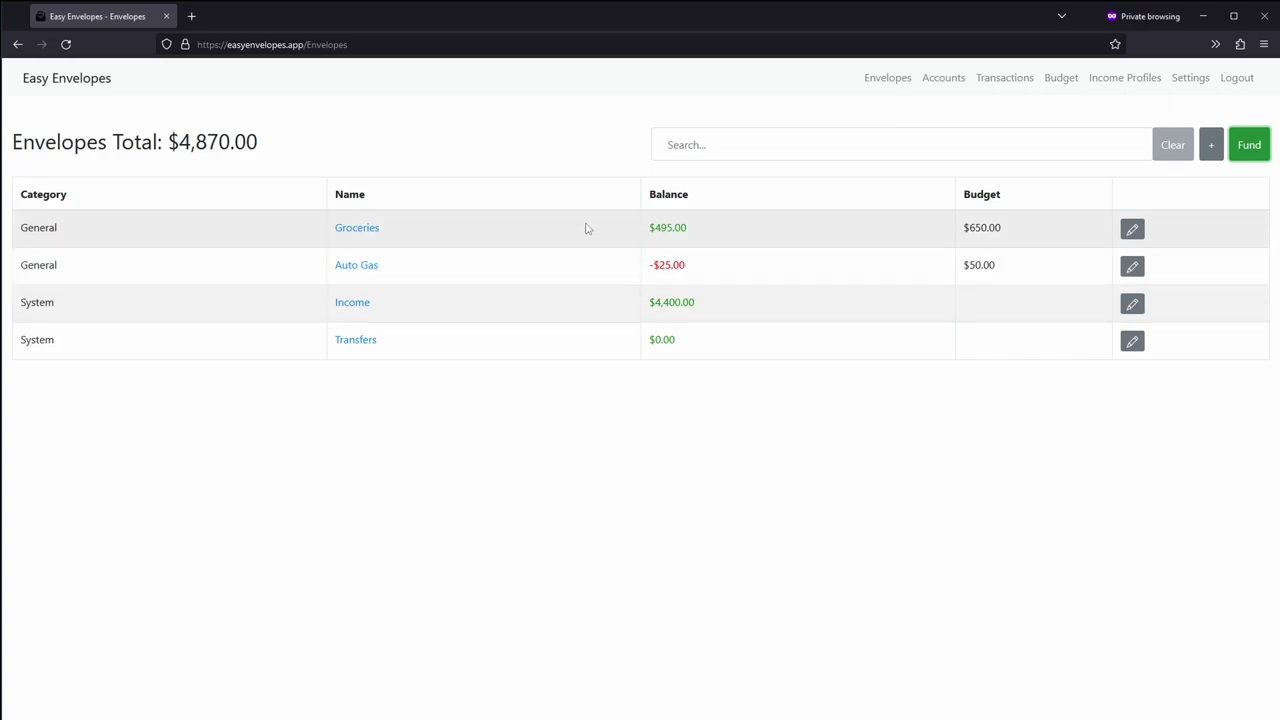
Step: Review the Groceries envelope's transactions, noting its $250.00 Transfer from Income
left_click(360, 230)
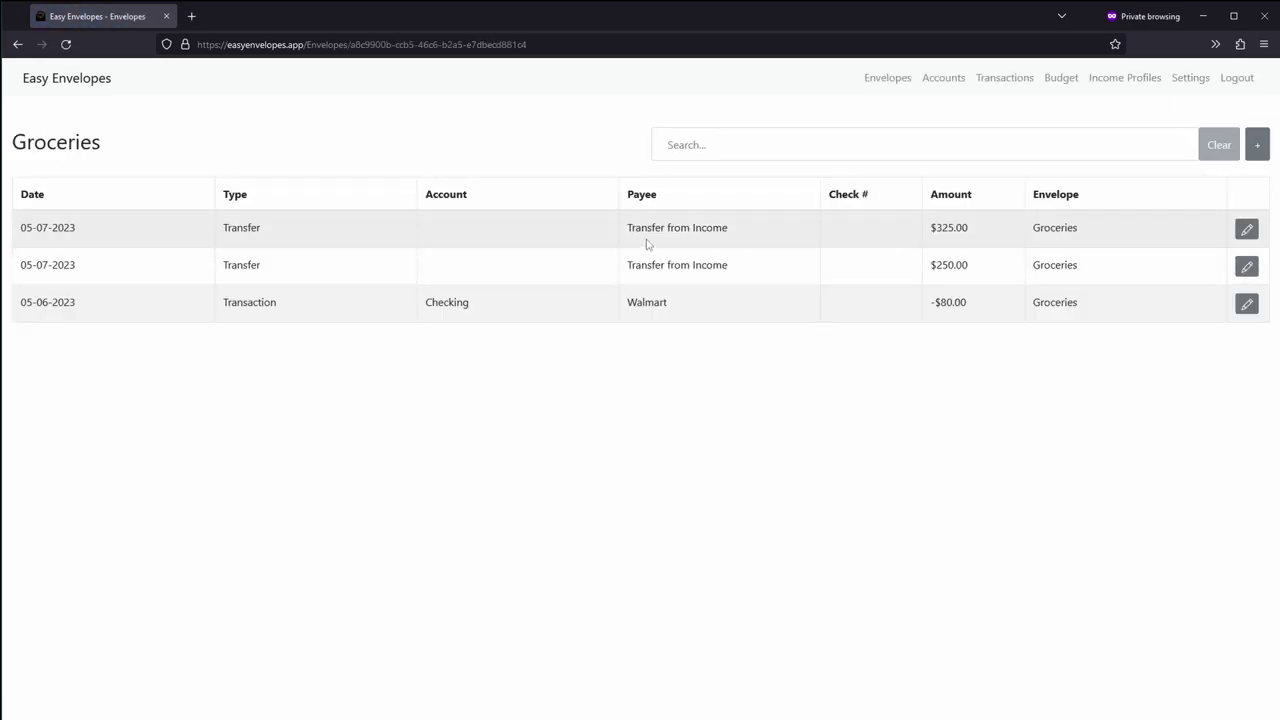
left_click_drag(628, 230, 710, 228)
left_click(930, 230)
left_click_drag(929, 268, 977, 266)
left_click(970, 270)
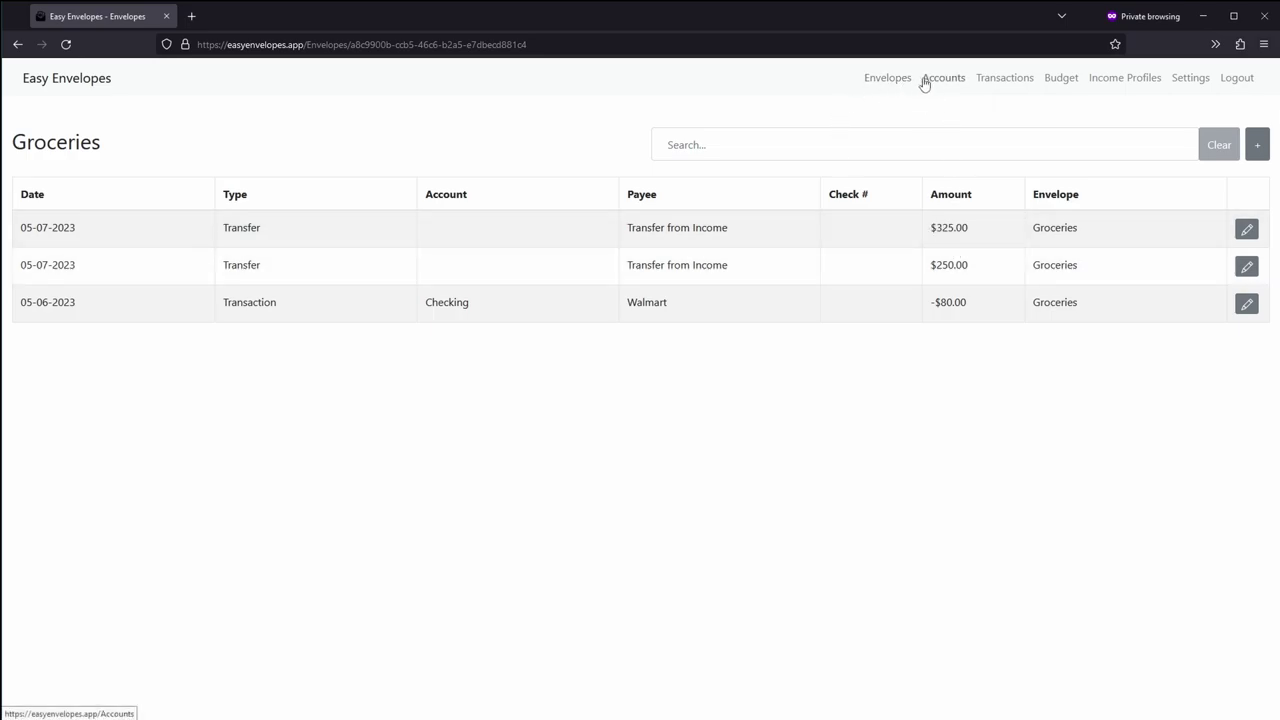
Step: Back on the envelopes list, view Auto Gas transactions and its $25.00 transfer from Income
left_click(890, 78)
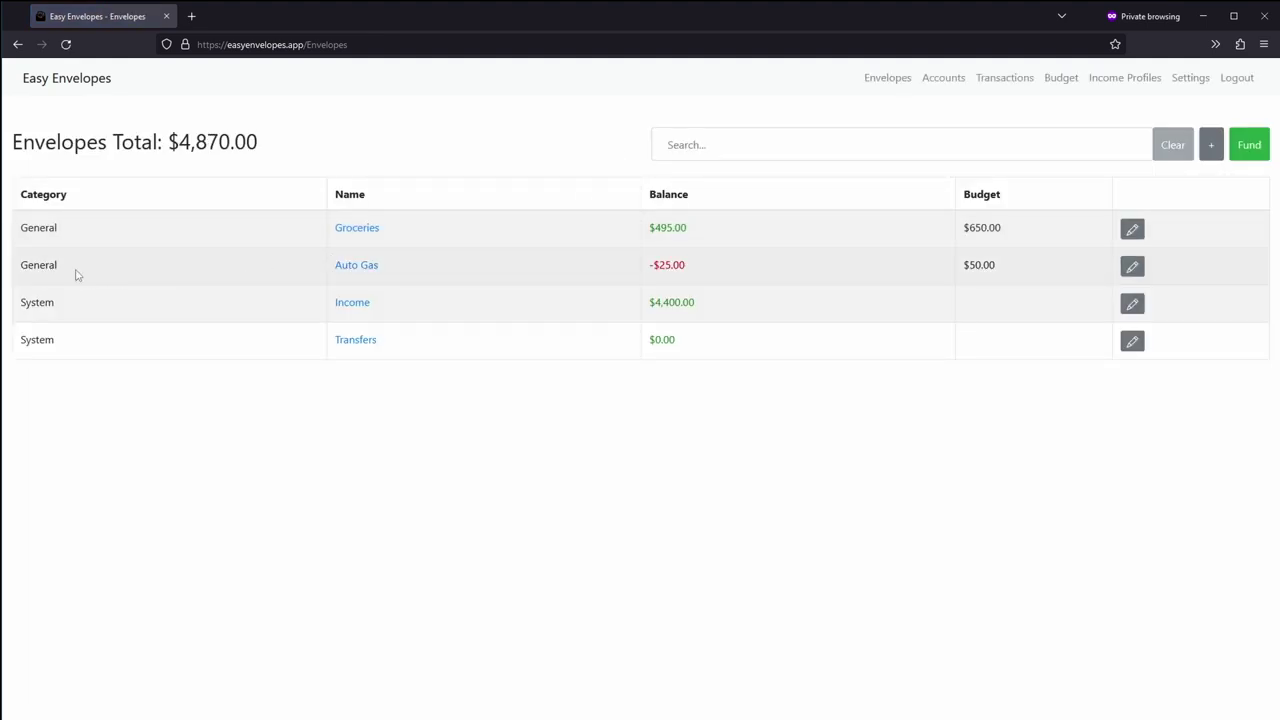
left_click(359, 266)
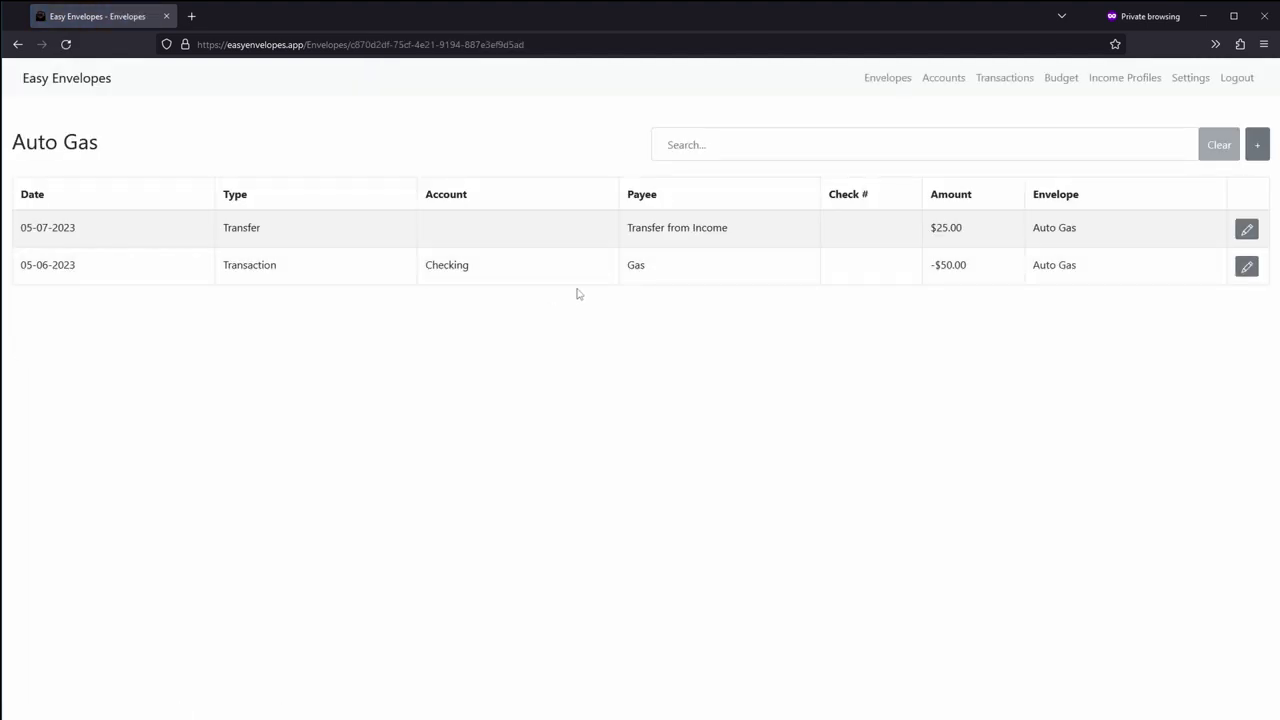
left_click_drag(933, 228, 966, 237)
left_click(968, 238)
Step: From all transactions, start a CSV import into Checking and select the bank CSV file
left_click(1001, 84)
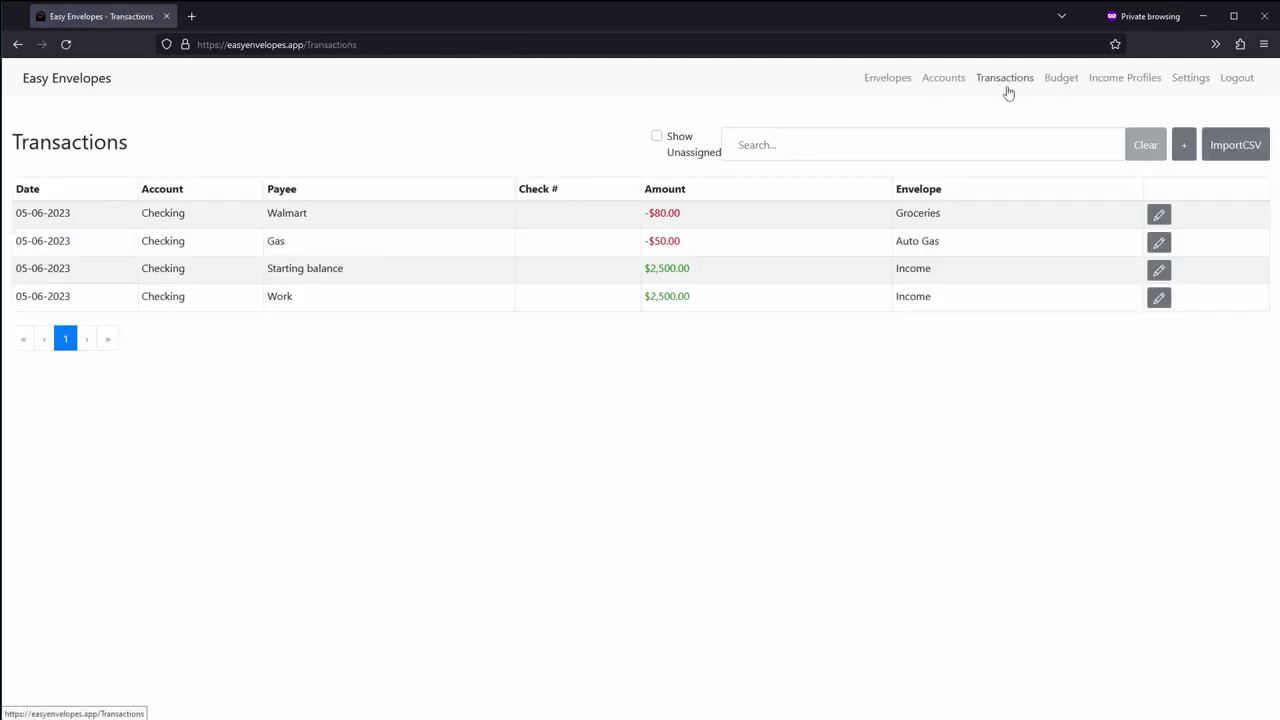
left_click(1237, 148)
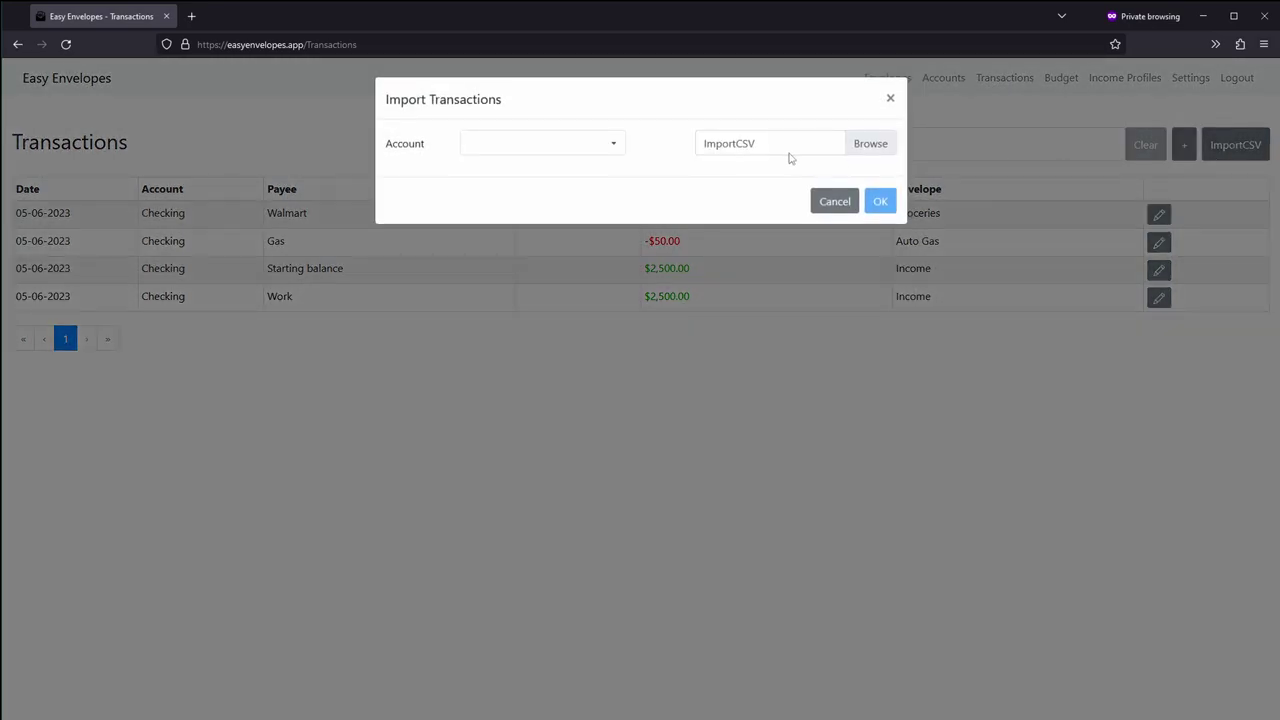
left_click(612, 143)
left_click(563, 172)
left_click(849, 153)
double_click(310, 142)
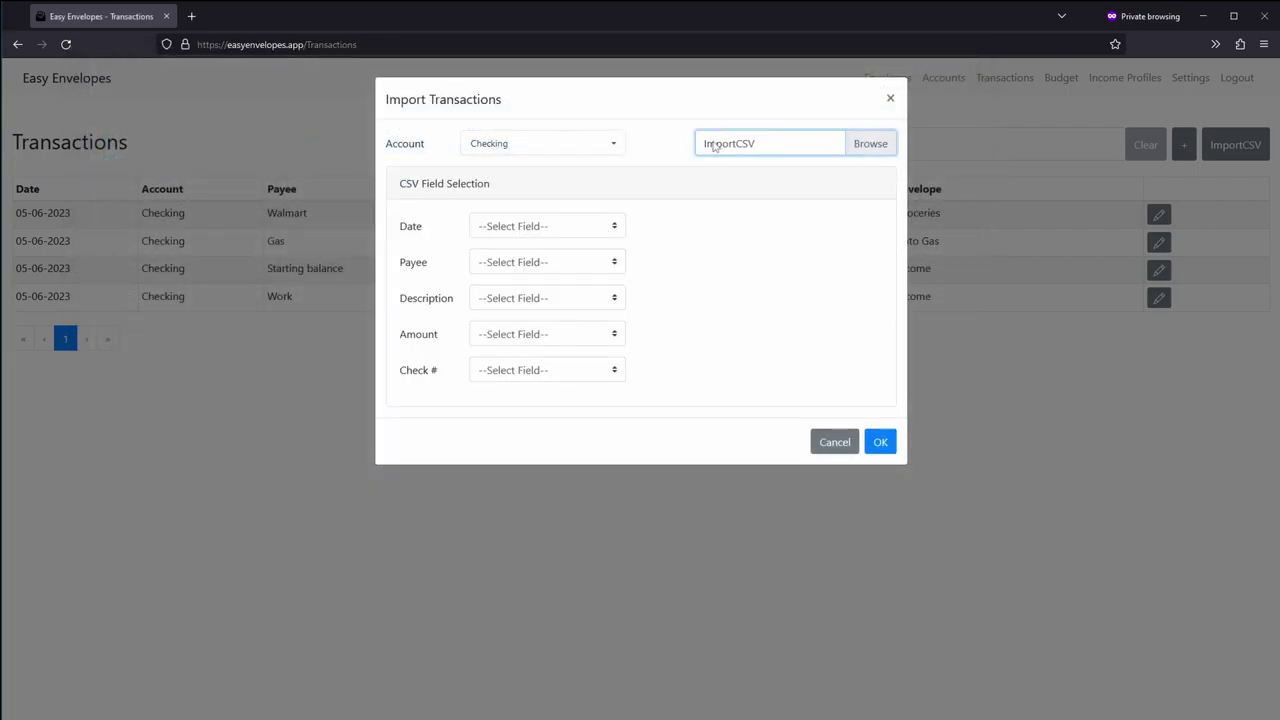
Step: Map the Date field to the Posting Date column, whose sample value is 5/3/2023
left_click(530, 226)
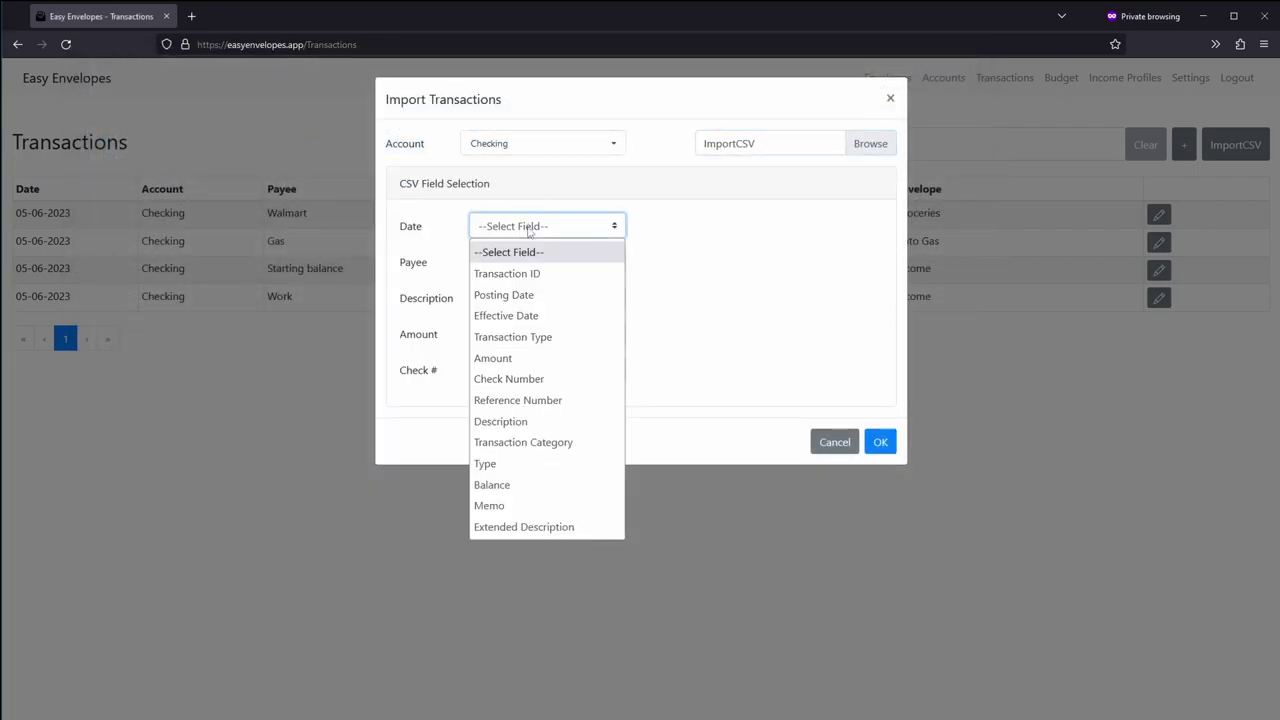
left_click(540, 226)
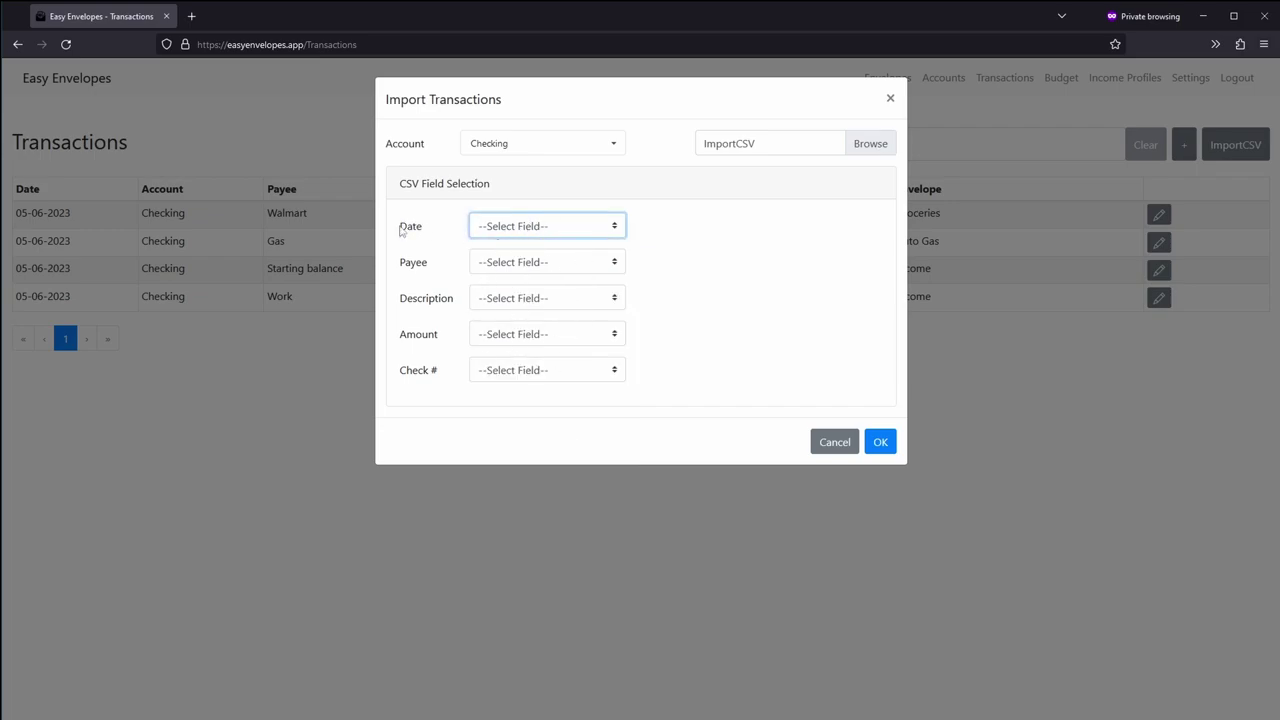
left_click_drag(400, 230, 437, 363)
left_click(436, 368)
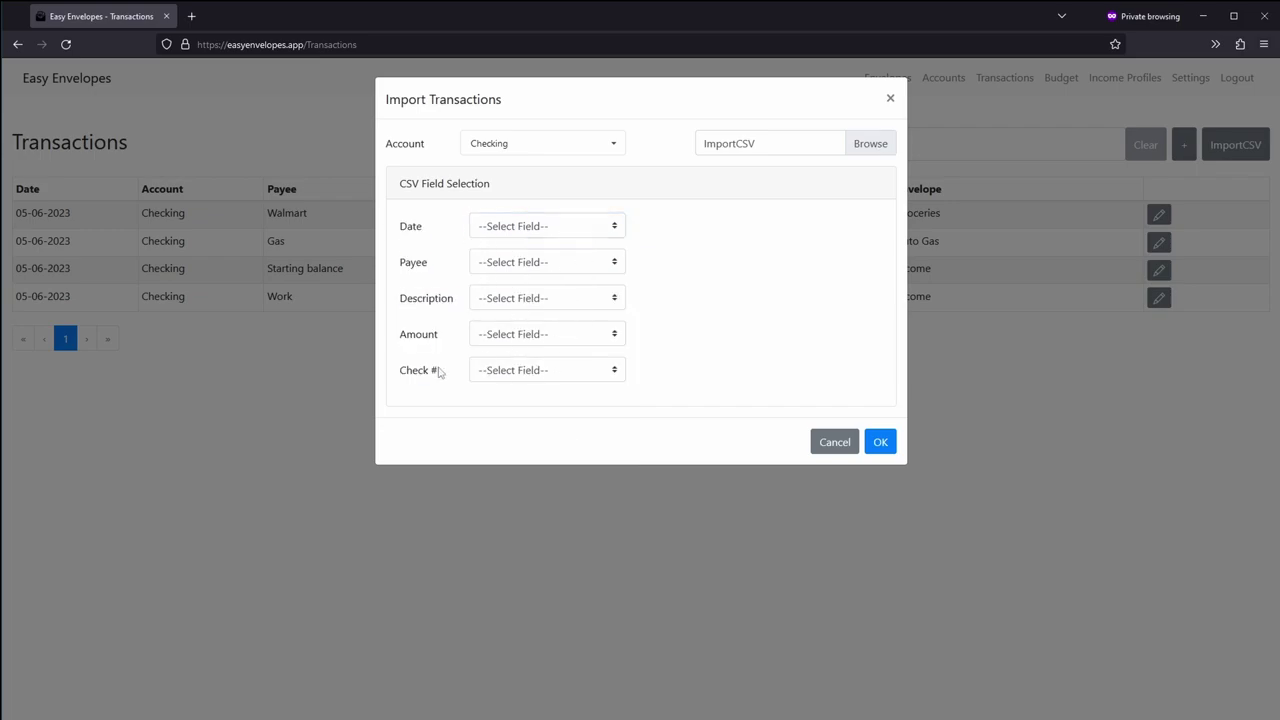
left_click(515, 228)
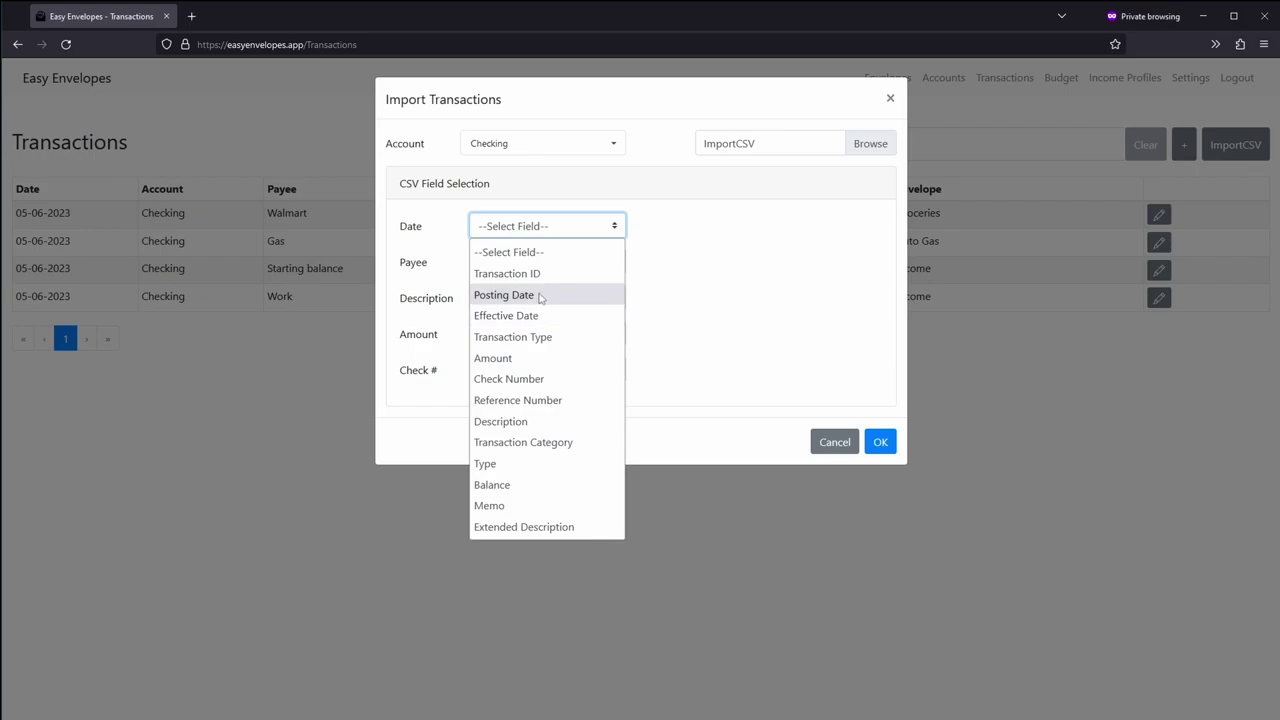
left_click(539, 296)
left_click_drag(695, 222, 740, 230)
left_click(740, 229)
Step: Map Payee to Description, Description to Extended Description, Amount, and Check # columns, then import
left_click(540, 263)
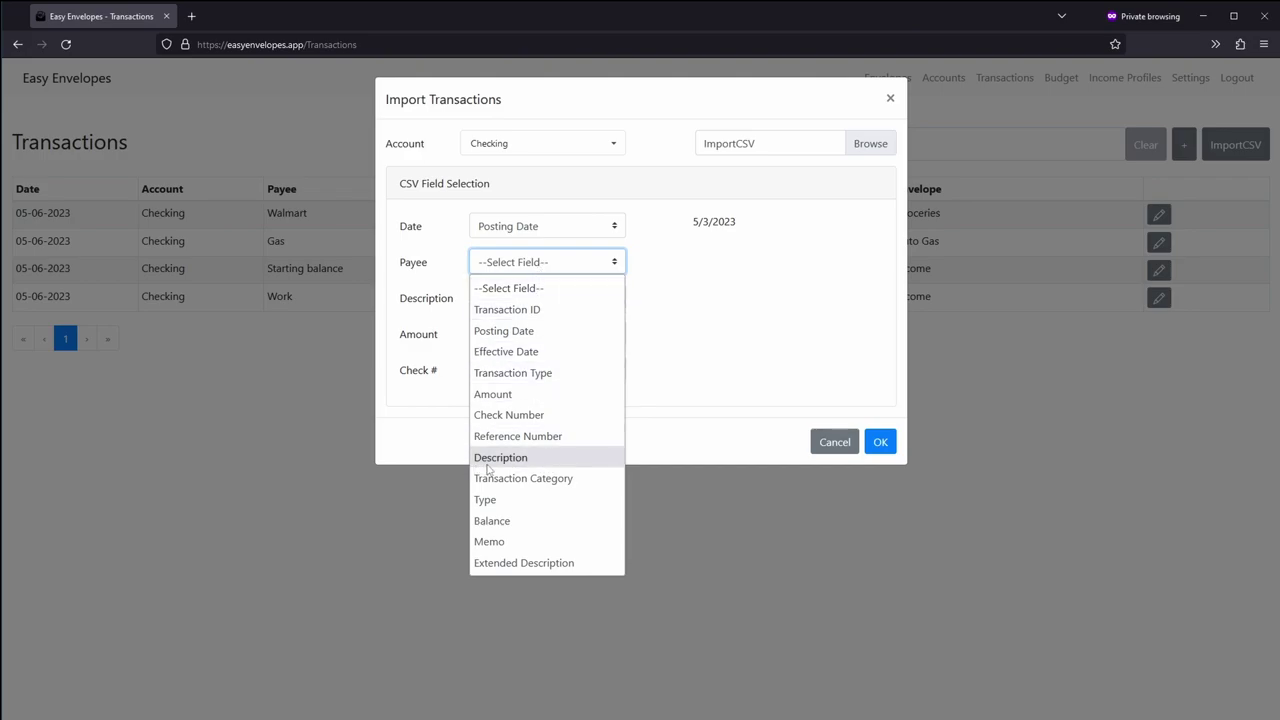
key("Escape")
key("Down")
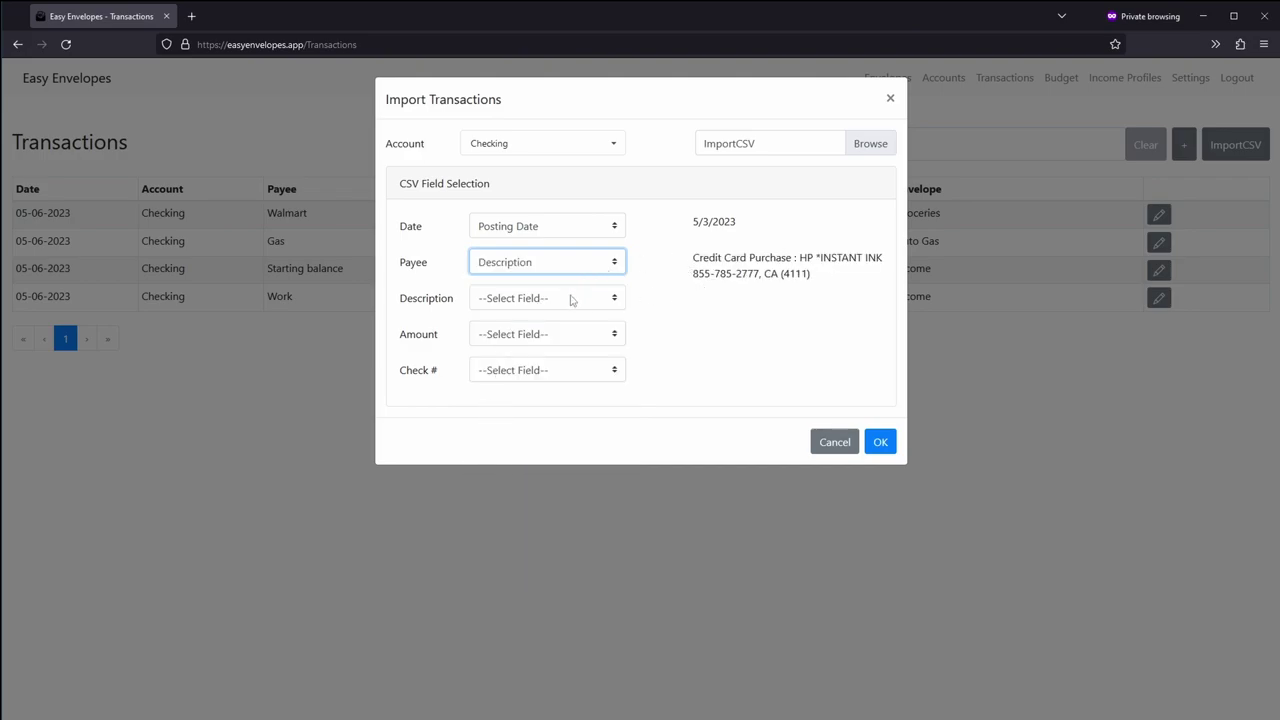
left_click(571, 299)
left_click(567, 599)
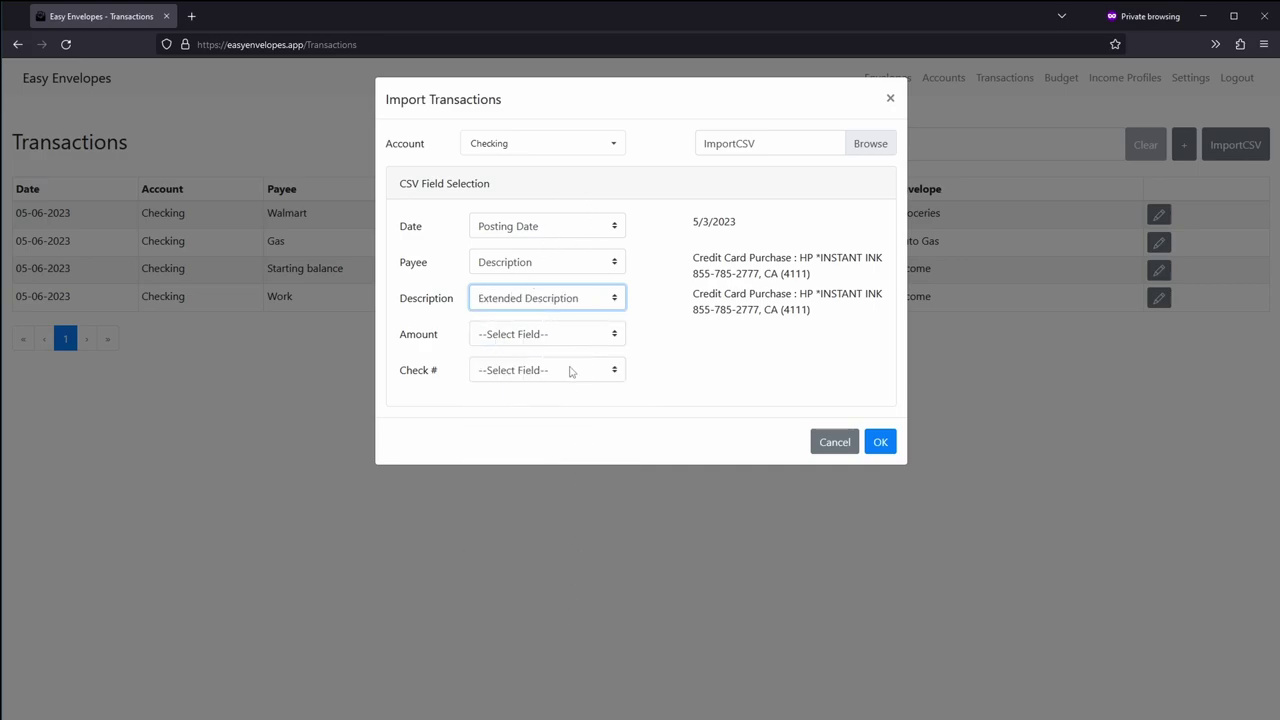
left_click(527, 340)
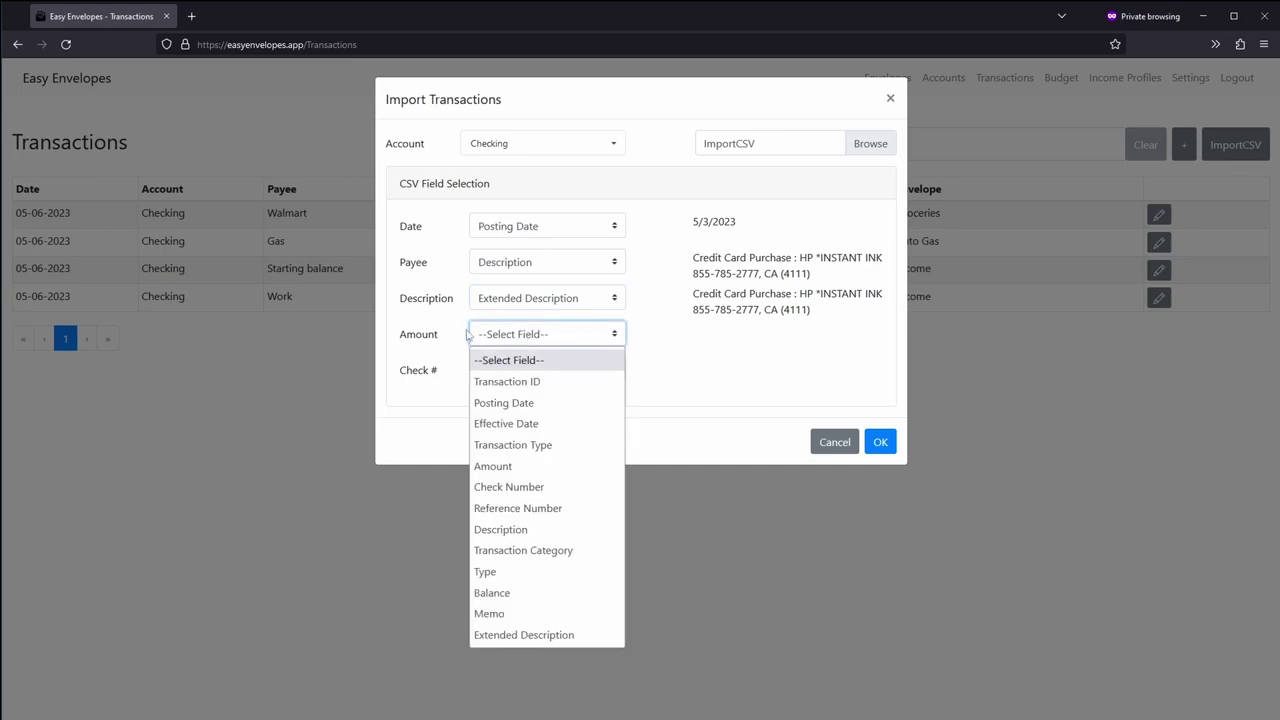
left_click(520, 466)
left_click(550, 374)
left_click(547, 520)
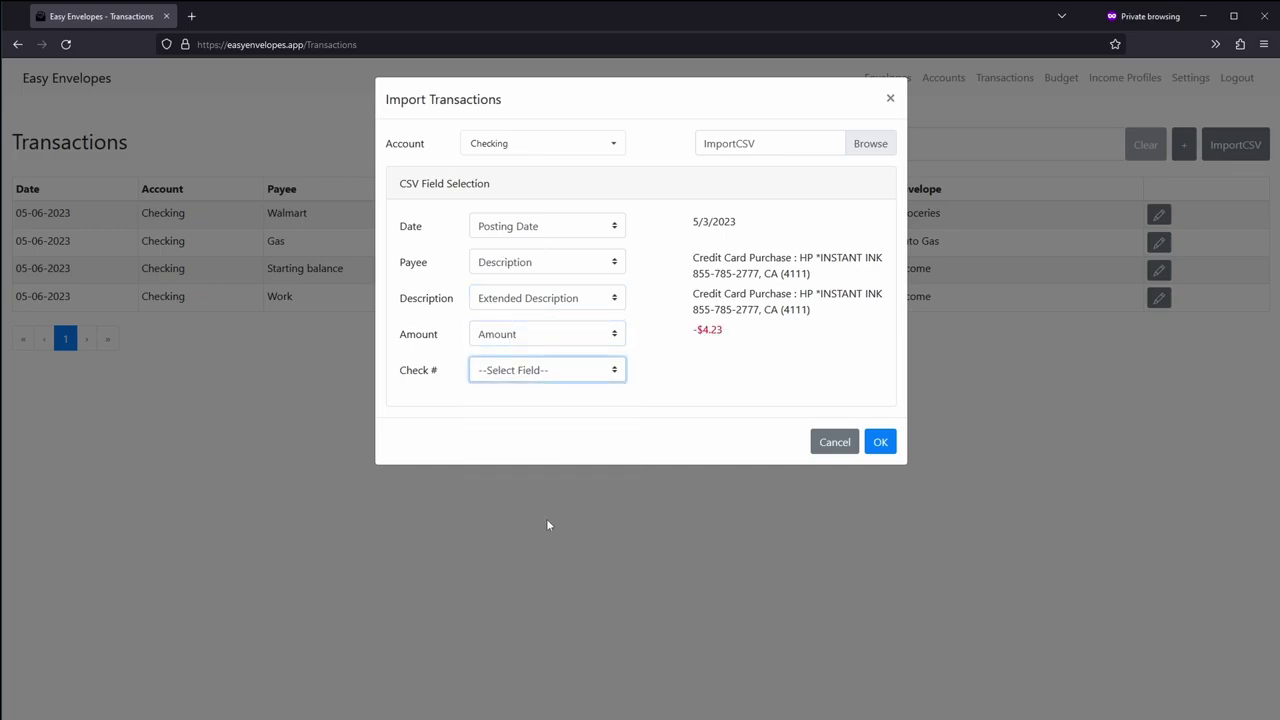
left_click(880, 442)
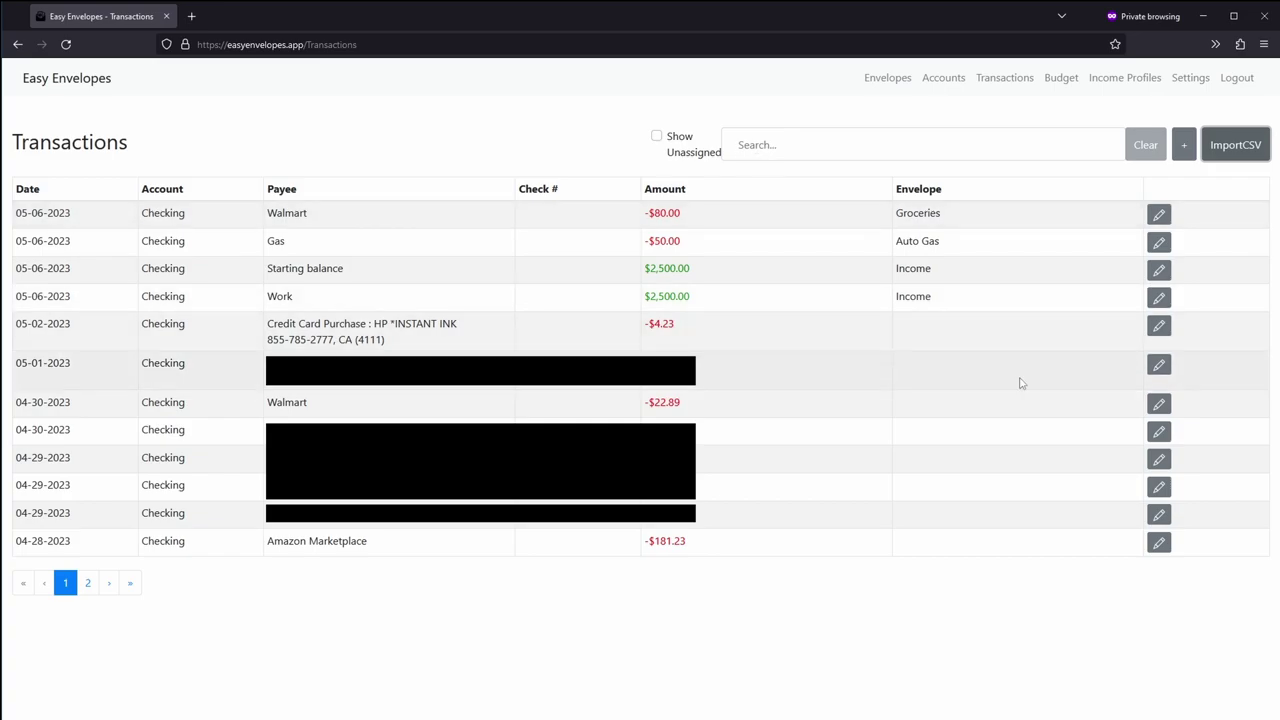
Step: Filter to unassigned imported Checking transactions with Show Unassigned, then clear the filter to list everything
left_click(657, 137)
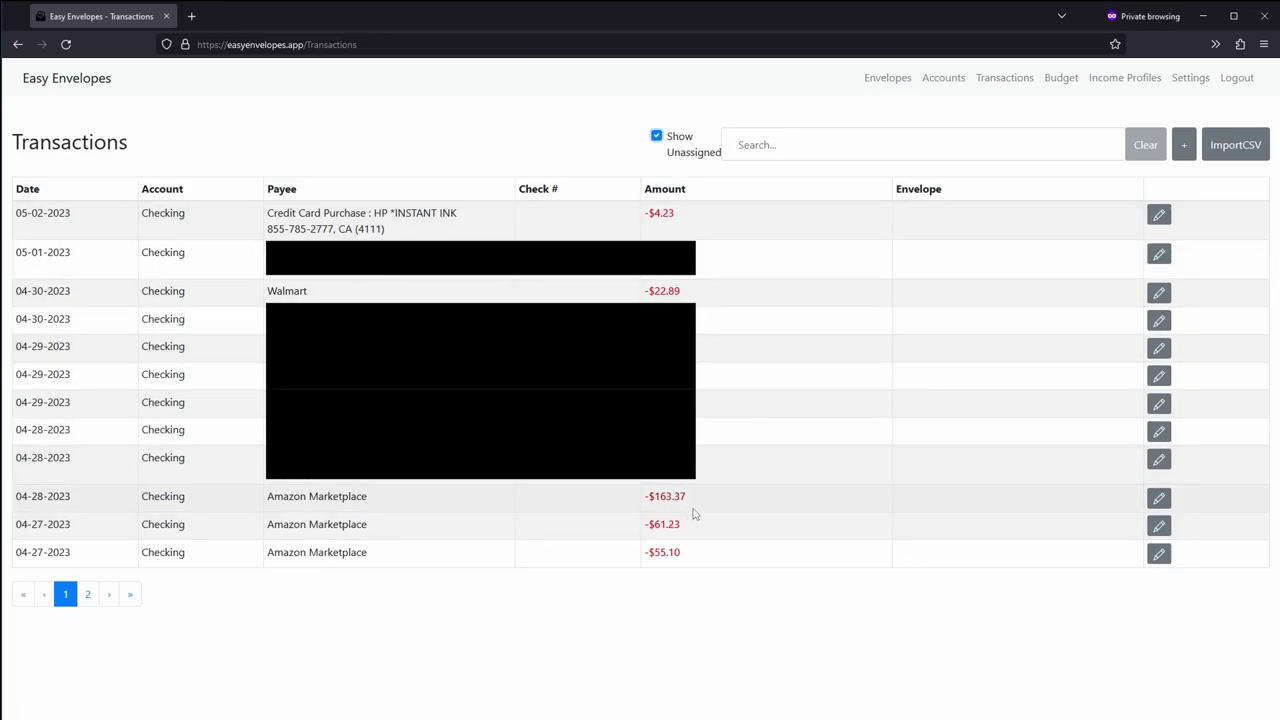
left_click(656, 137)
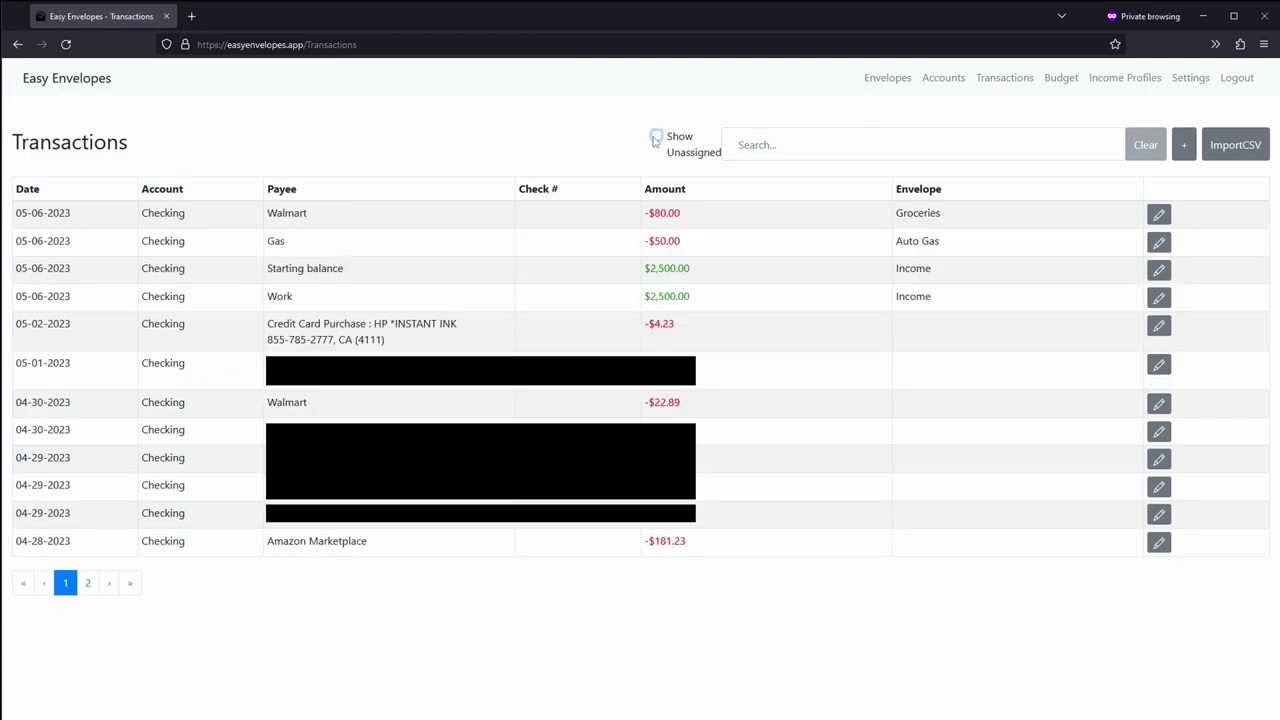